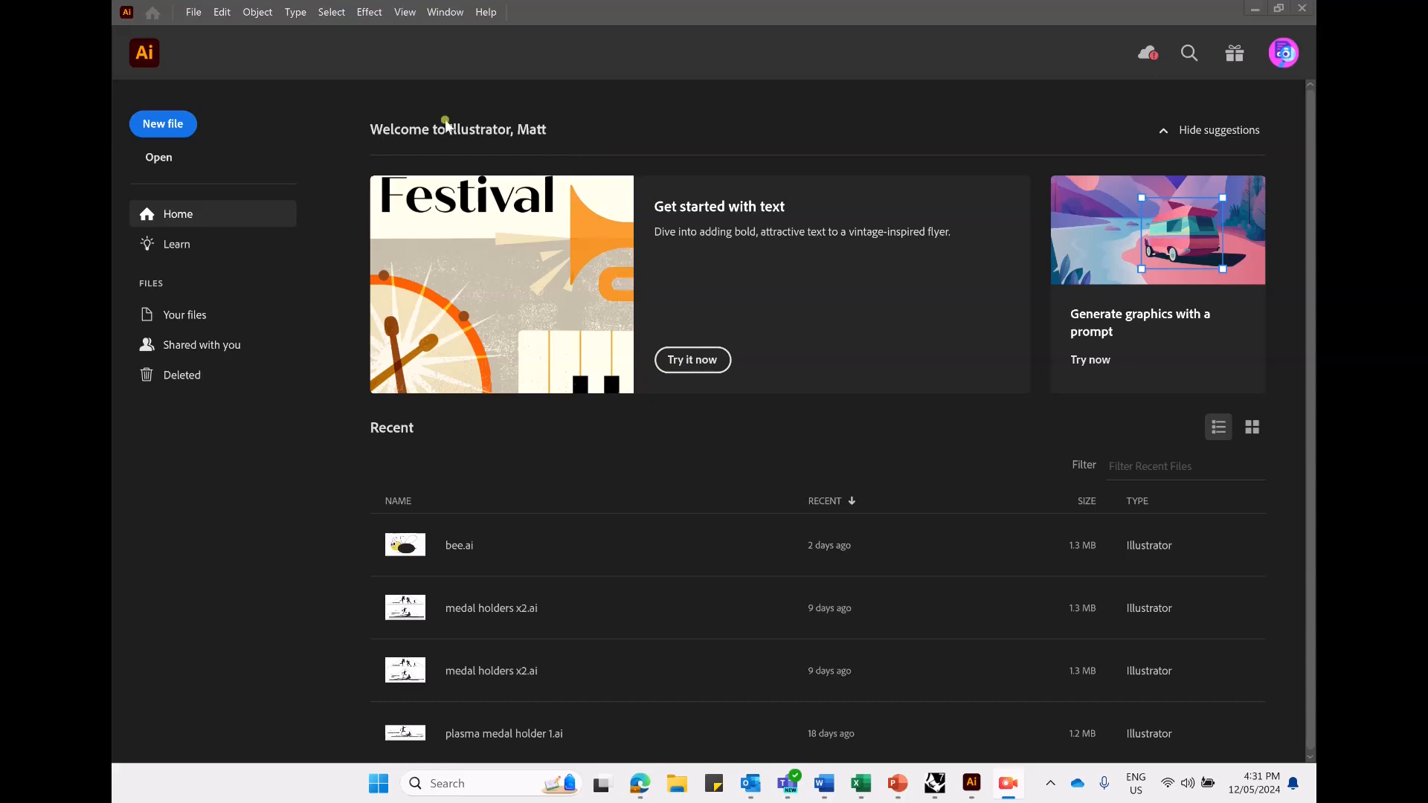
# Create a new A4 portrait document, 210 x 297 mm, in CMYK colour mode with 300 ppi raster effects
pyautogui.click(176, 126)
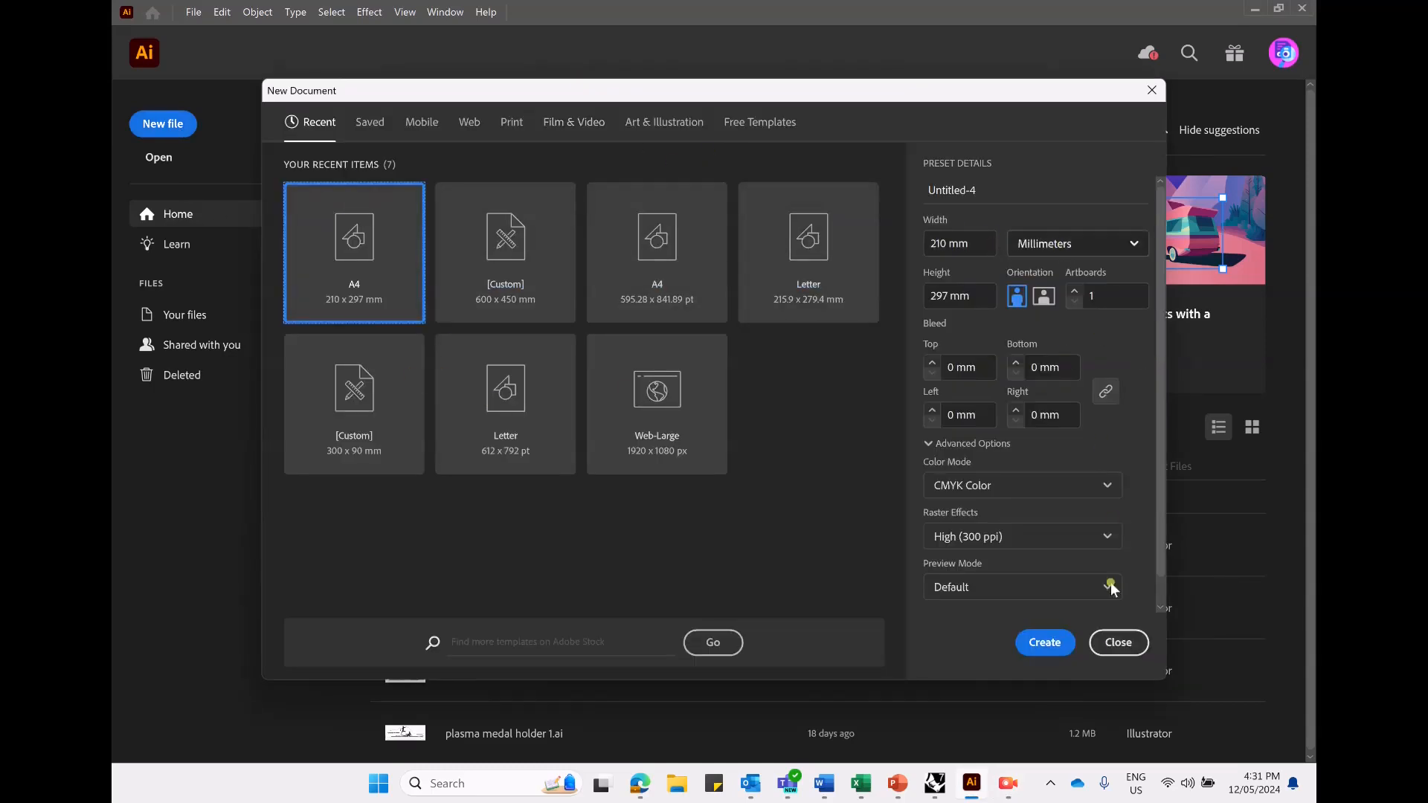
pyautogui.click(1045, 641)
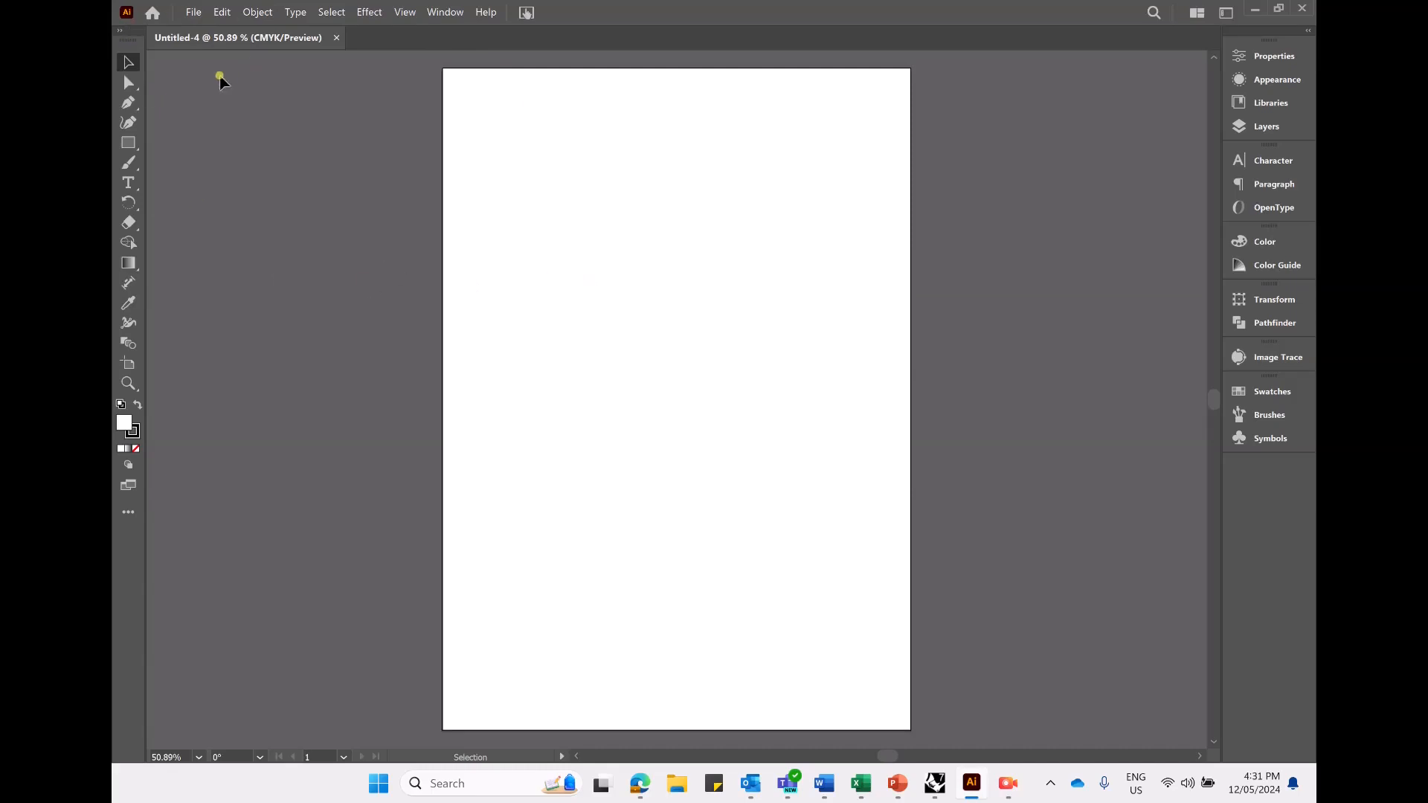
pyautogui.click(128, 104)
# Place the avocado-mission-europe-22 image from the one offs folder onto the artboard
pyautogui.click(195, 12)
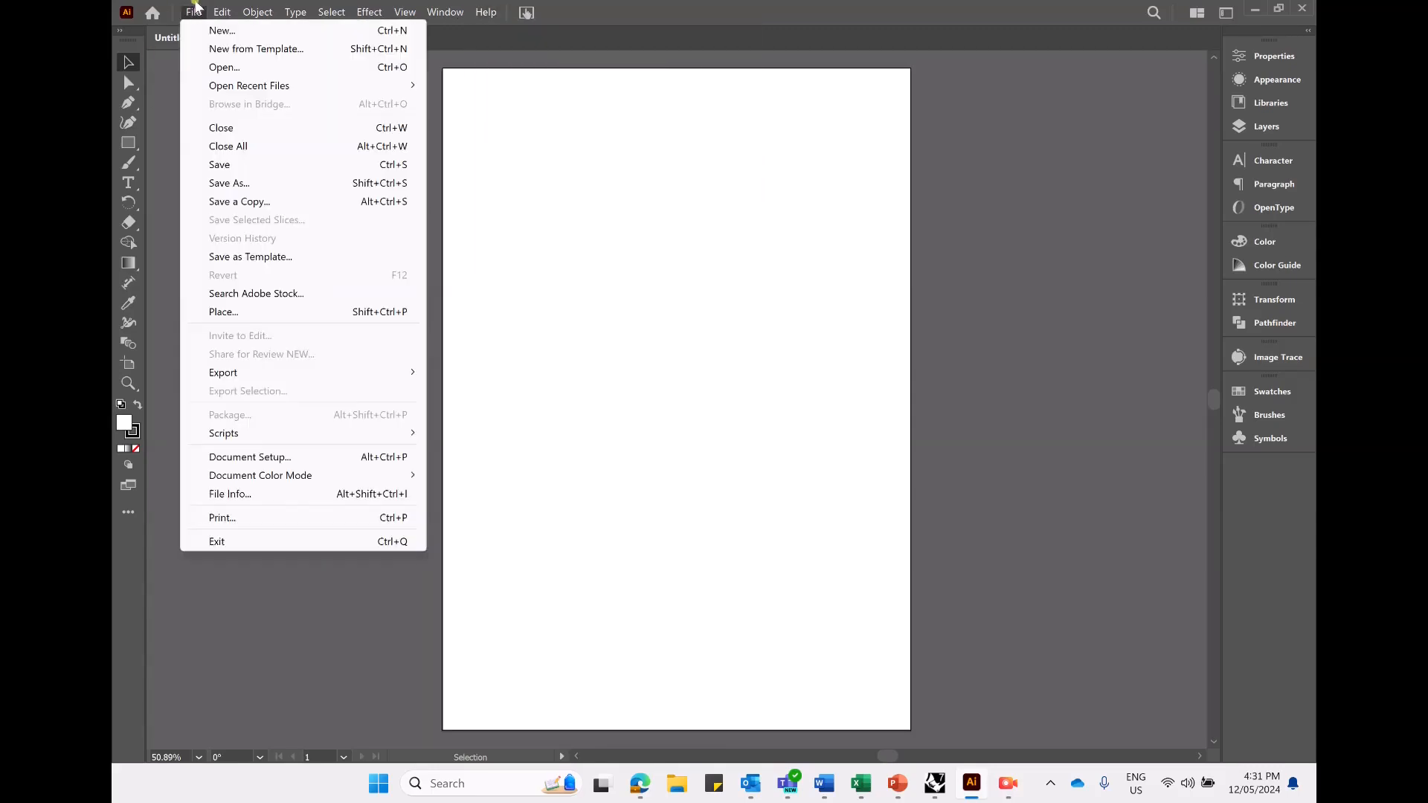
pyautogui.click(272, 313)
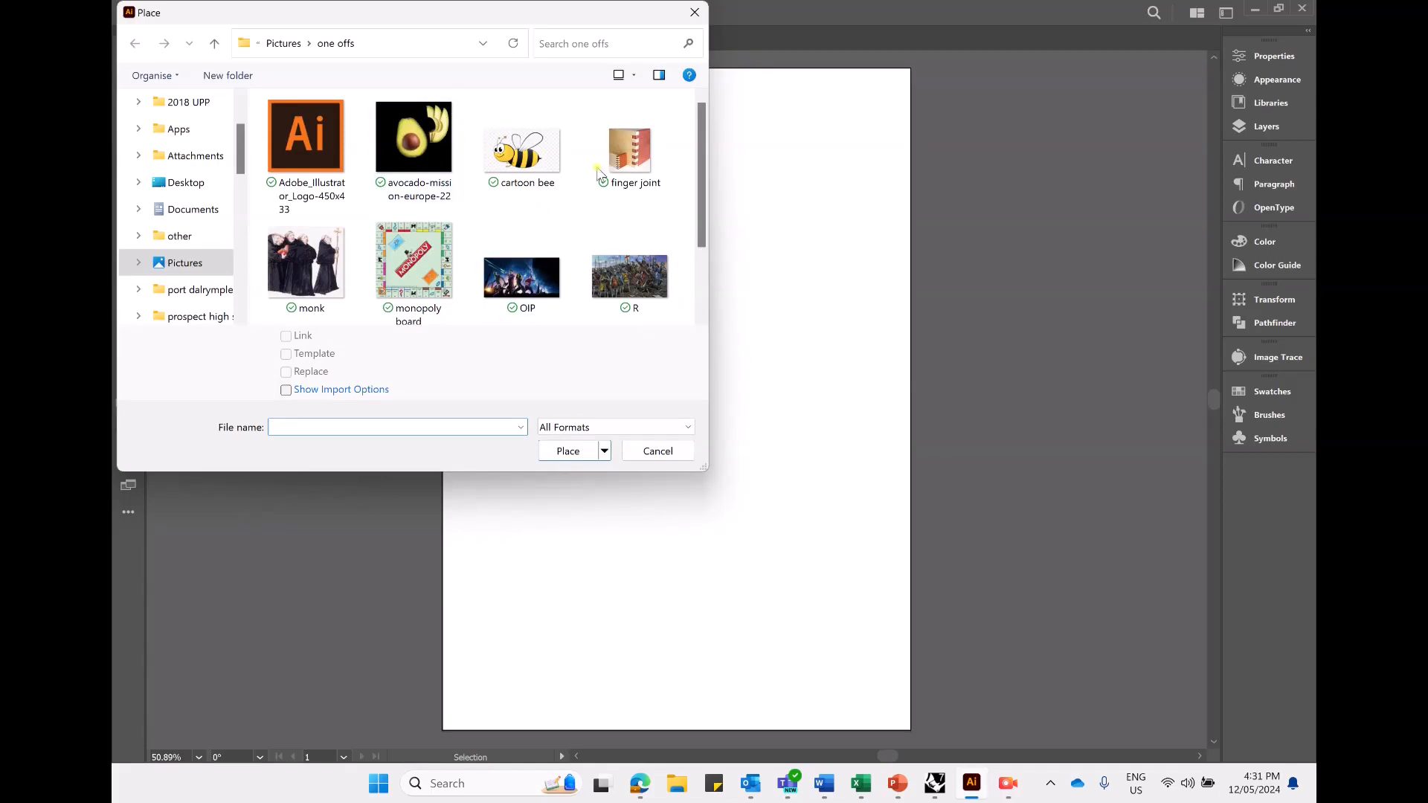
pyautogui.doubleClick(427, 141)
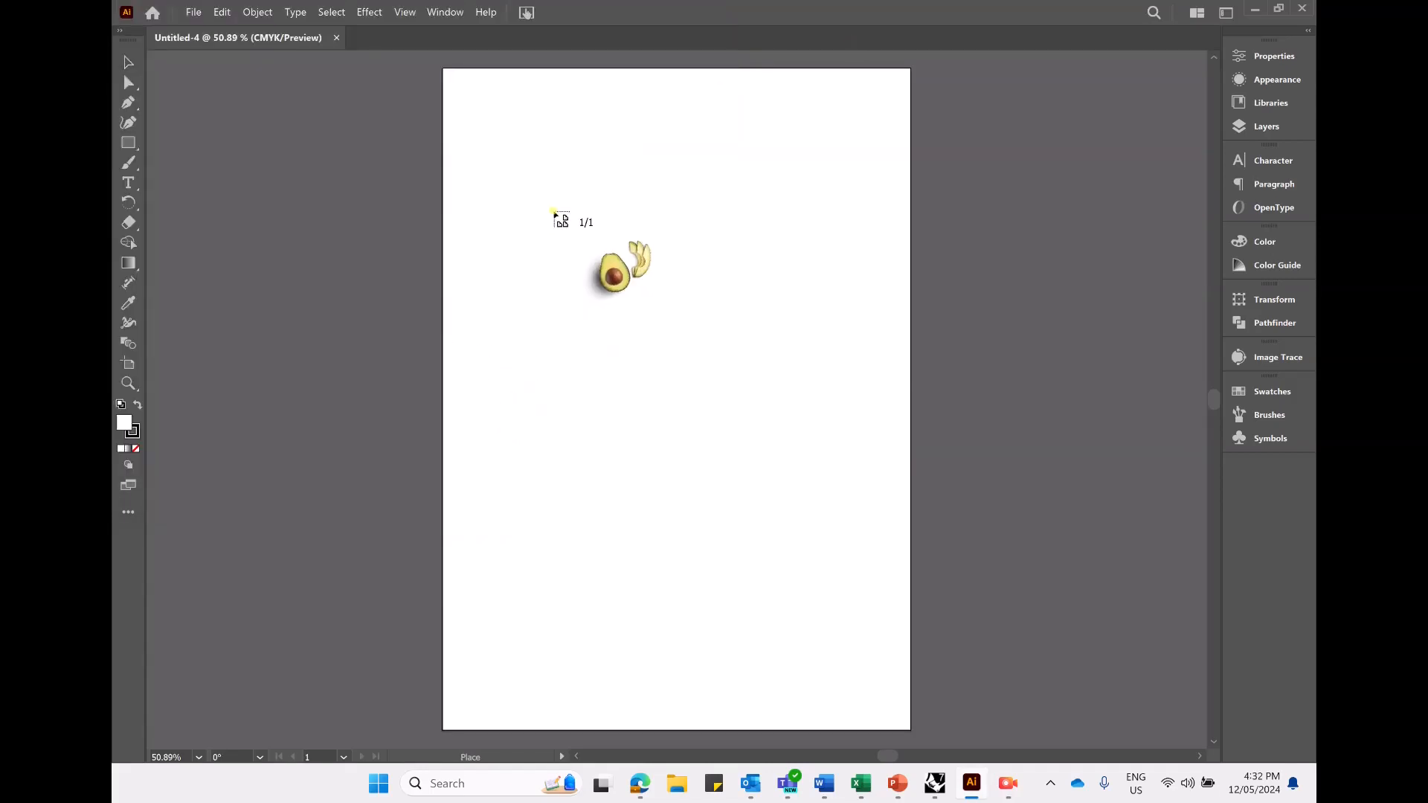
pyautogui.click(550, 187)
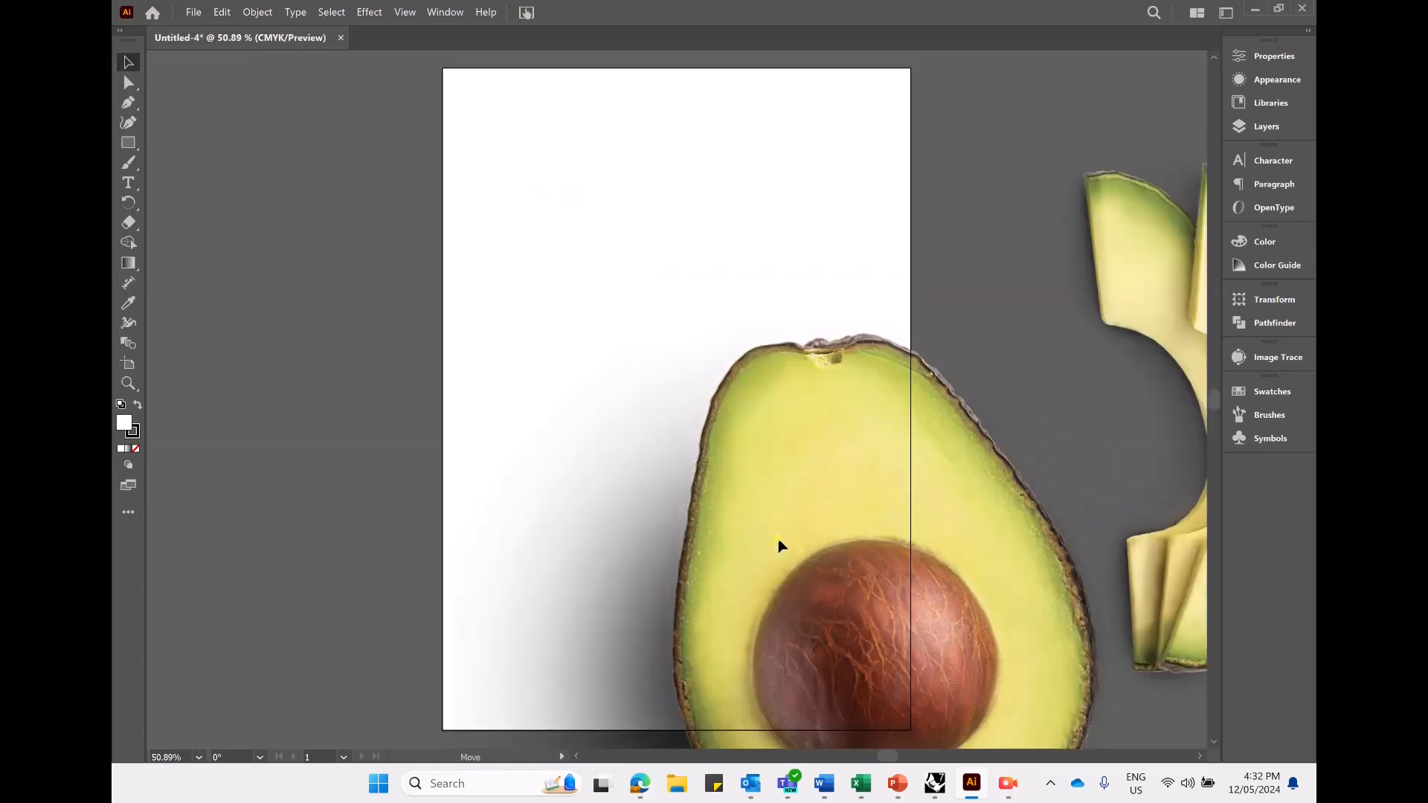
# Scale the avocado image down to fit within the artboard, move it to the upper part of the page and deselect it
pyautogui.moveTo(779, 540); pyautogui.dragTo(752, 487)
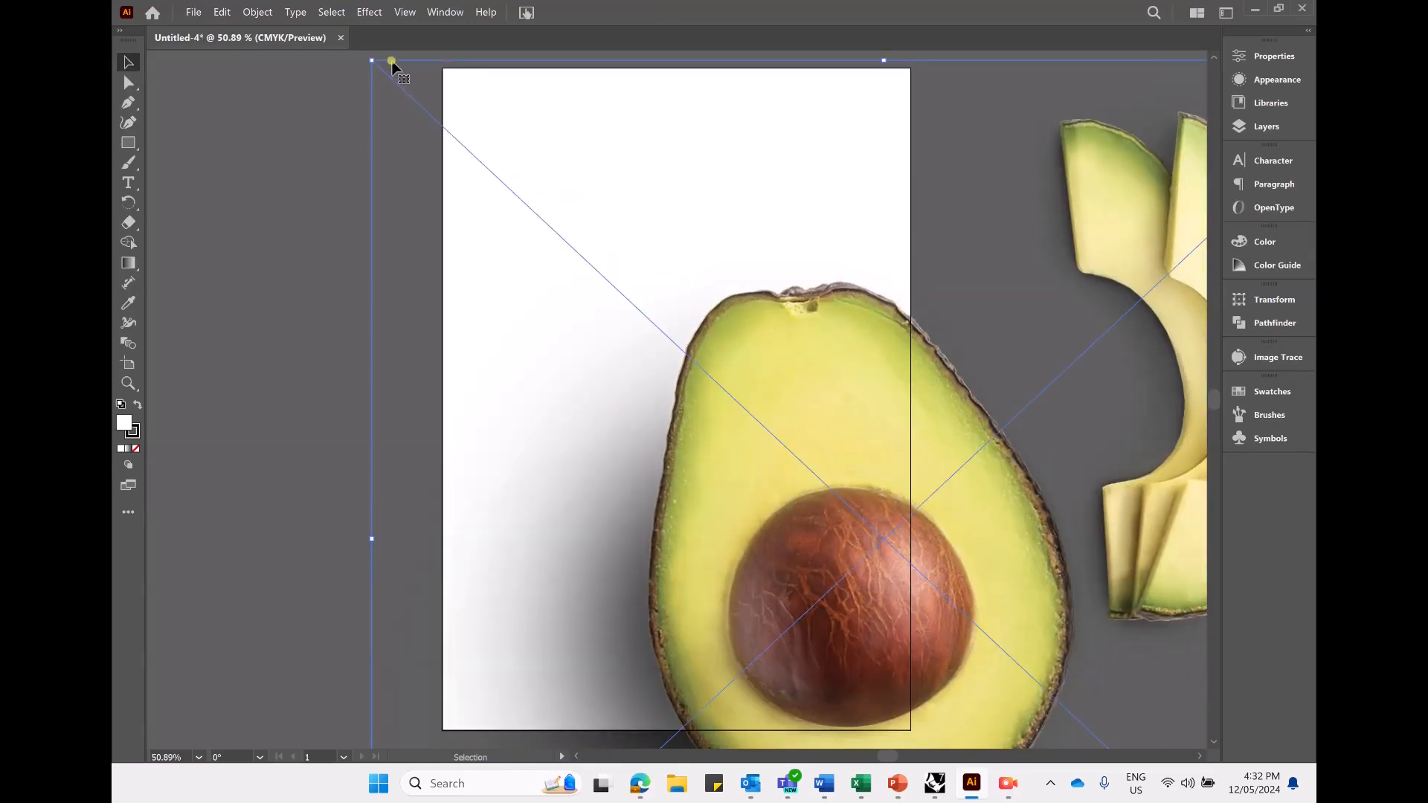
pyautogui.moveTo(378, 70); pyautogui.dragTo(710, 455)
pyautogui.moveTo(863, 567); pyautogui.dragTo(647, 267)
pyautogui.scroll(1, 586, 184)
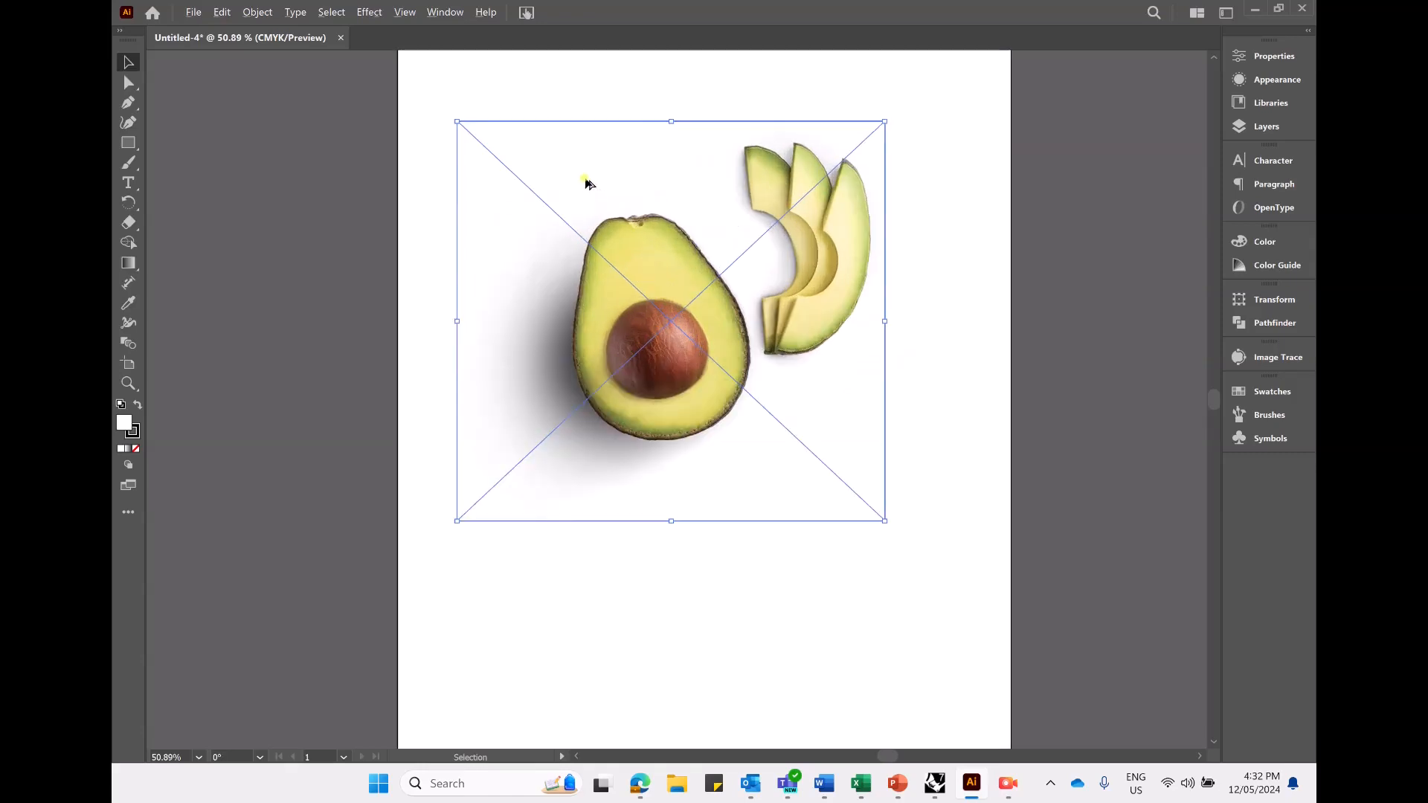
pyautogui.scroll(1, 586, 184)
pyautogui.scroll(-1, 718, 212)
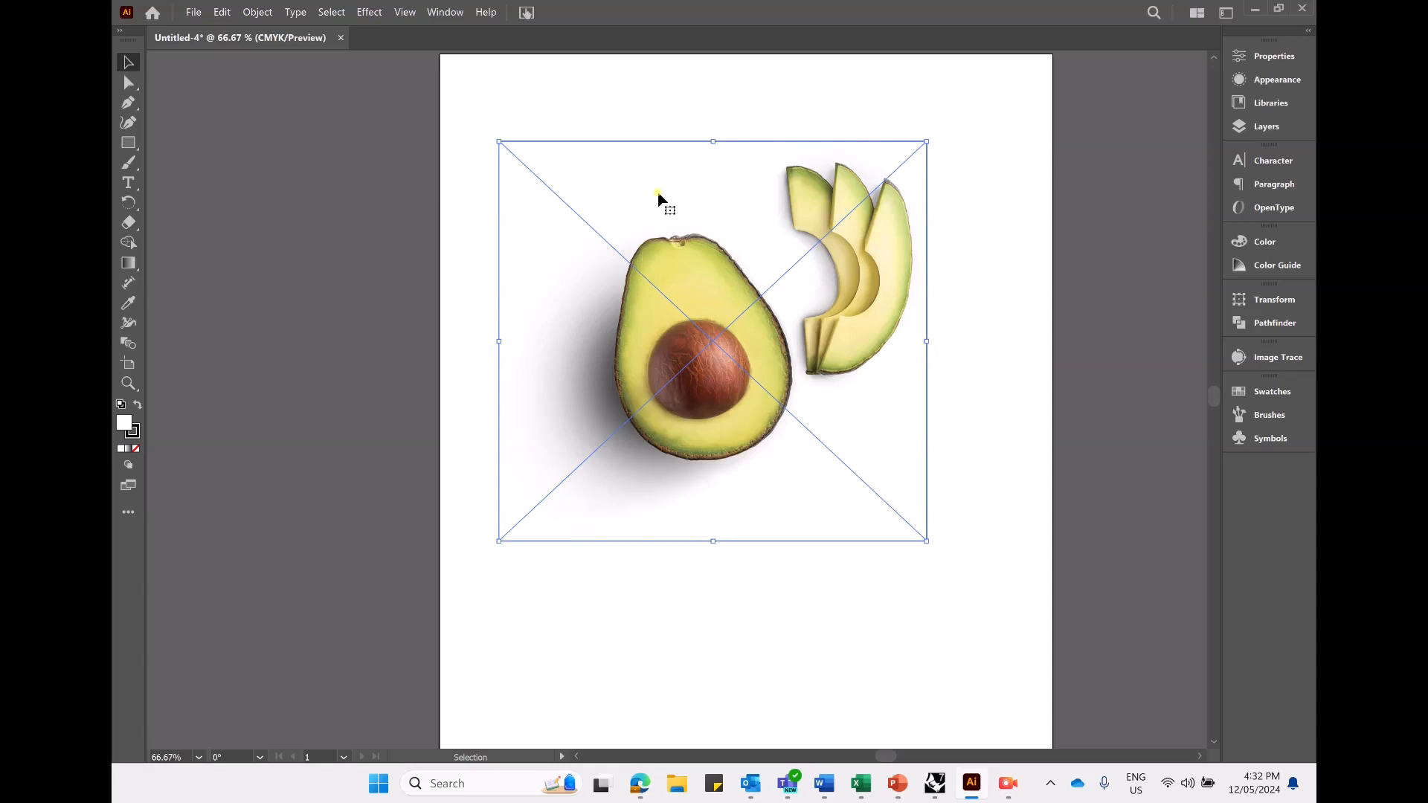
pyautogui.click(951, 124)
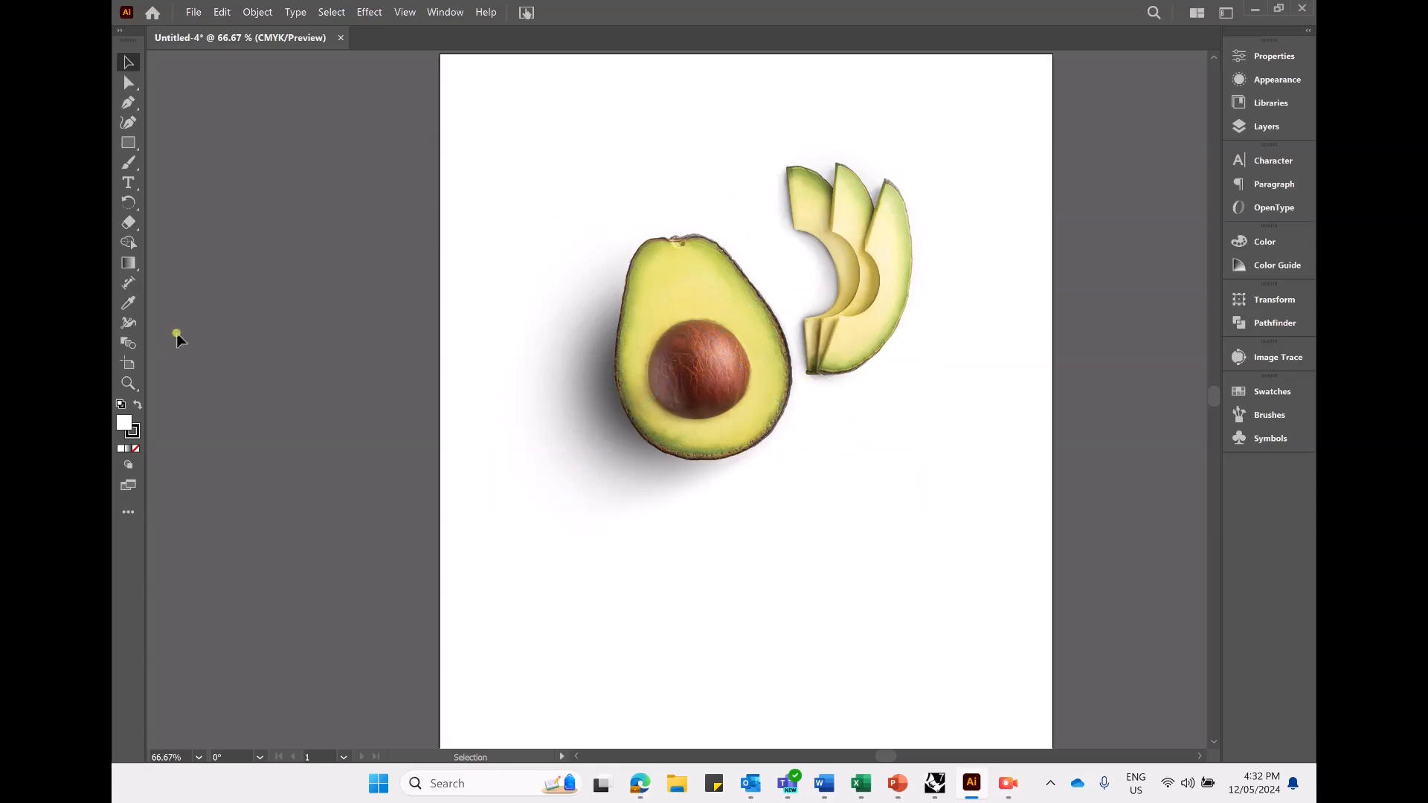
# With the Pen tool active, examine the current fill and stroke settings
pyautogui.click(128, 102)
pyautogui.click(1268, 55)
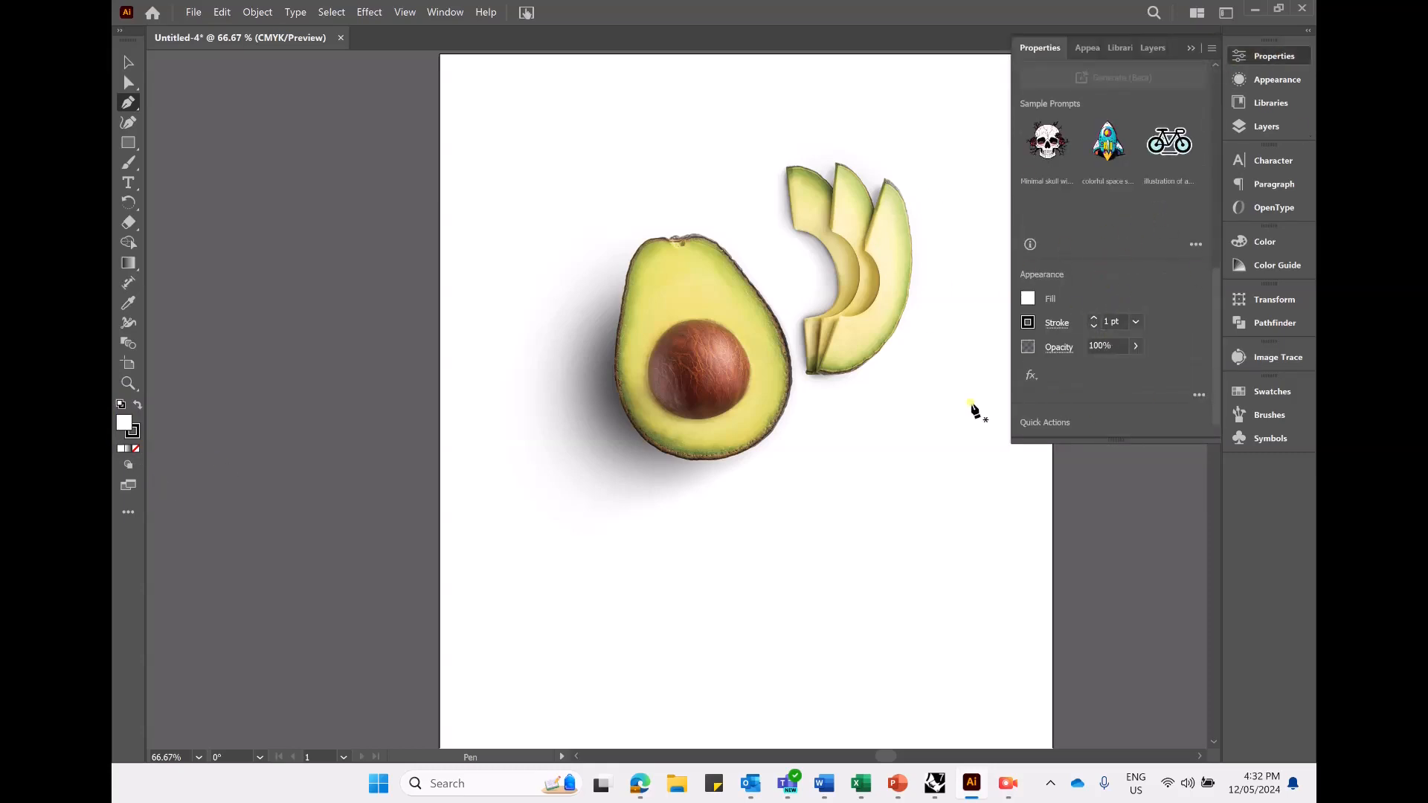
pyautogui.click(1278, 79)
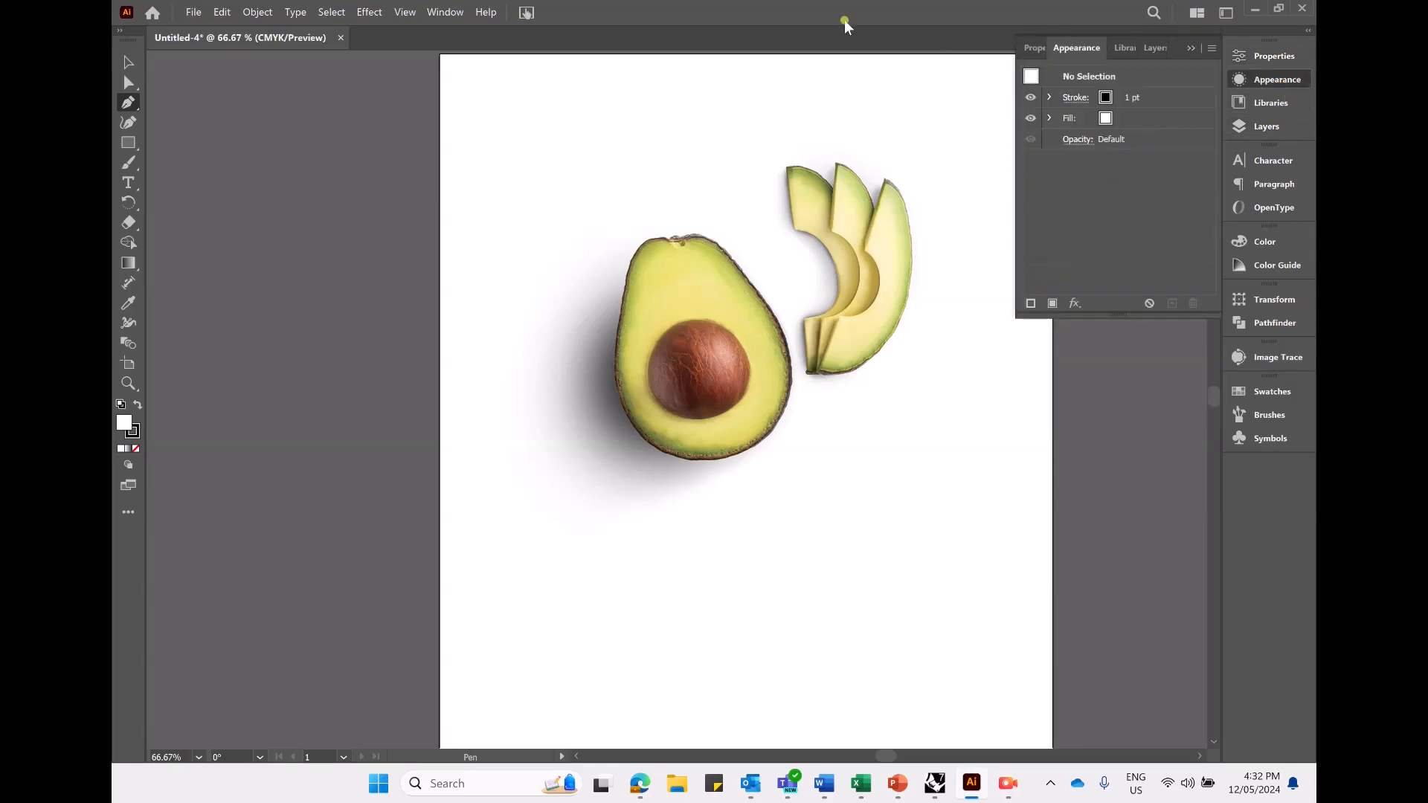
pyautogui.click(445, 12)
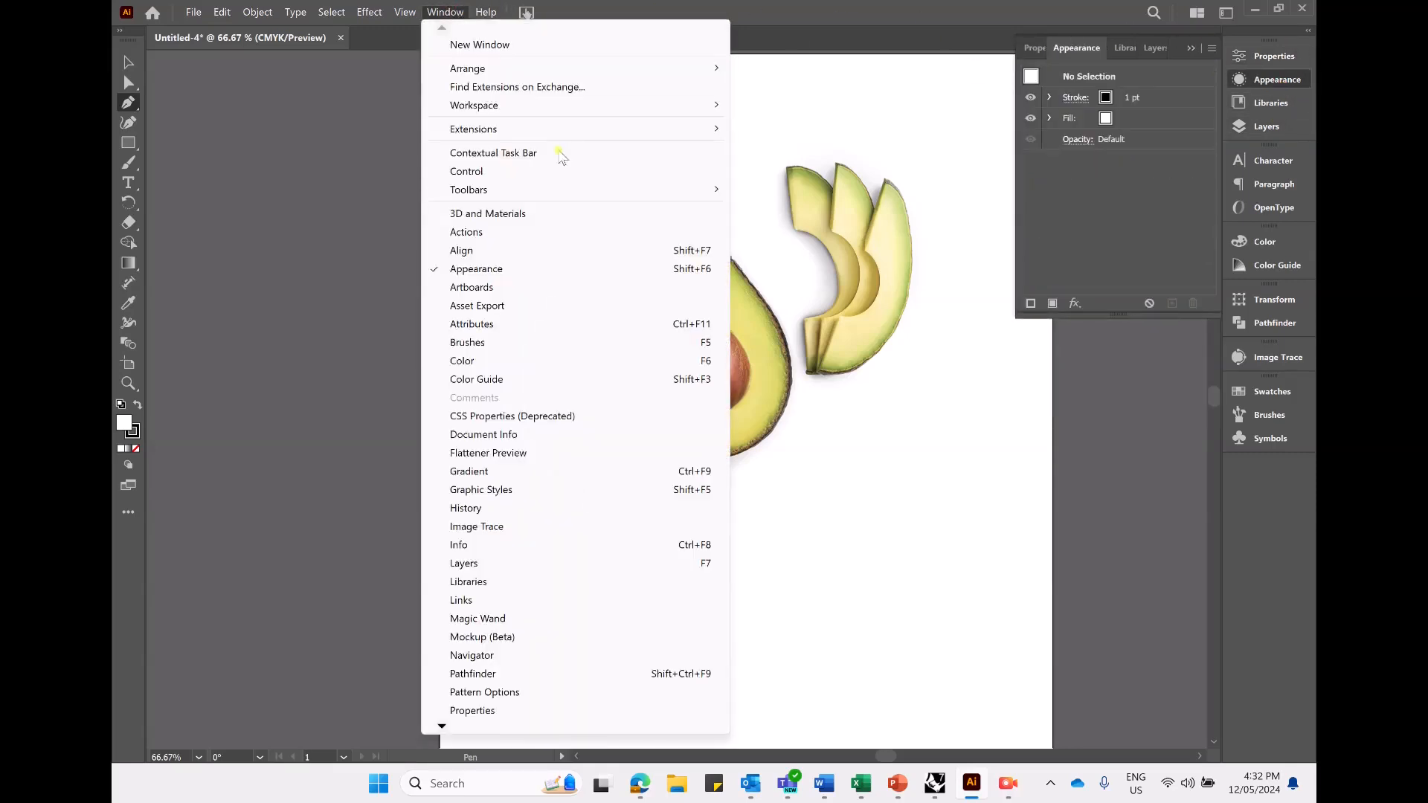
pyautogui.click(1268, 80)
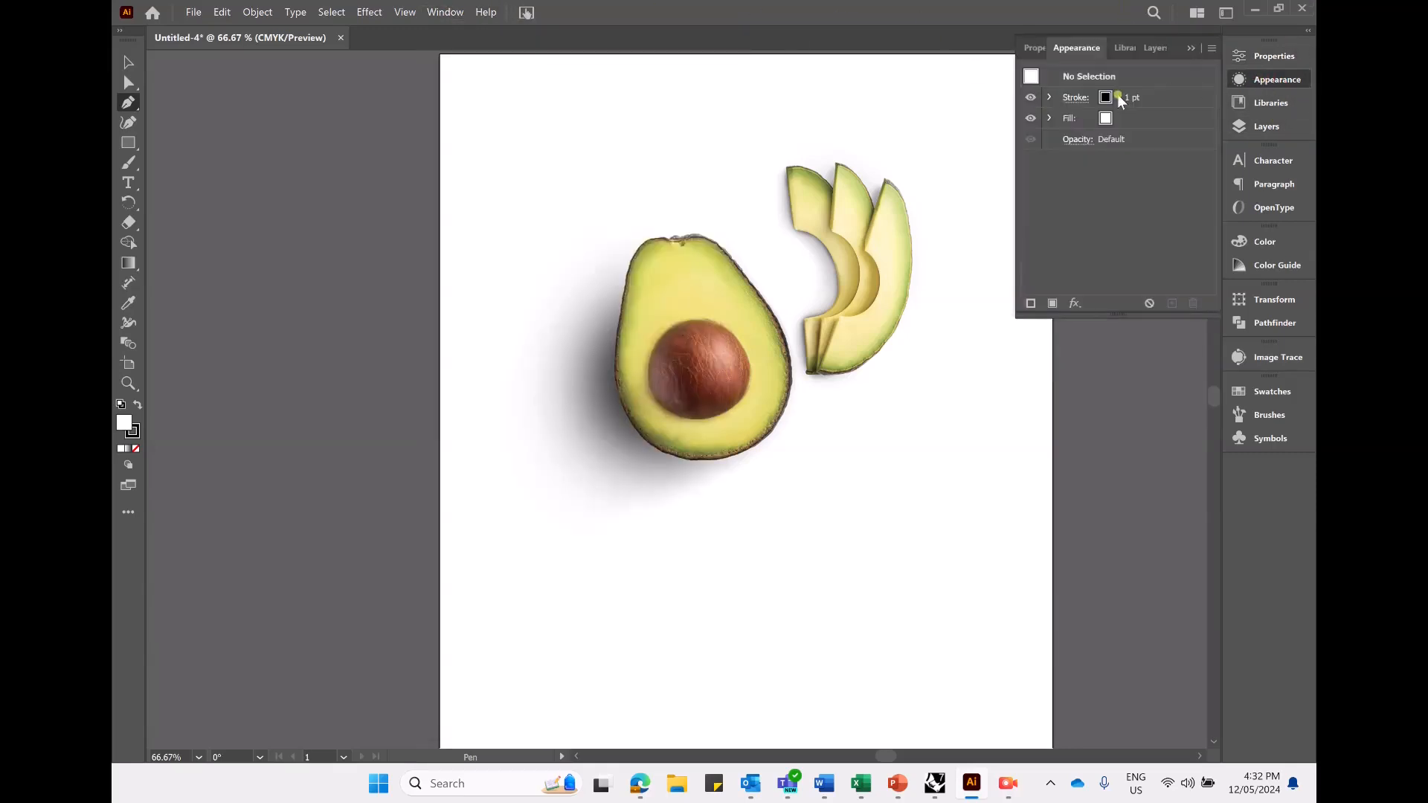
pyautogui.click(1275, 80)
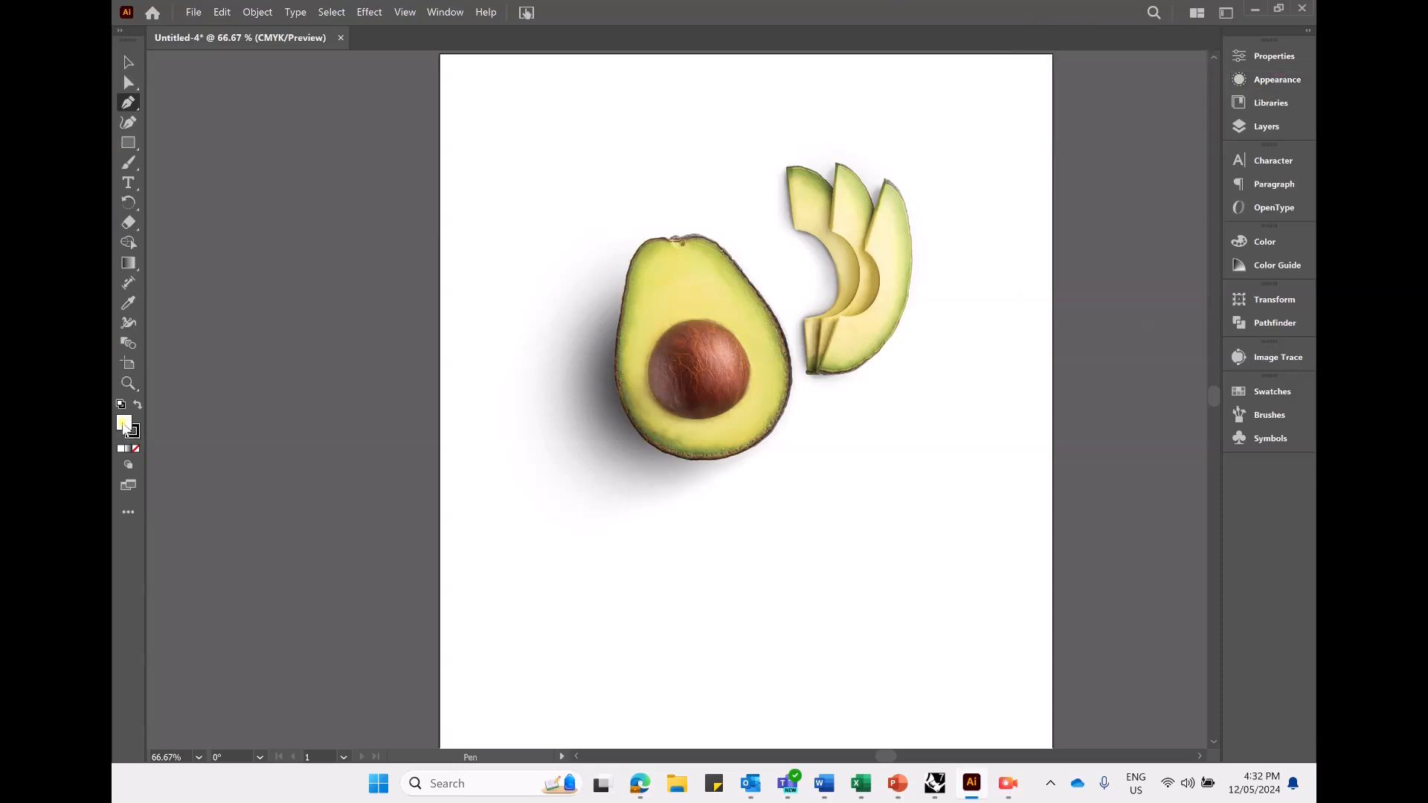
# Draw a rectangle above and left of the avocado half and fill it with pink-red E02D60
pyautogui.click(128, 142)
pyautogui.moveTo(473, 126); pyautogui.dragTo(623, 241)
pyautogui.click(127, 62)
pyautogui.doubleClick(125, 424)
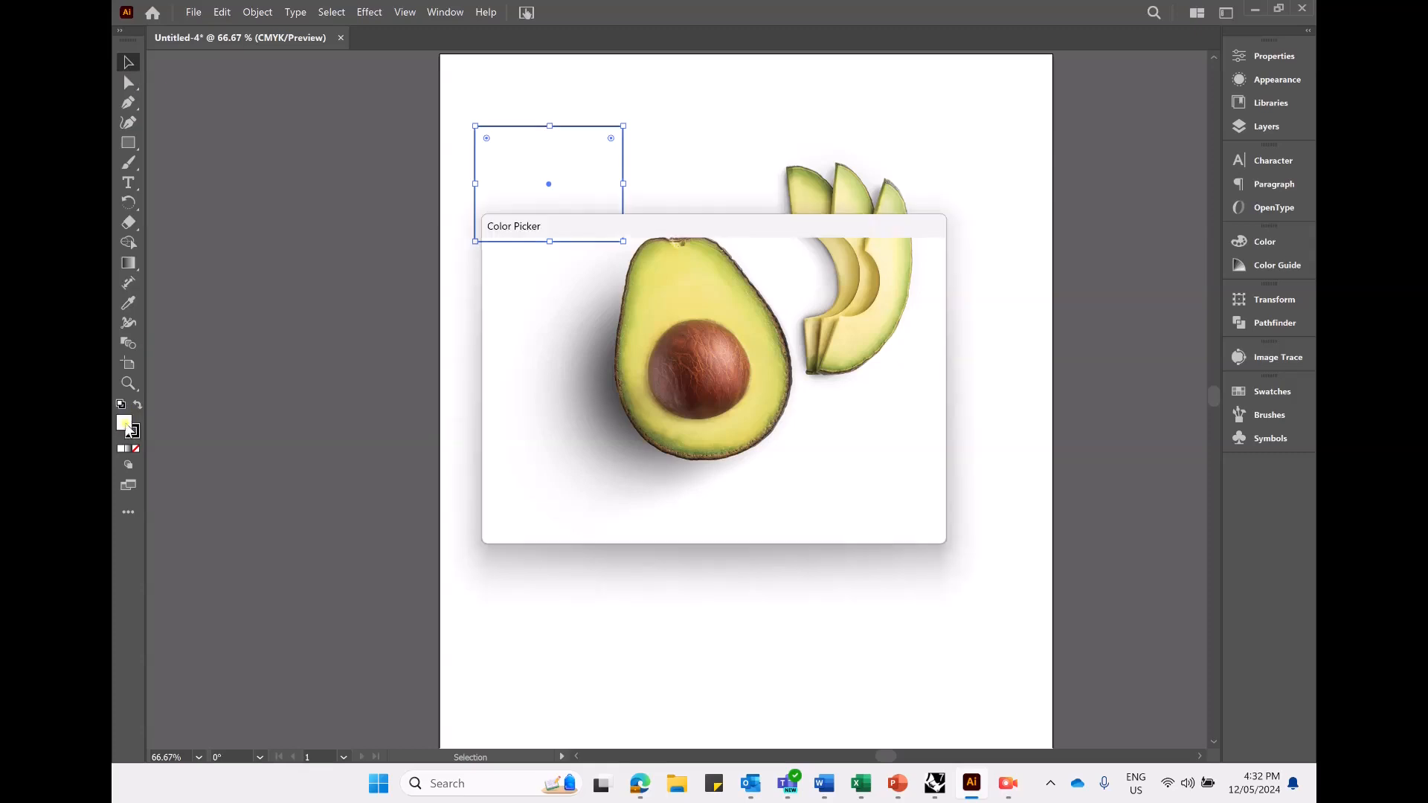
pyautogui.moveTo(644, 334); pyautogui.dragTo(605, 422)
pyautogui.click(662, 305)
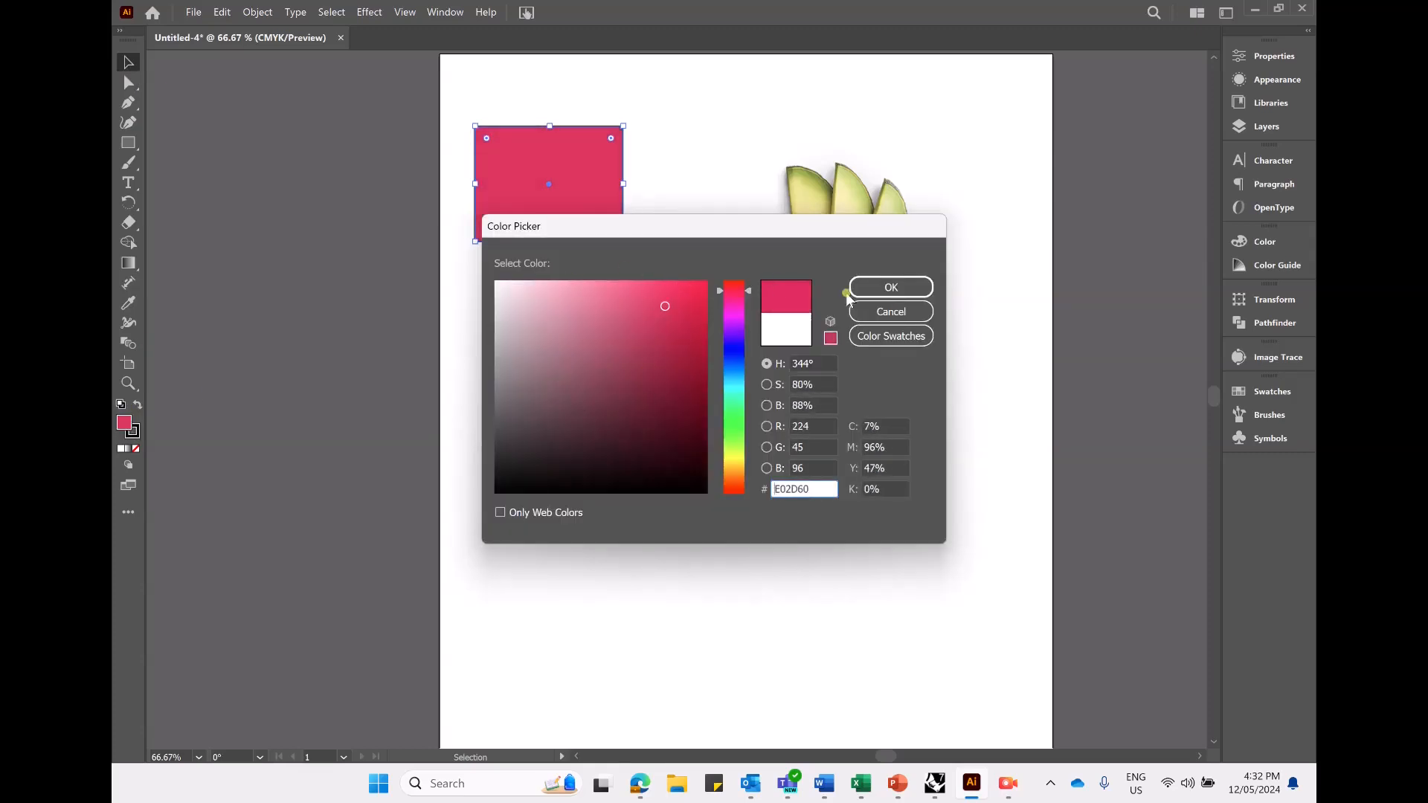
pyautogui.click(891, 287)
# Set the rectangle's stroke colour to dark brown with RGB values 68, 54, 30
pyautogui.doubleClick(131, 432)
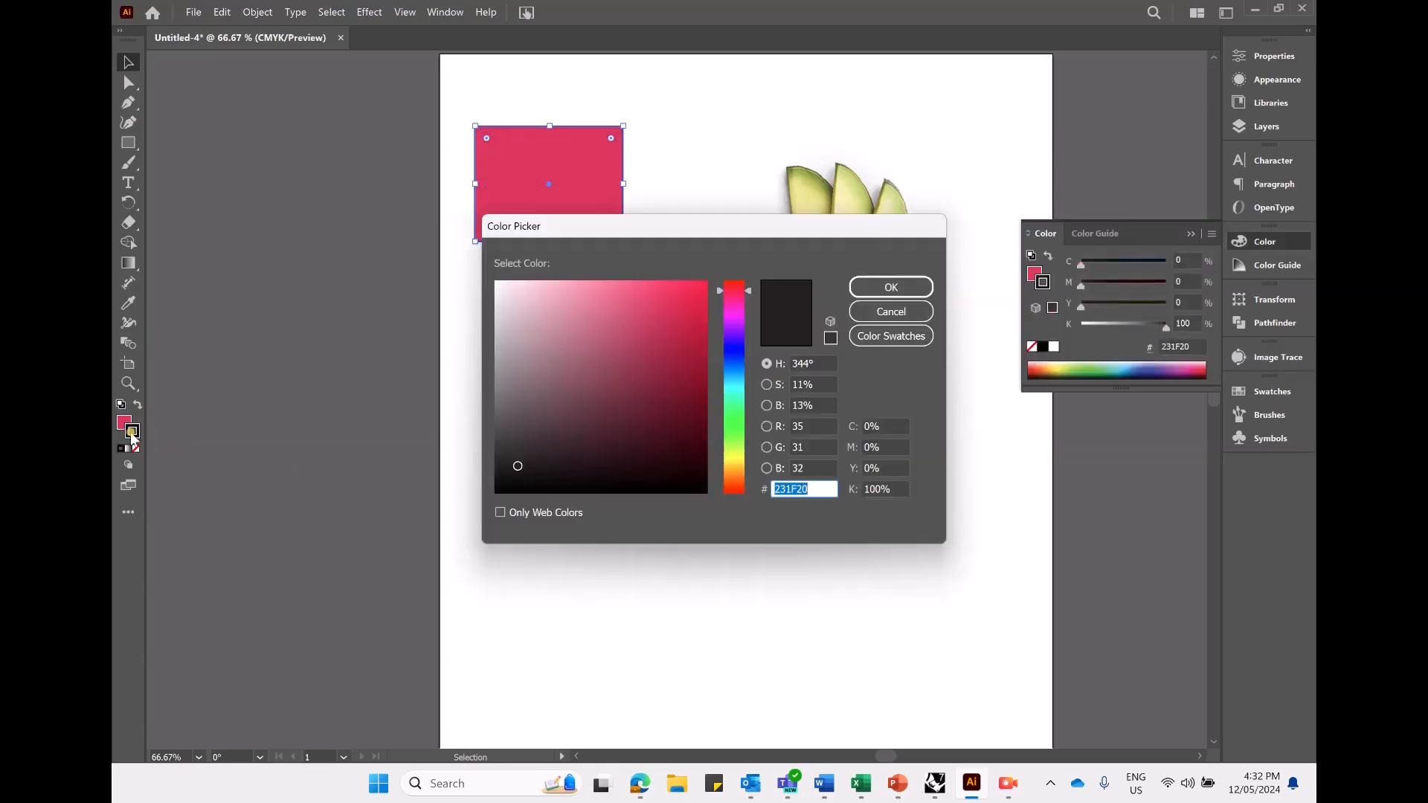
pyautogui.moveTo(622, 329)
pyautogui.mouseDown()
pyautogui.moveTo(650, 319)
pyautogui.moveTo(686, 409)
pyautogui.moveTo(732, 404)
pyautogui.moveTo(732, 421)
pyautogui.mouseUp()
pyautogui.moveTo(571, 319)
pyautogui.mouseDown()
pyautogui.moveTo(669, 281)
pyautogui.moveTo(667, 359)
pyautogui.moveTo(643, 387)
pyautogui.mouseUp()
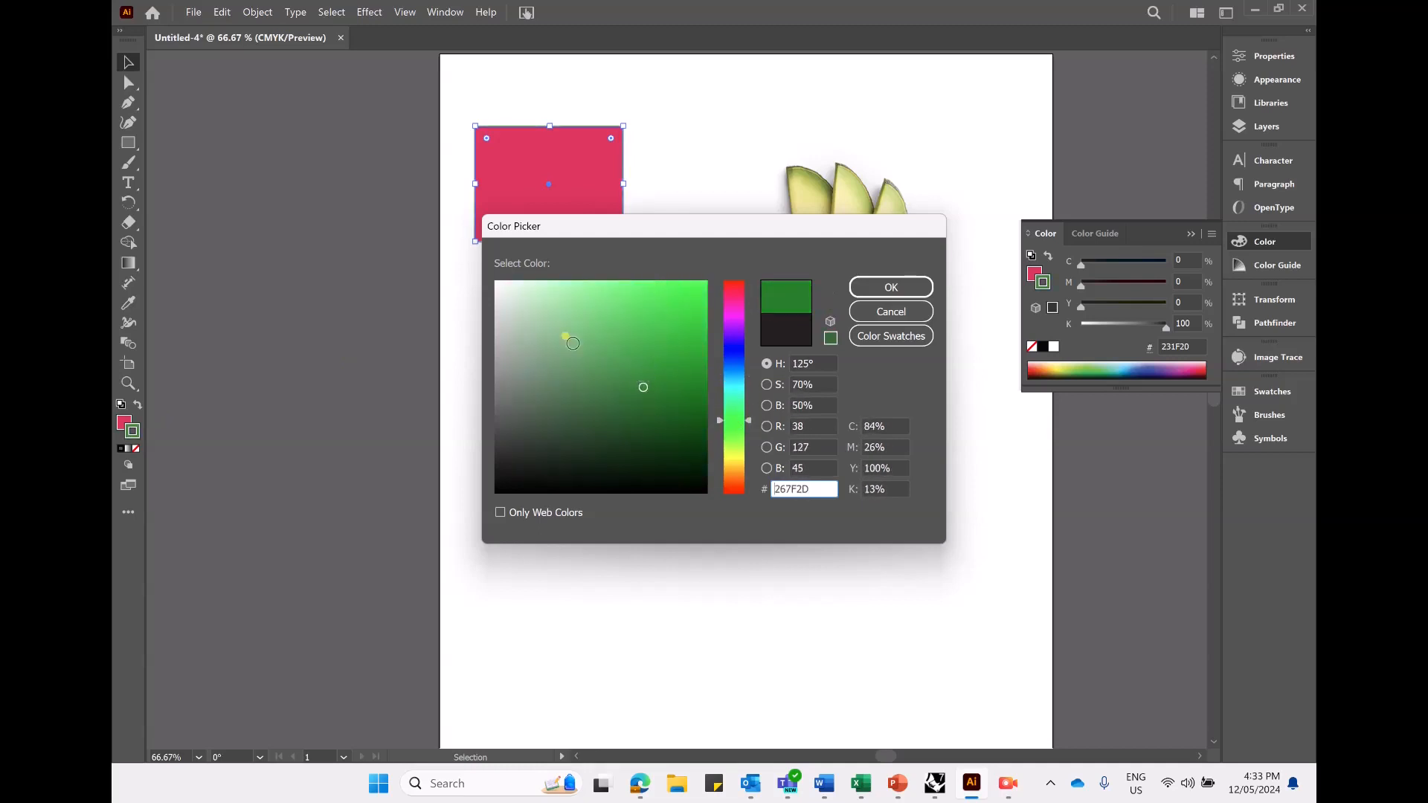
pyautogui.doubleClick(808, 425)
pyautogui.write('6')
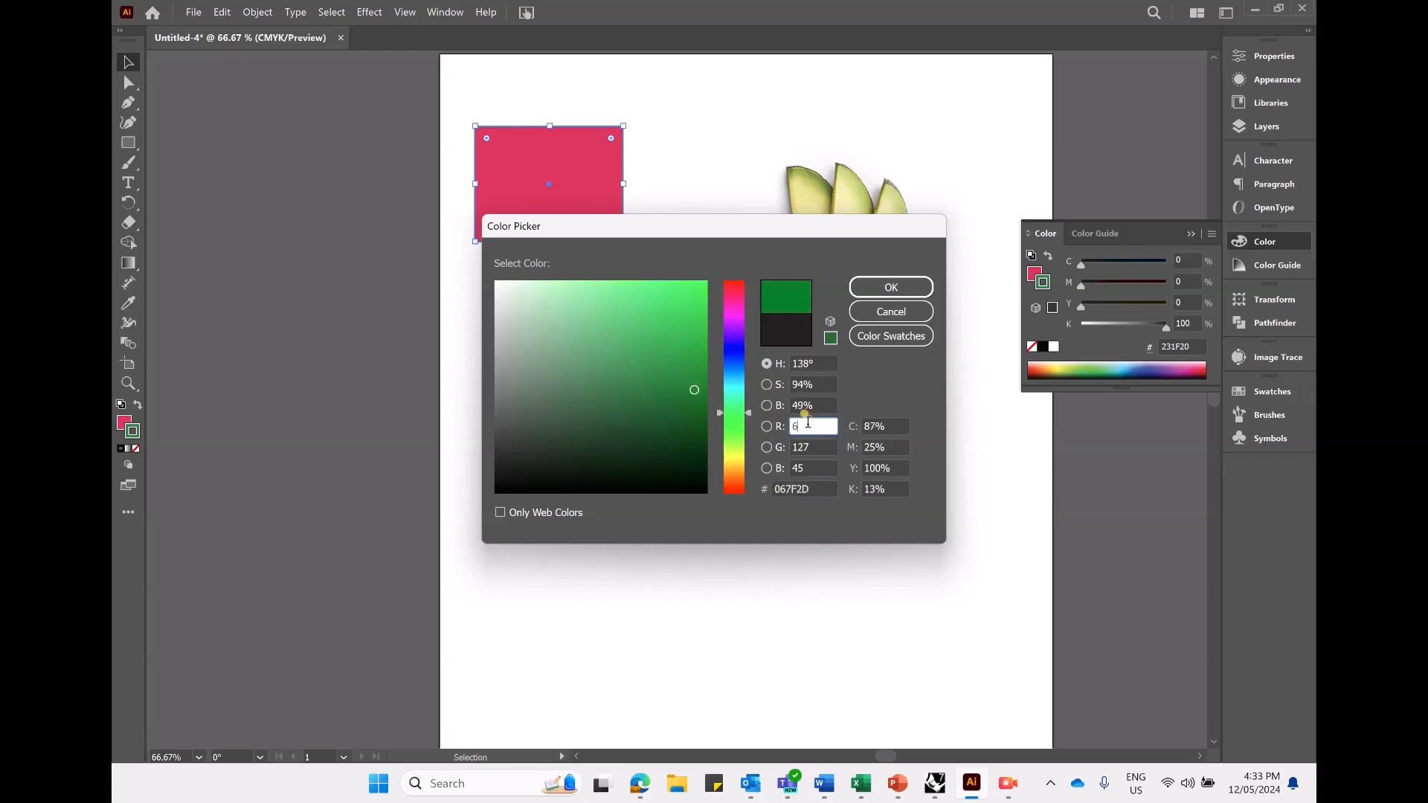
pyautogui.write('8')
pyautogui.press('Tab')
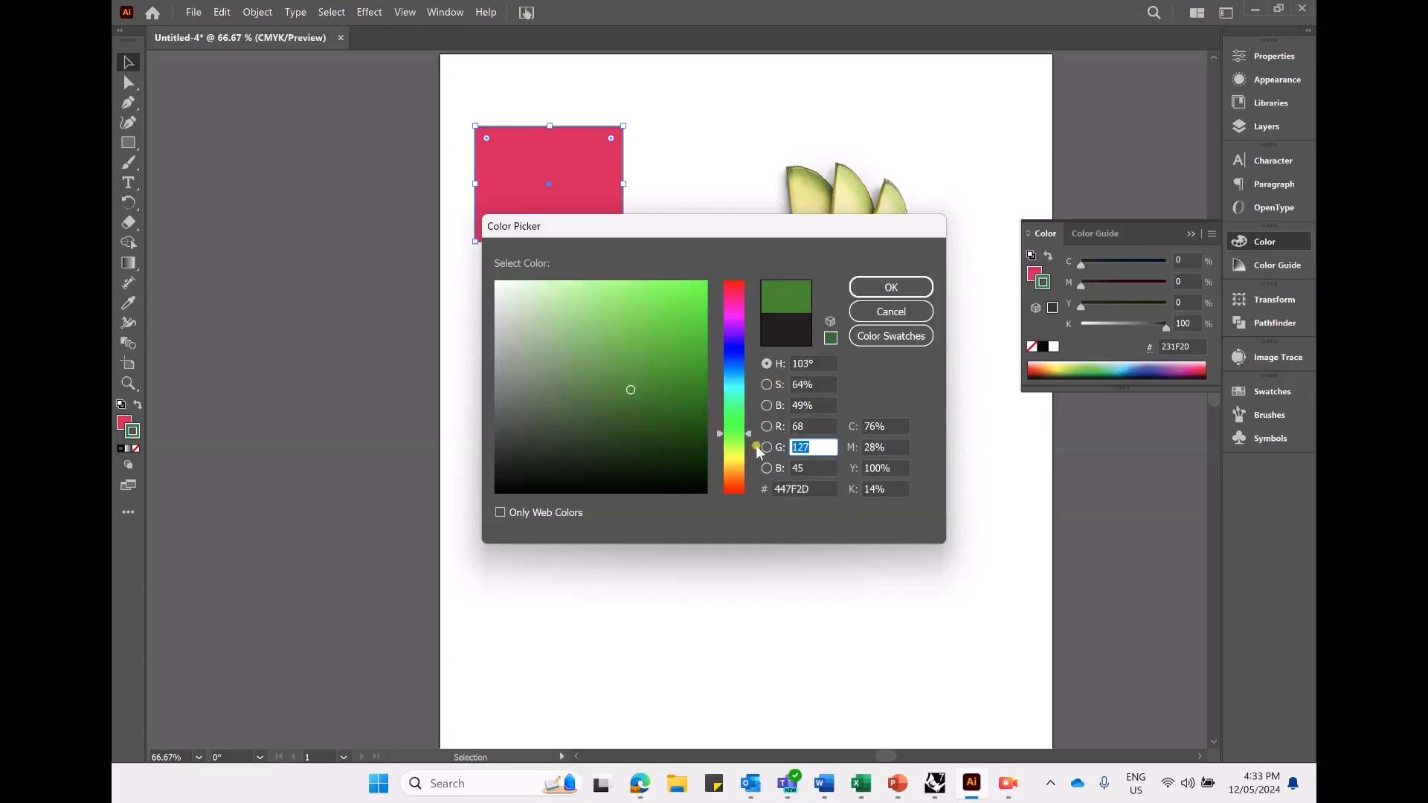
pyautogui.write('0')
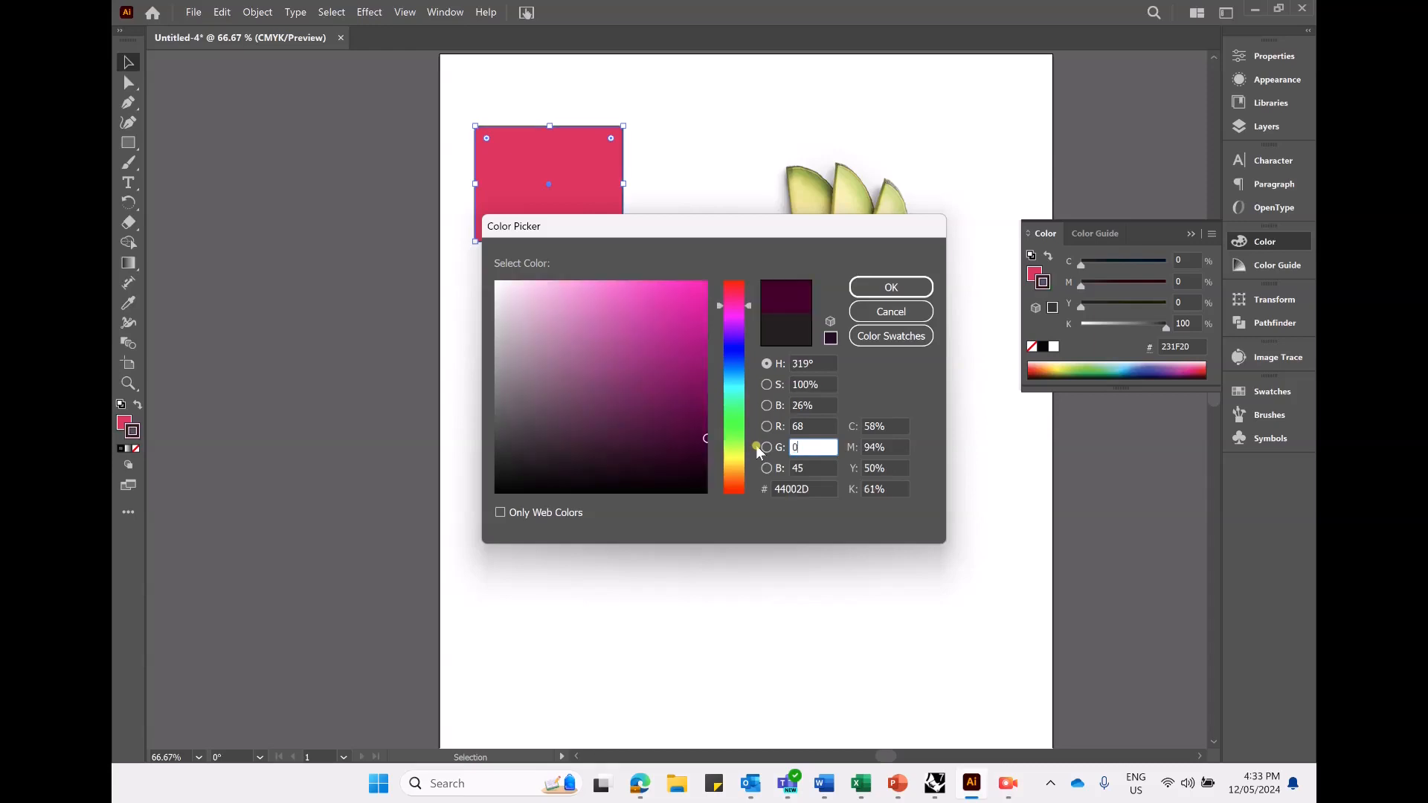
pyautogui.write('54')
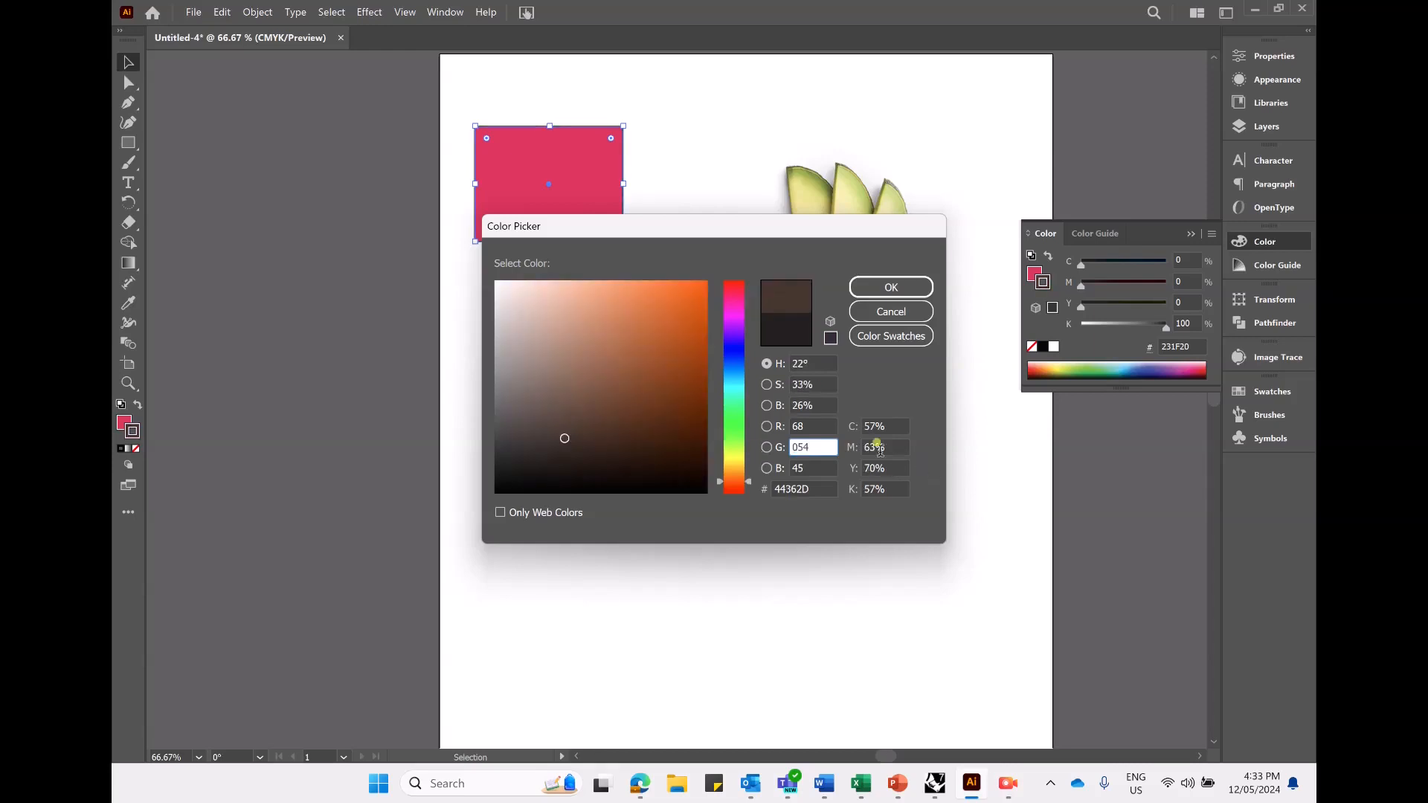
pyautogui.press('Tab')
pyautogui.write('30')
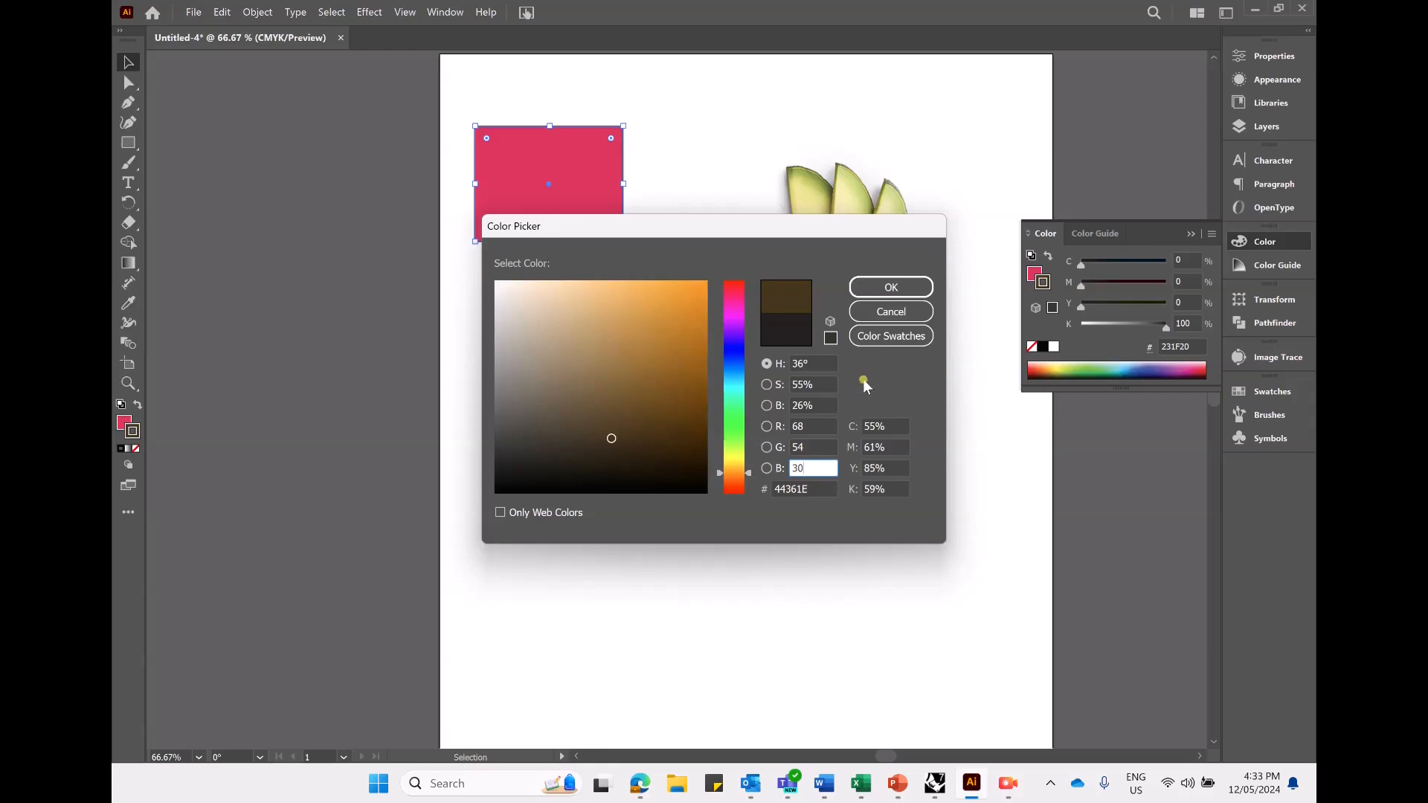
pyautogui.click(891, 287)
pyautogui.click(1187, 234)
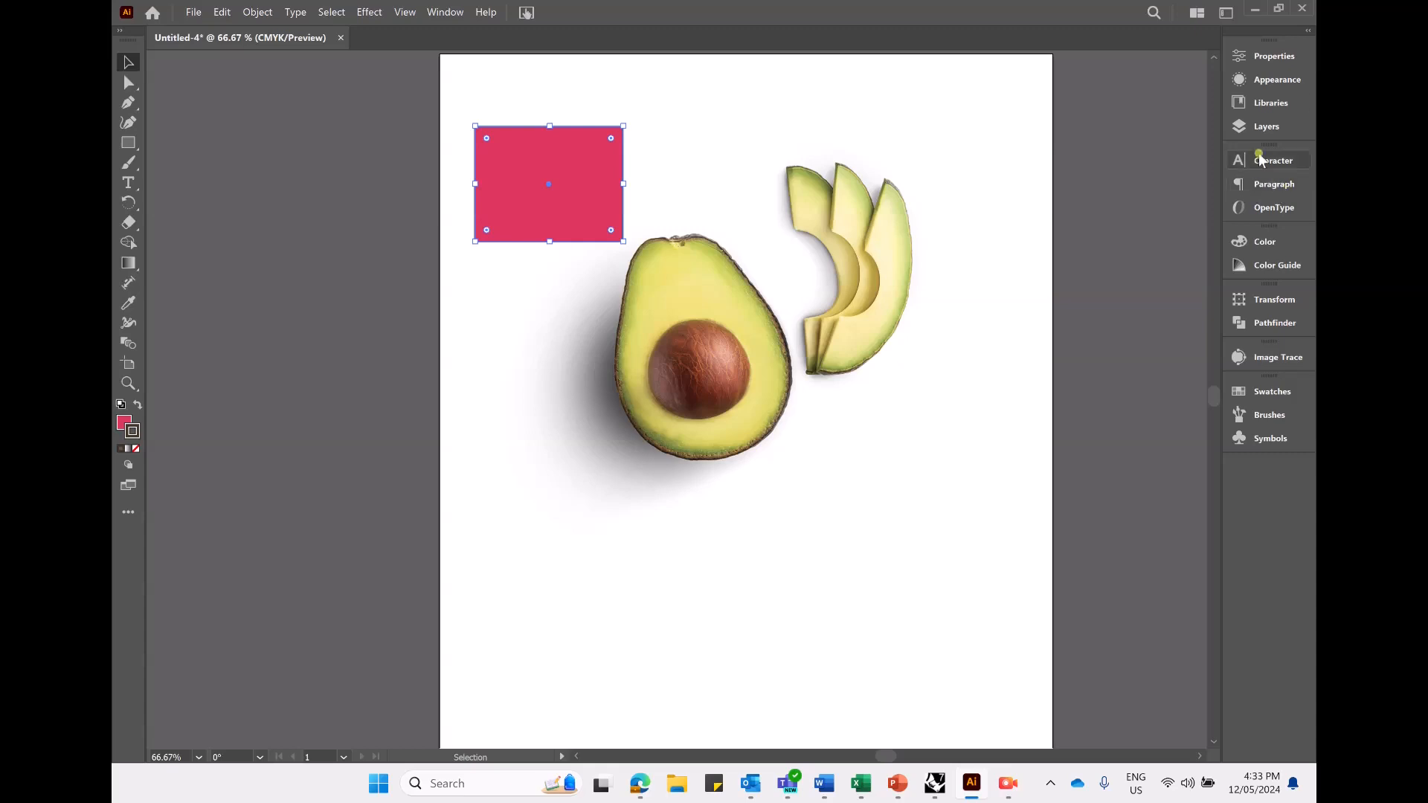
# Try a stroke weight of 20 pt on the rectangle, and reduce it to 3 pt
pyautogui.click(1274, 57)
pyautogui.click(1113, 322)
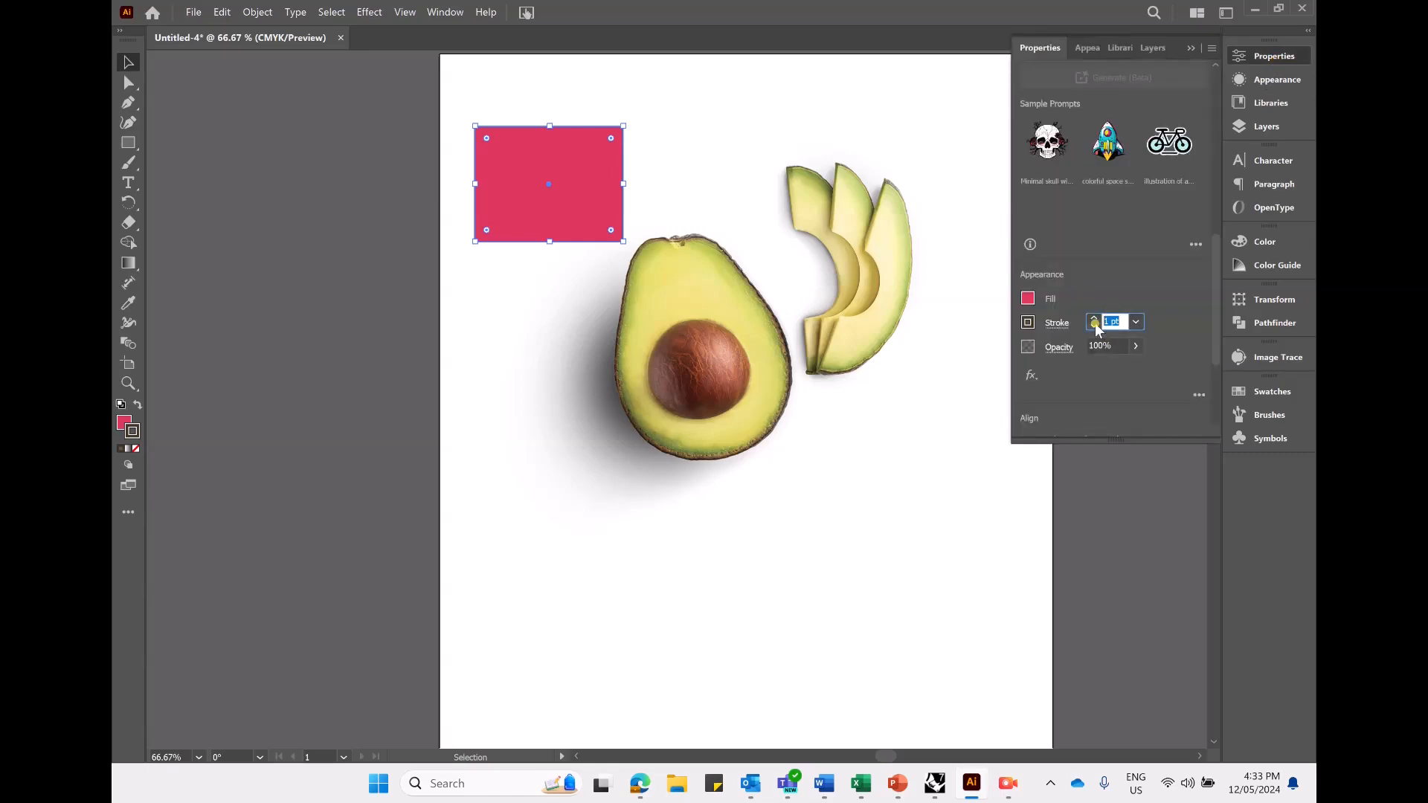
pyautogui.press('Return')
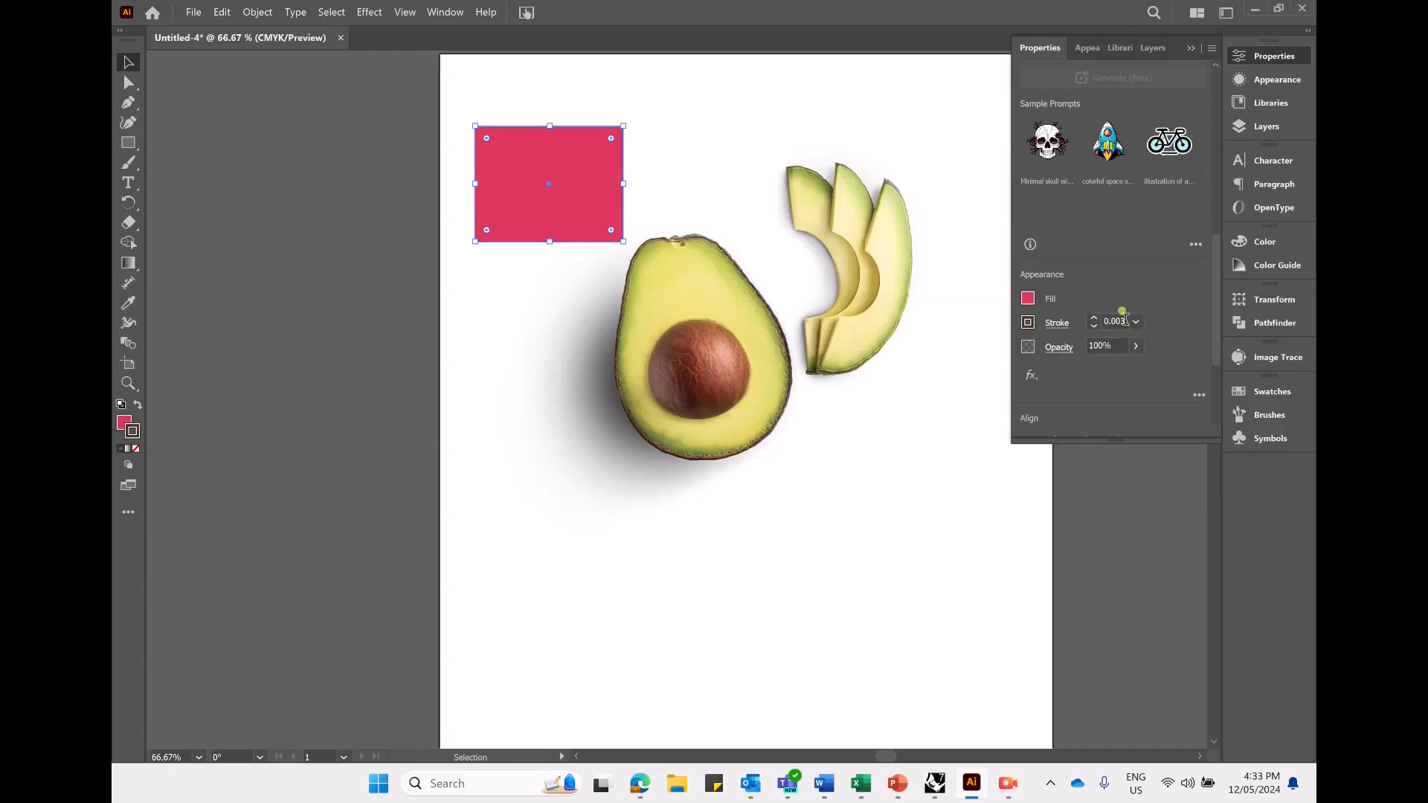
pyautogui.click(1124, 321)
pyautogui.press('Return')
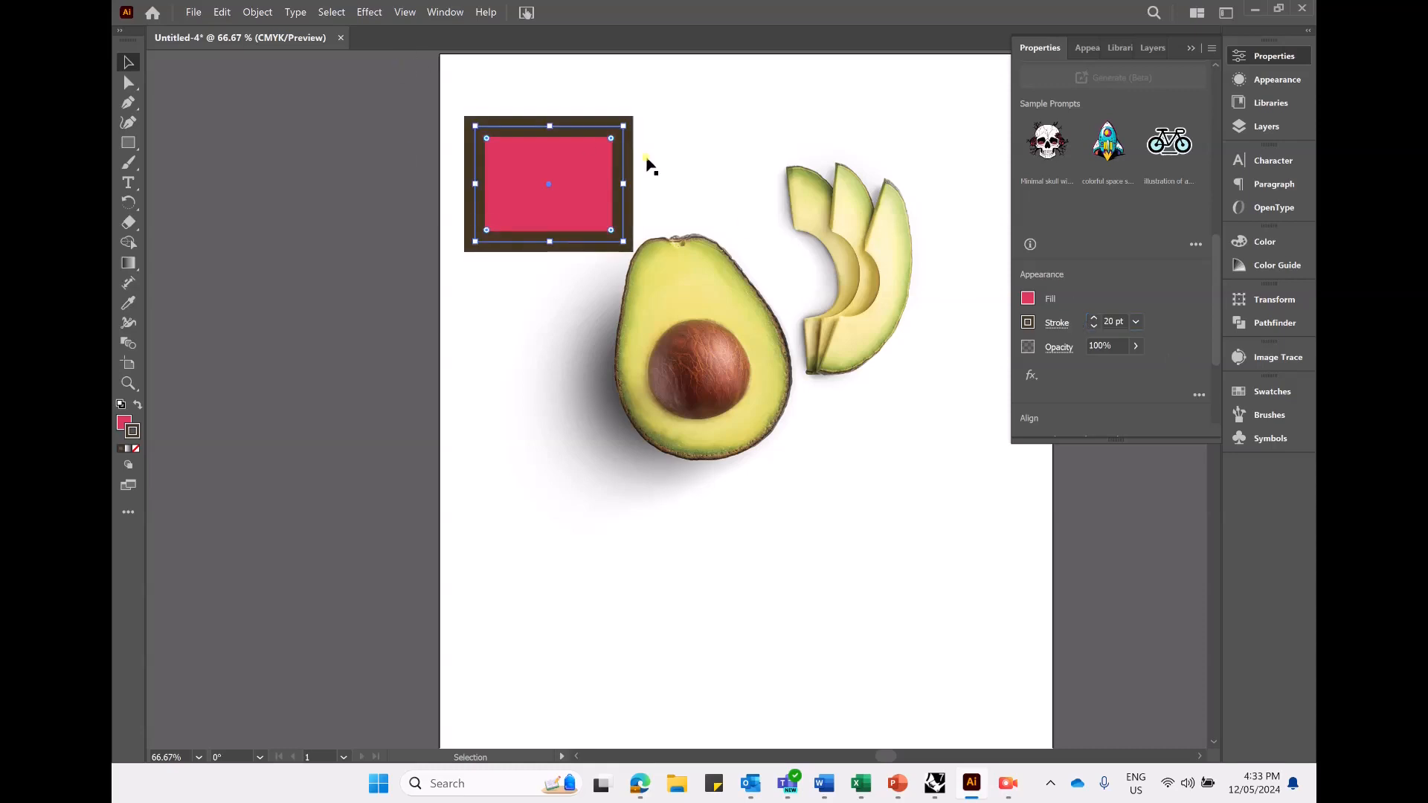
pyautogui.click(1095, 327)
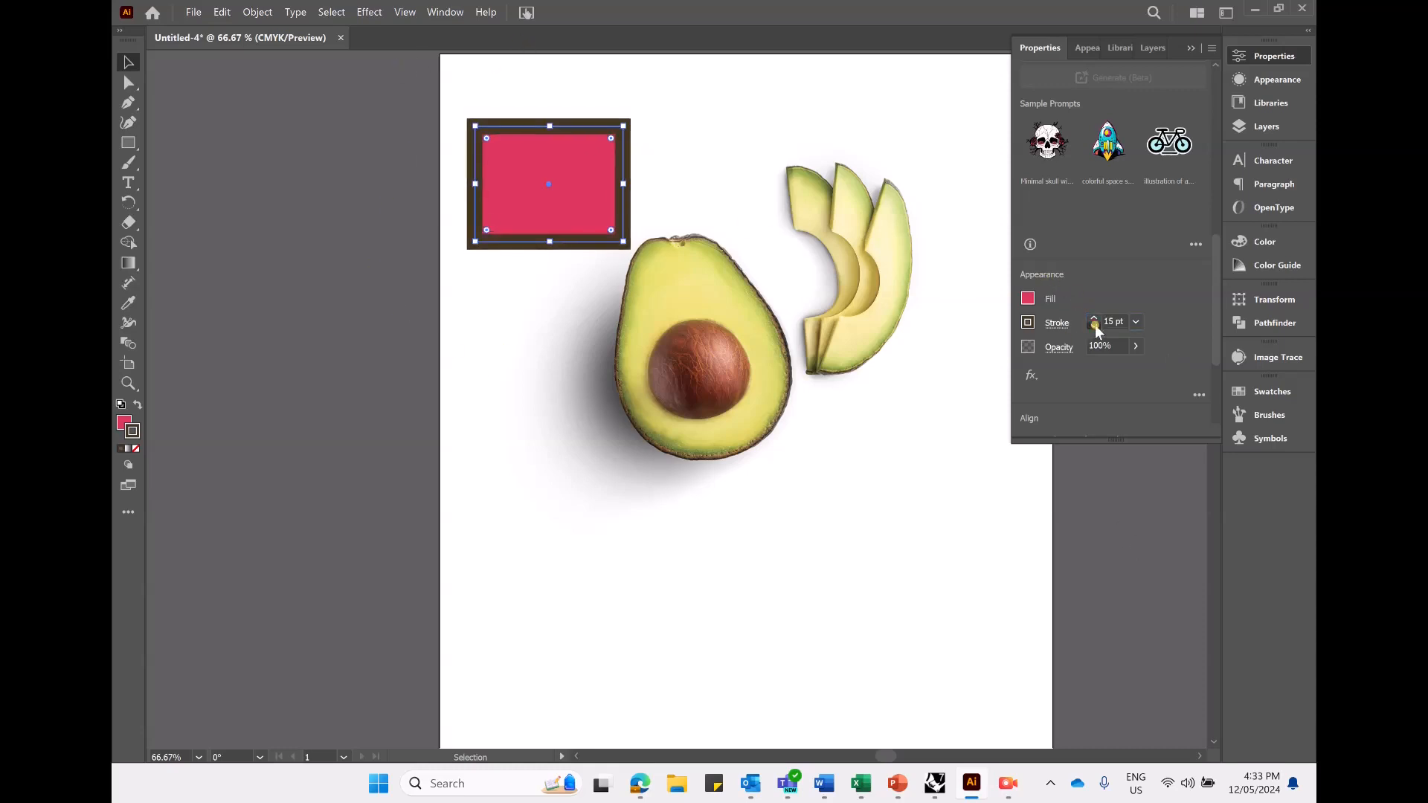
# Delete the pink-red rectangle from the artboard
pyautogui.click(870, 450)
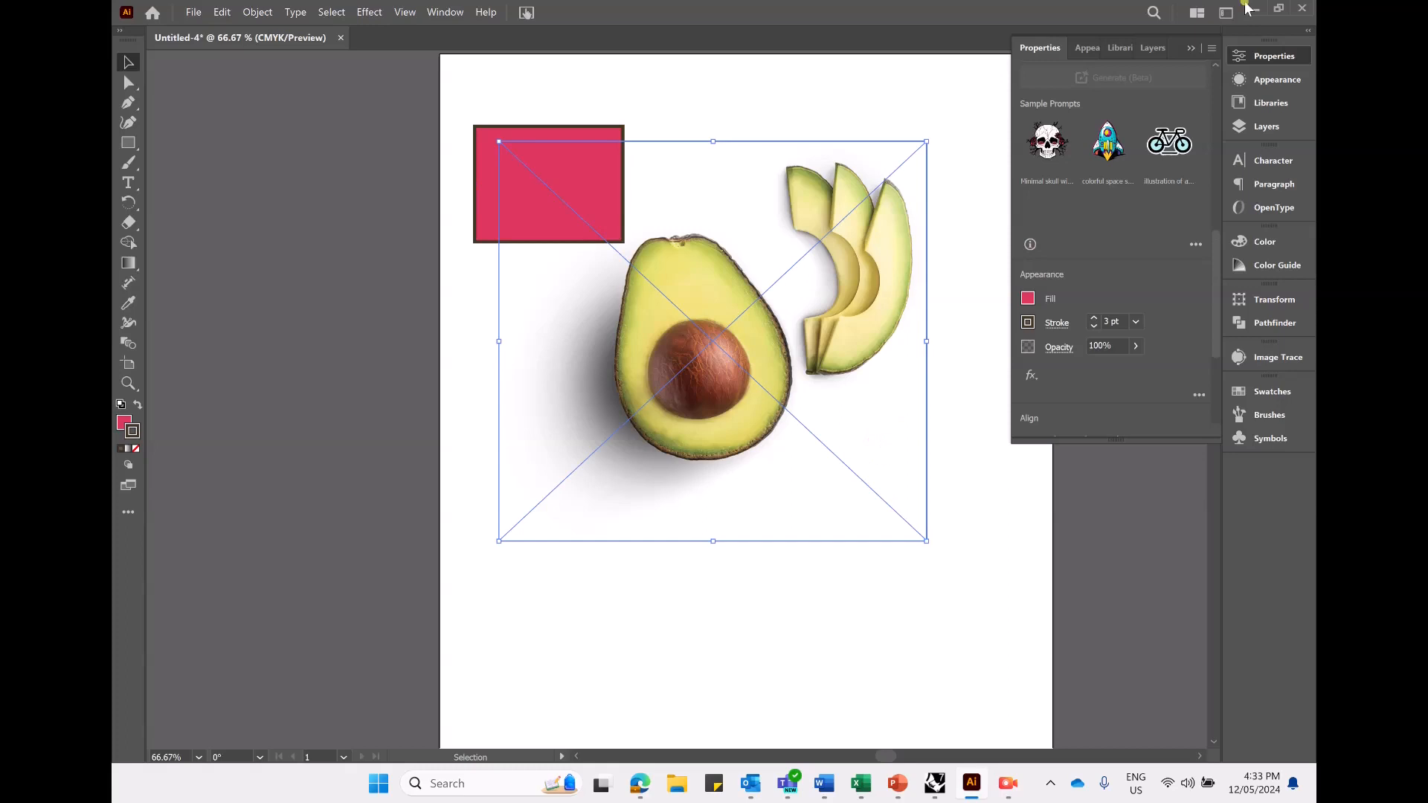
pyautogui.click(1190, 48)
pyautogui.click(567, 141)
pyautogui.press('Delete')
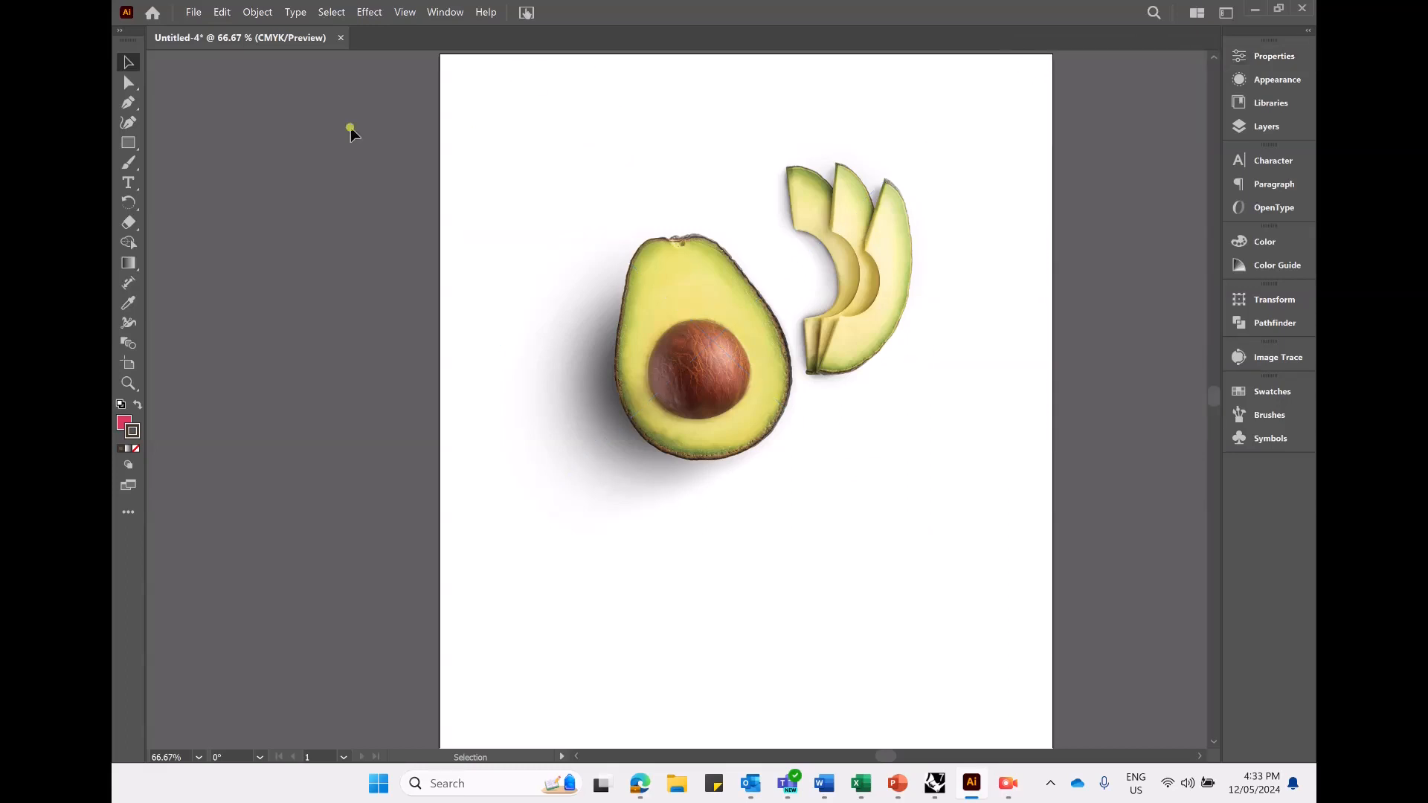
# Trace around the avocado half with the Pen tool as a closed path of straight segments between anchor points
pyautogui.click(124, 104)
pyautogui.click(197, 103)
pyautogui.moveTo(611, 337); pyautogui.dragTo(609, 421)
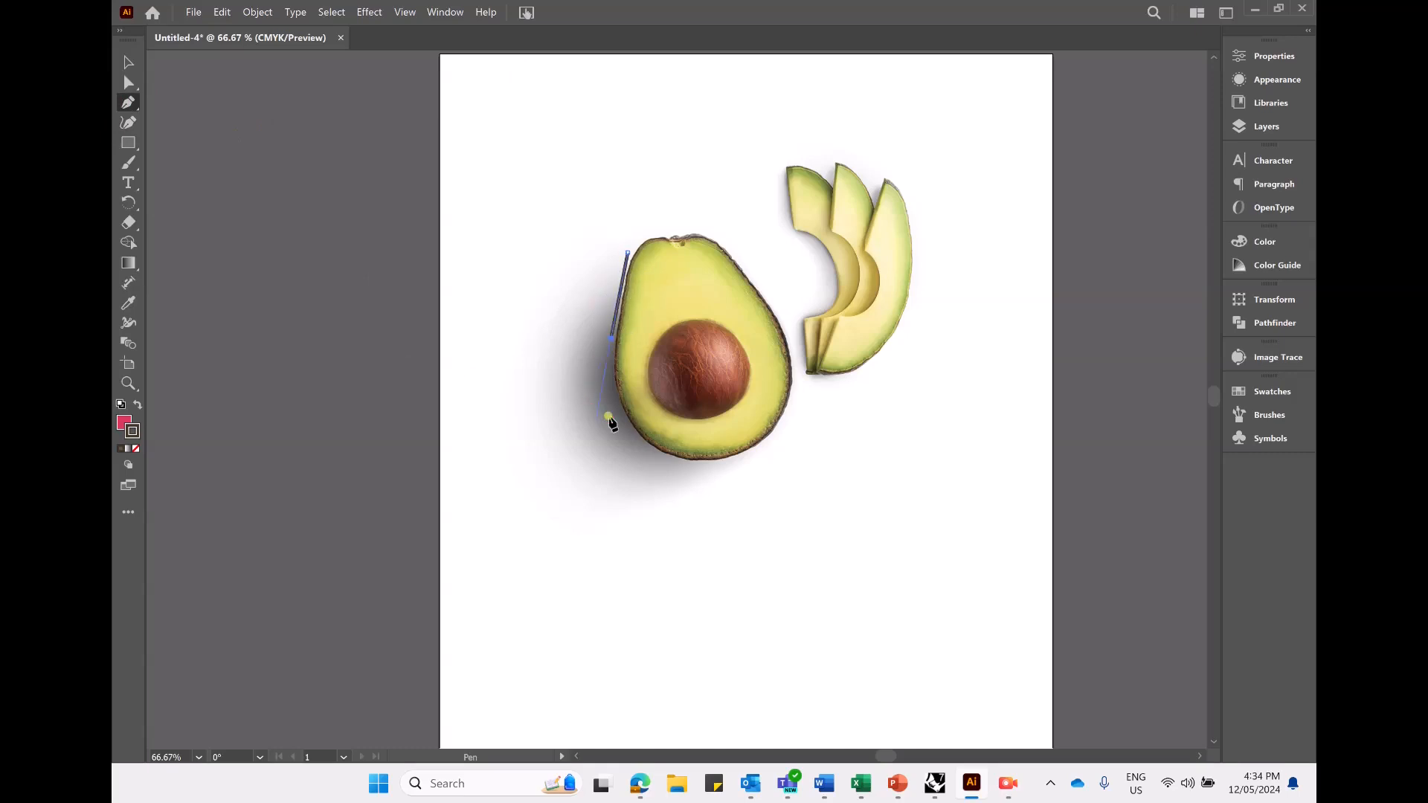
pyautogui.click(621, 419)
pyautogui.click(660, 457)
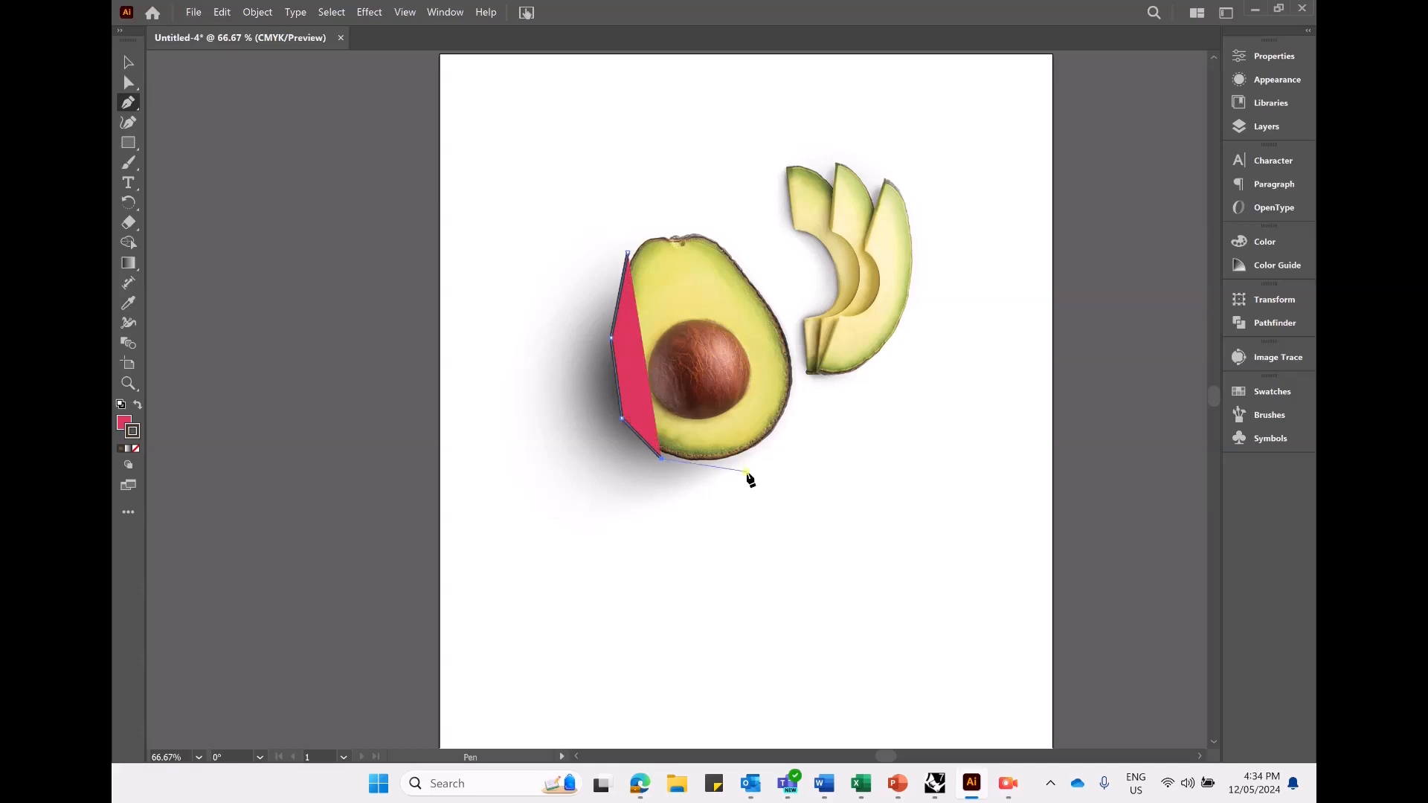
pyautogui.click(757, 450)
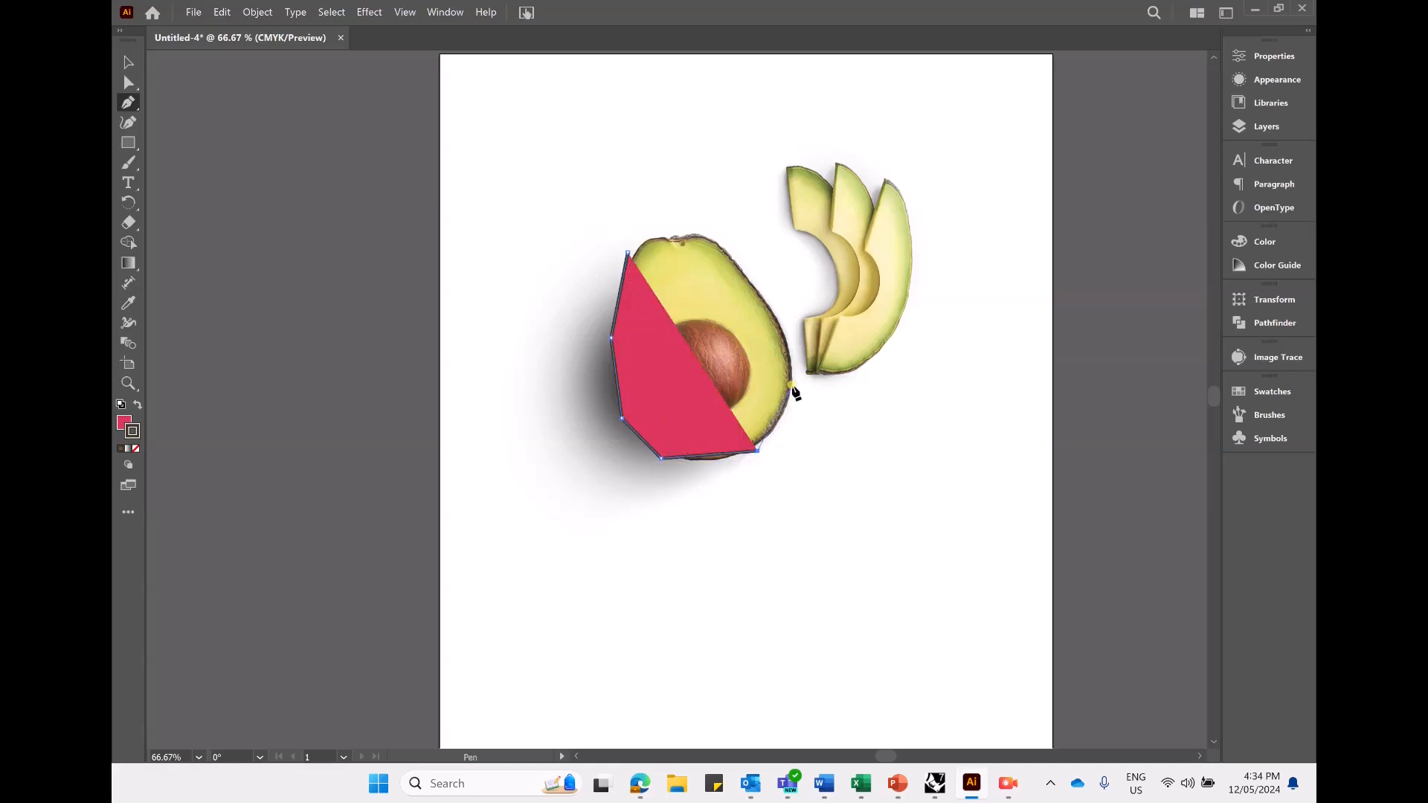
pyautogui.click(794, 383)
pyautogui.click(776, 311)
pyautogui.click(737, 256)
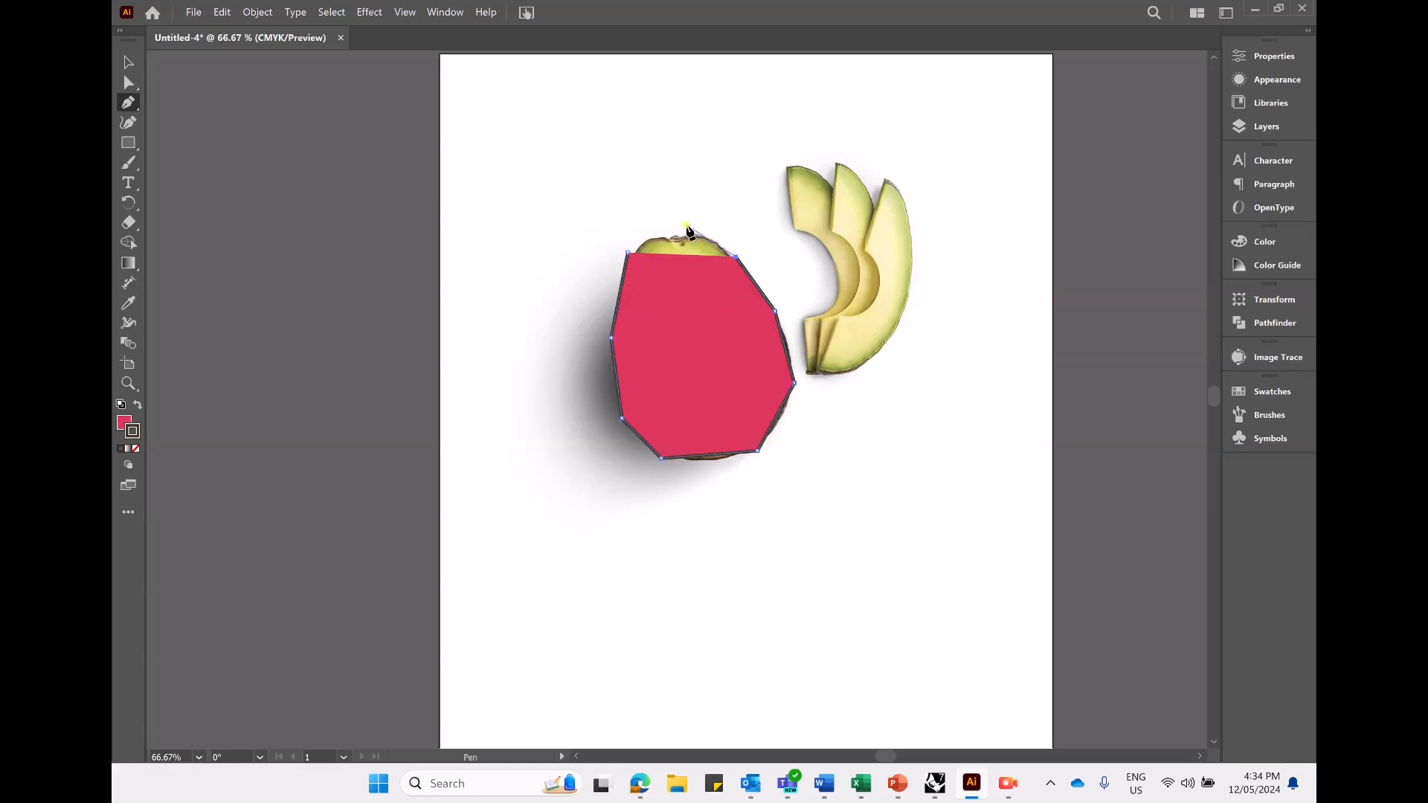
pyautogui.click(688, 228)
pyautogui.click(627, 255)
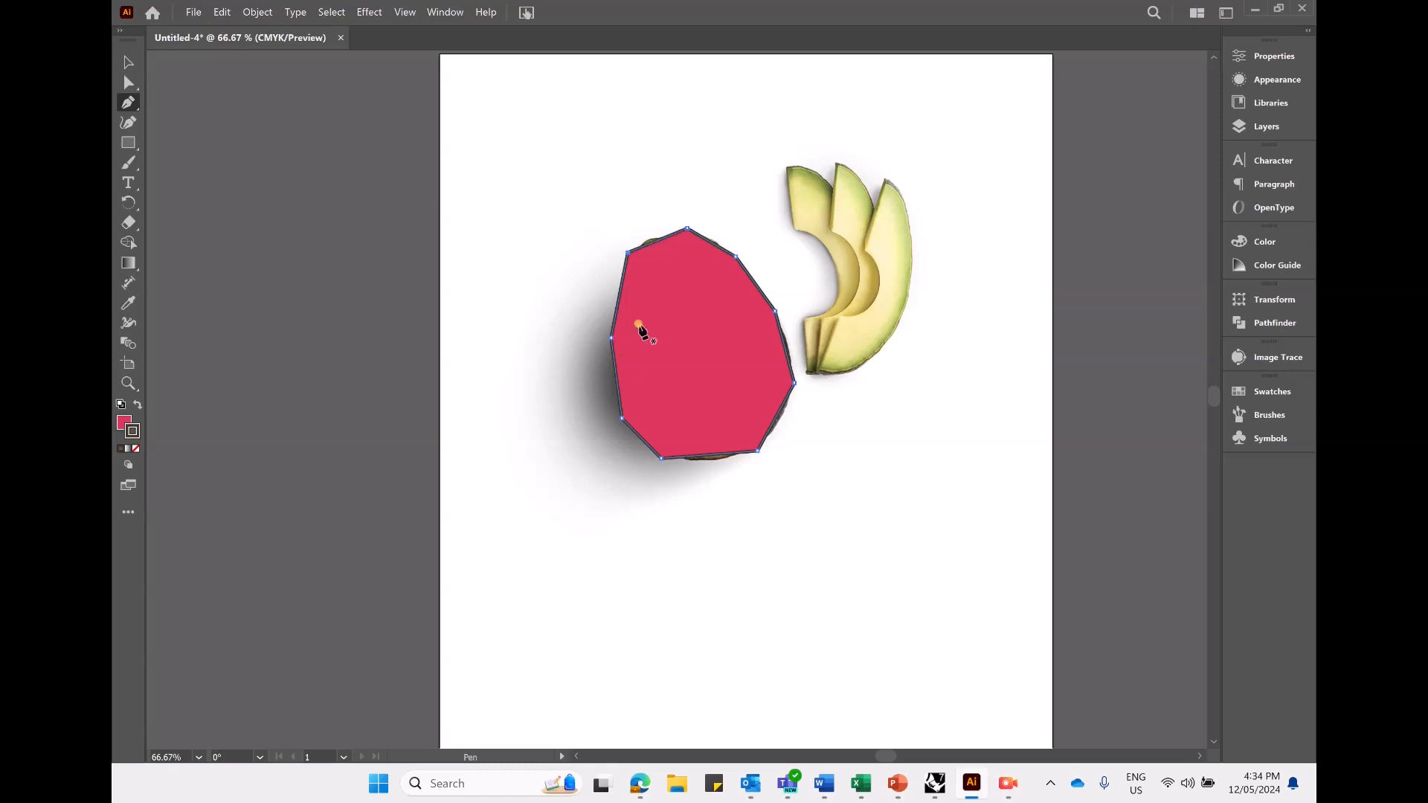
# Set the fill of the avocado outline to None, keeping its dark brown stroke
pyautogui.doubleClick(121, 422)
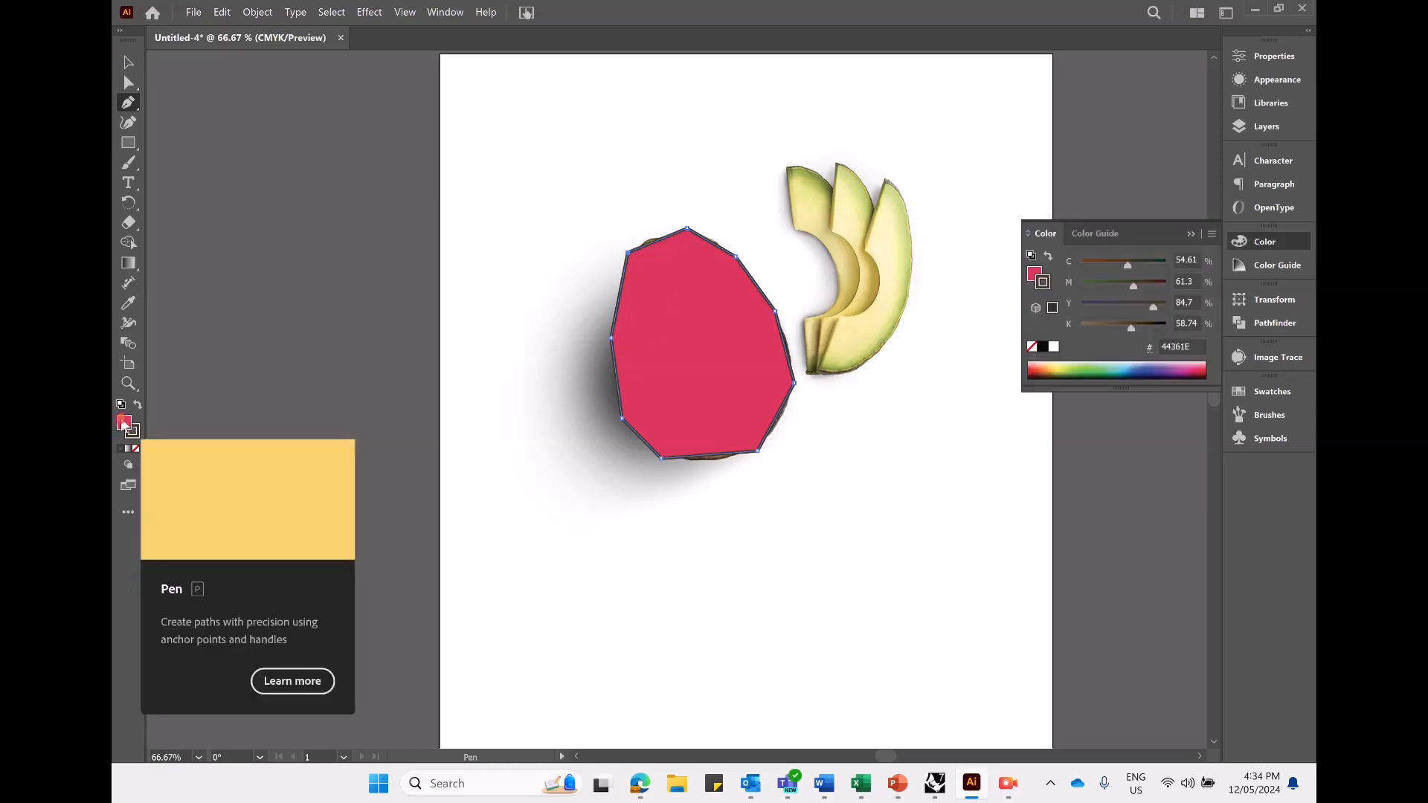
pyautogui.click(889, 310)
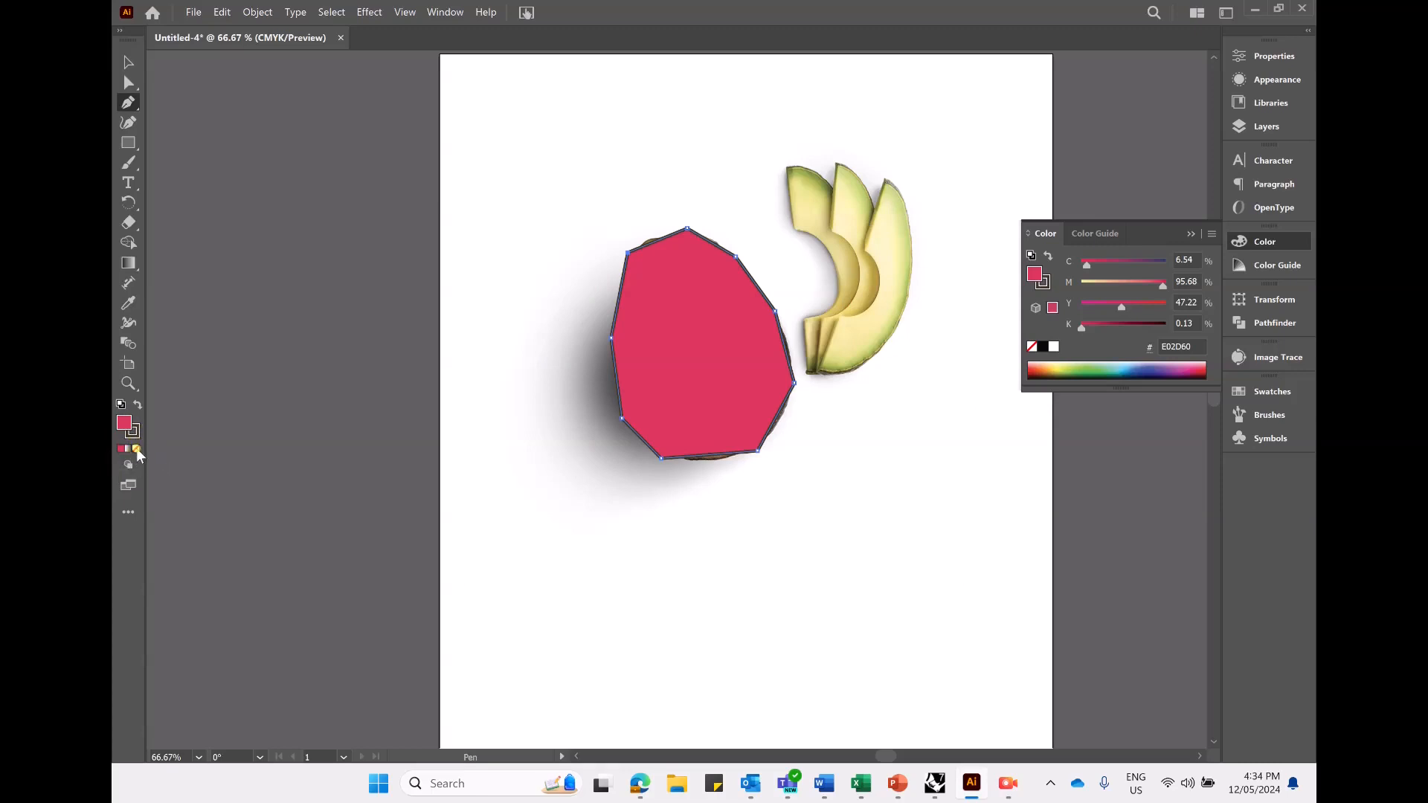
pyautogui.click(137, 450)
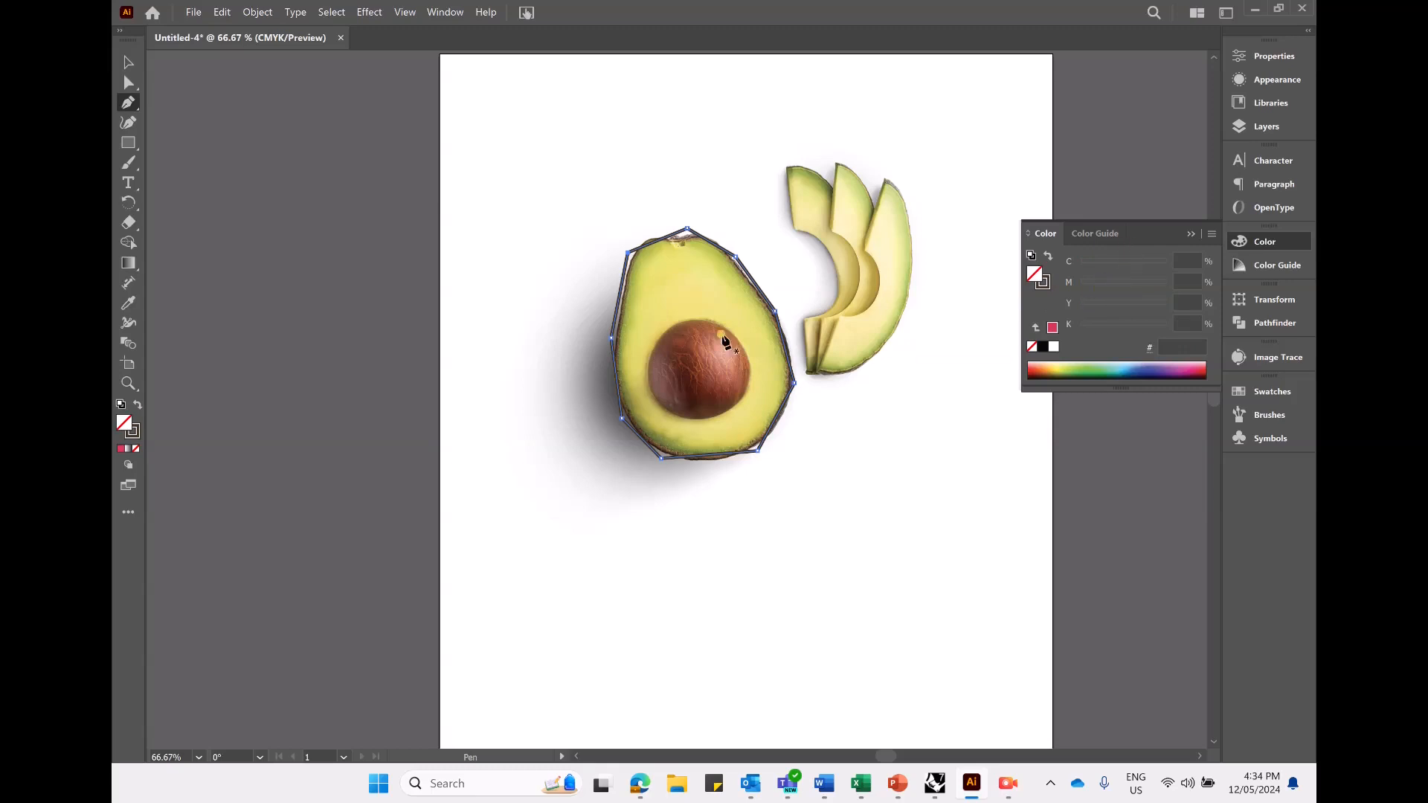
pyautogui.click(1190, 233)
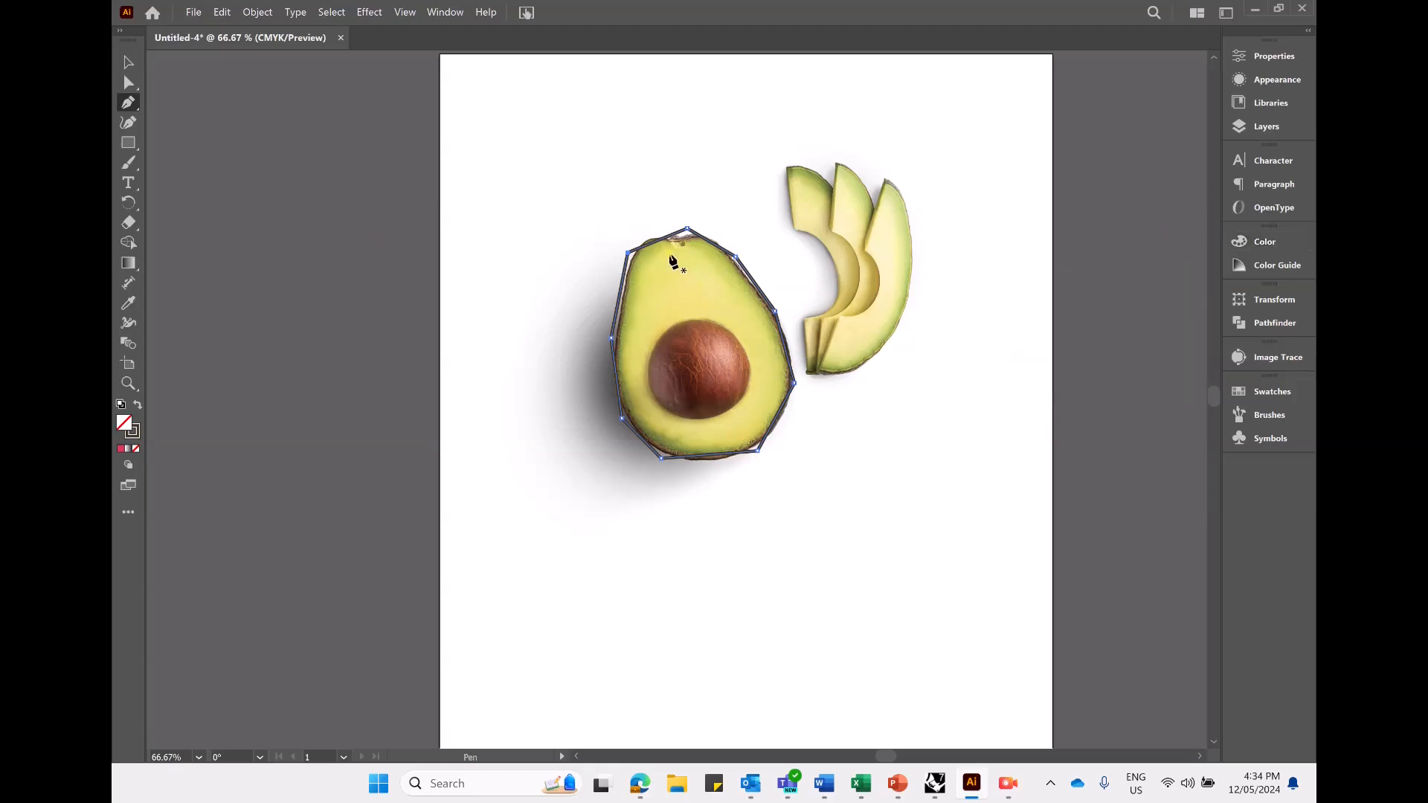
# Draw an open two-segment Pen path above the avocado, end it, and move it slightly down and to the right
pyautogui.scroll(2, 707, 254)
pyautogui.scroll(-1, 707, 255)
pyautogui.press('super')
pyautogui.press('super')
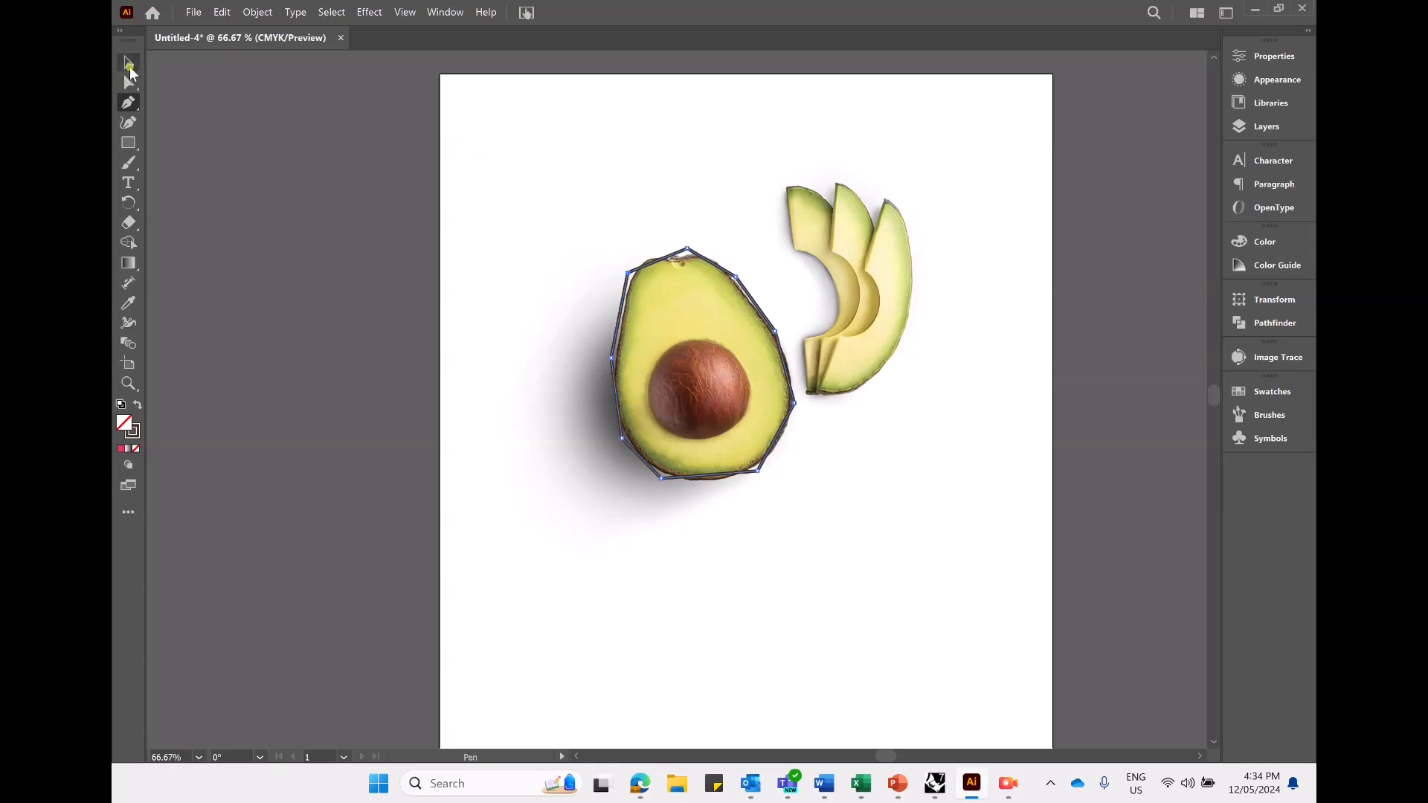
pyautogui.click(527, 126)
pyautogui.click(859, 112)
pyautogui.click(979, 288)
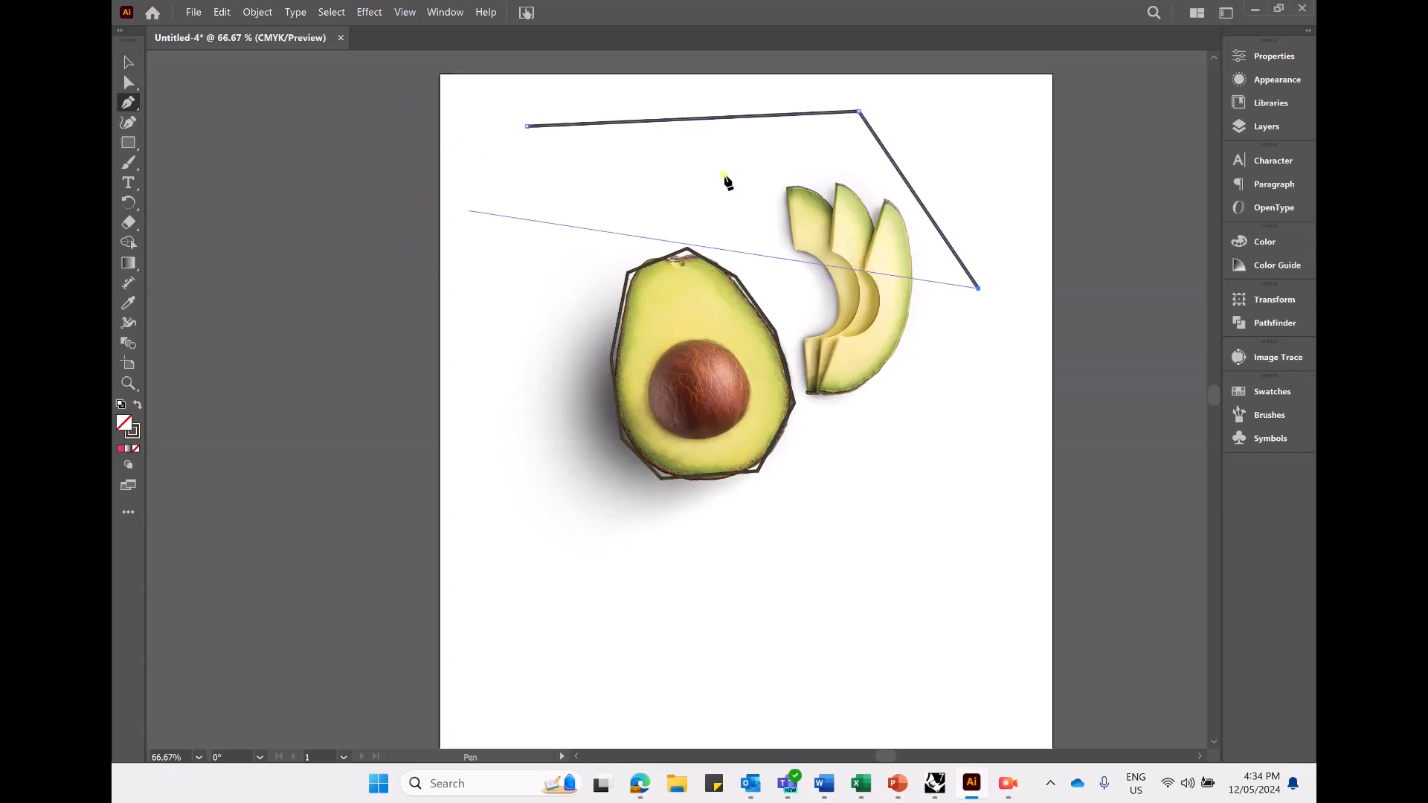
pyautogui.press('Escape')
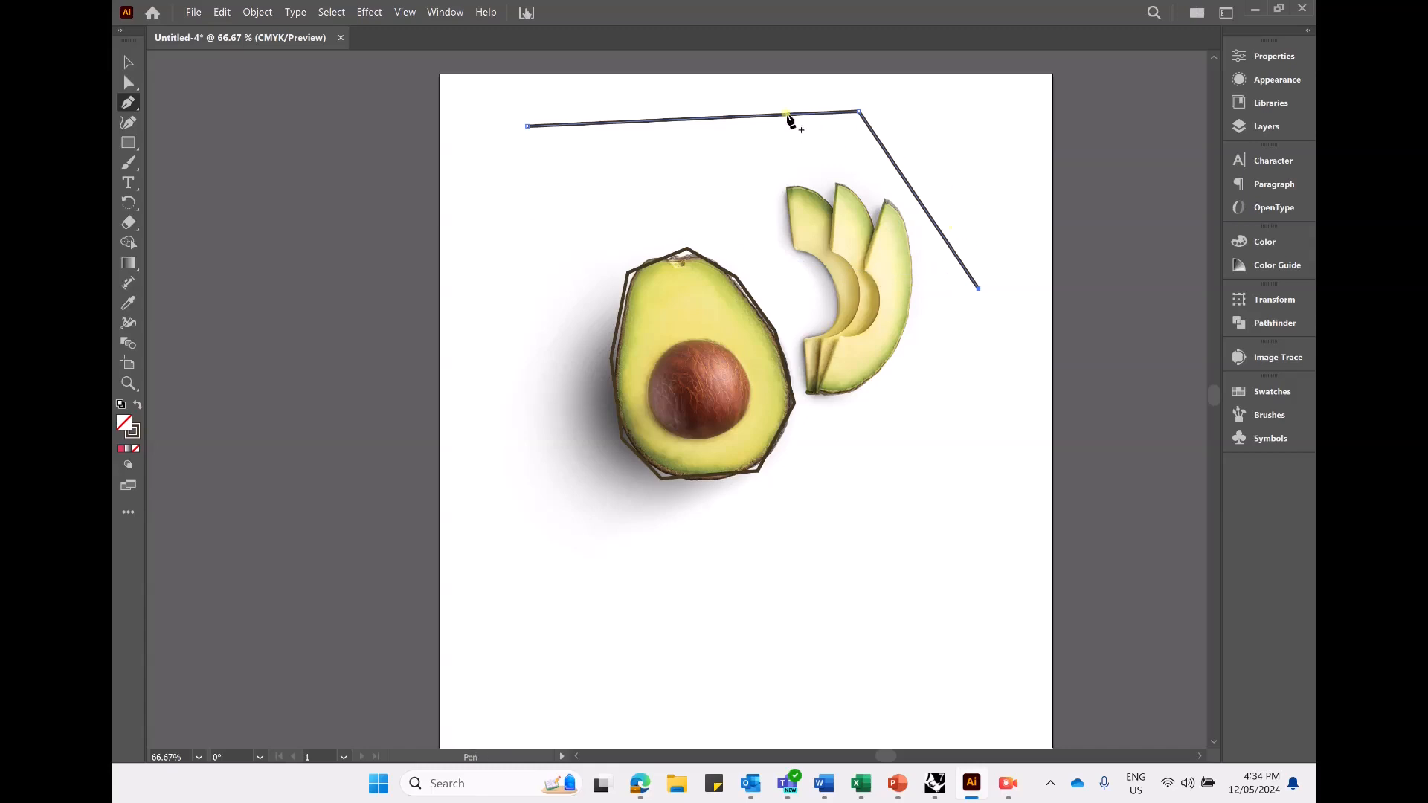
pyautogui.click(127, 61)
pyautogui.moveTo(826, 118); pyautogui.dragTo(886, 170)
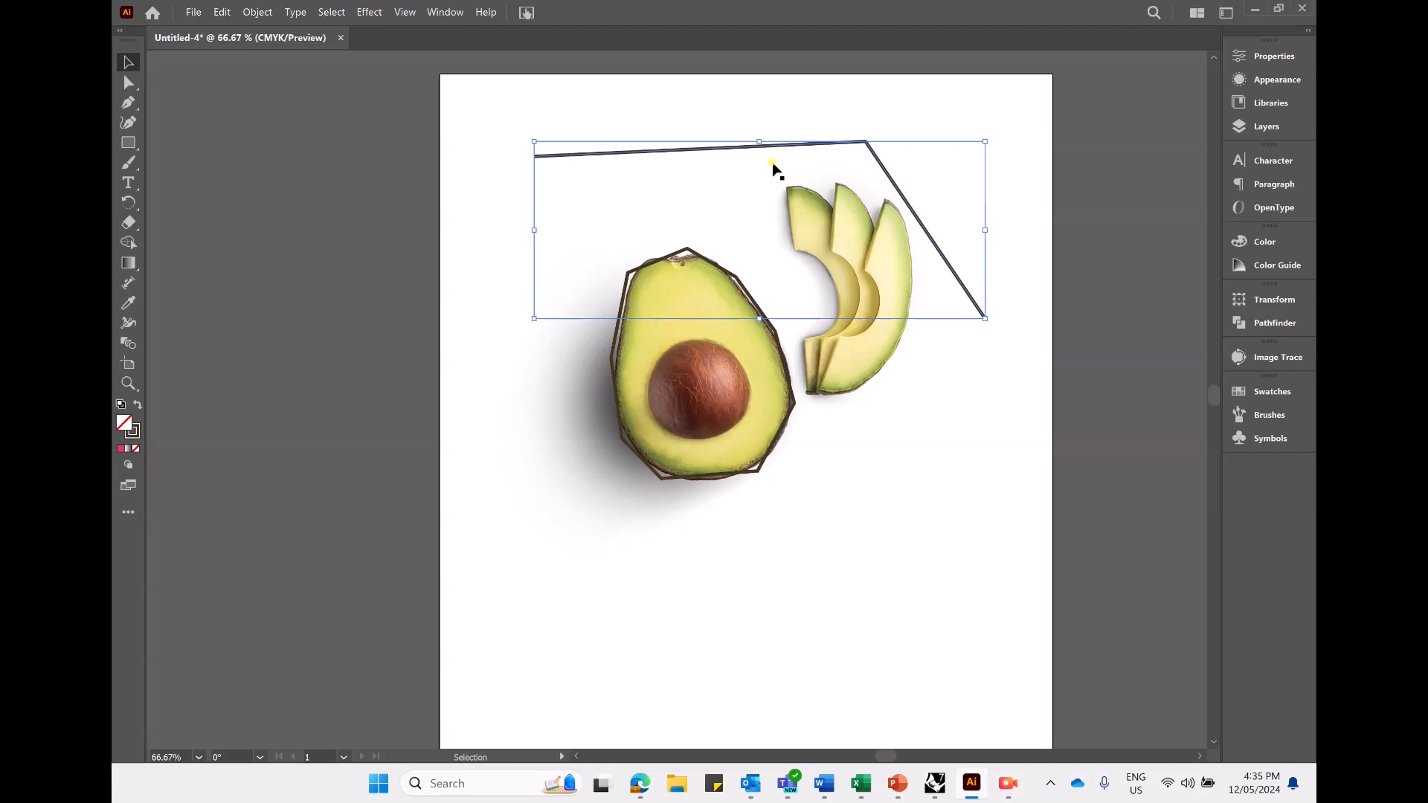
# Undo the move and the drawing of the open path above the avocado
pyautogui.hotkey('ctrl', 'z')
pyautogui.hotkey('ctrl', 'z')
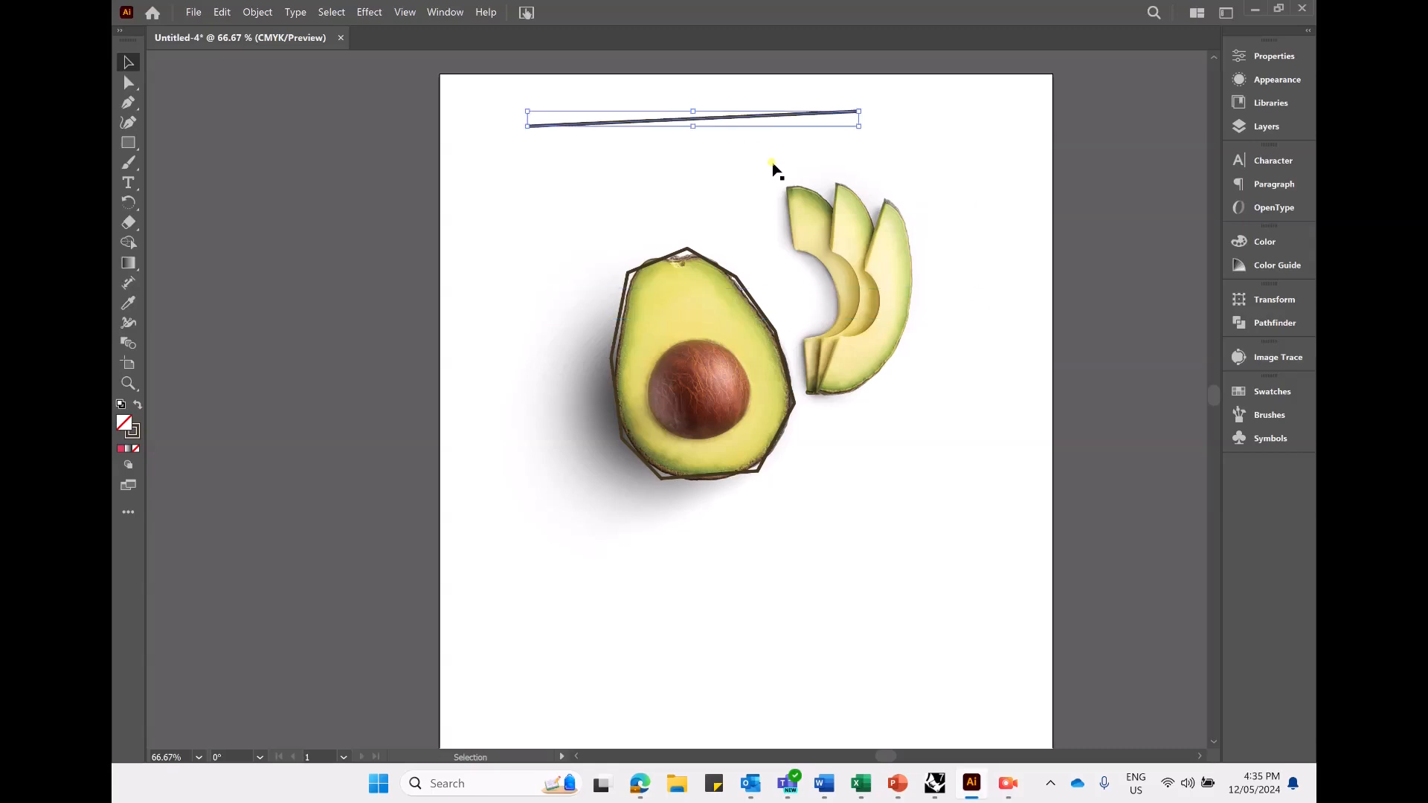
pyautogui.hotkey('ctrl', 'z')
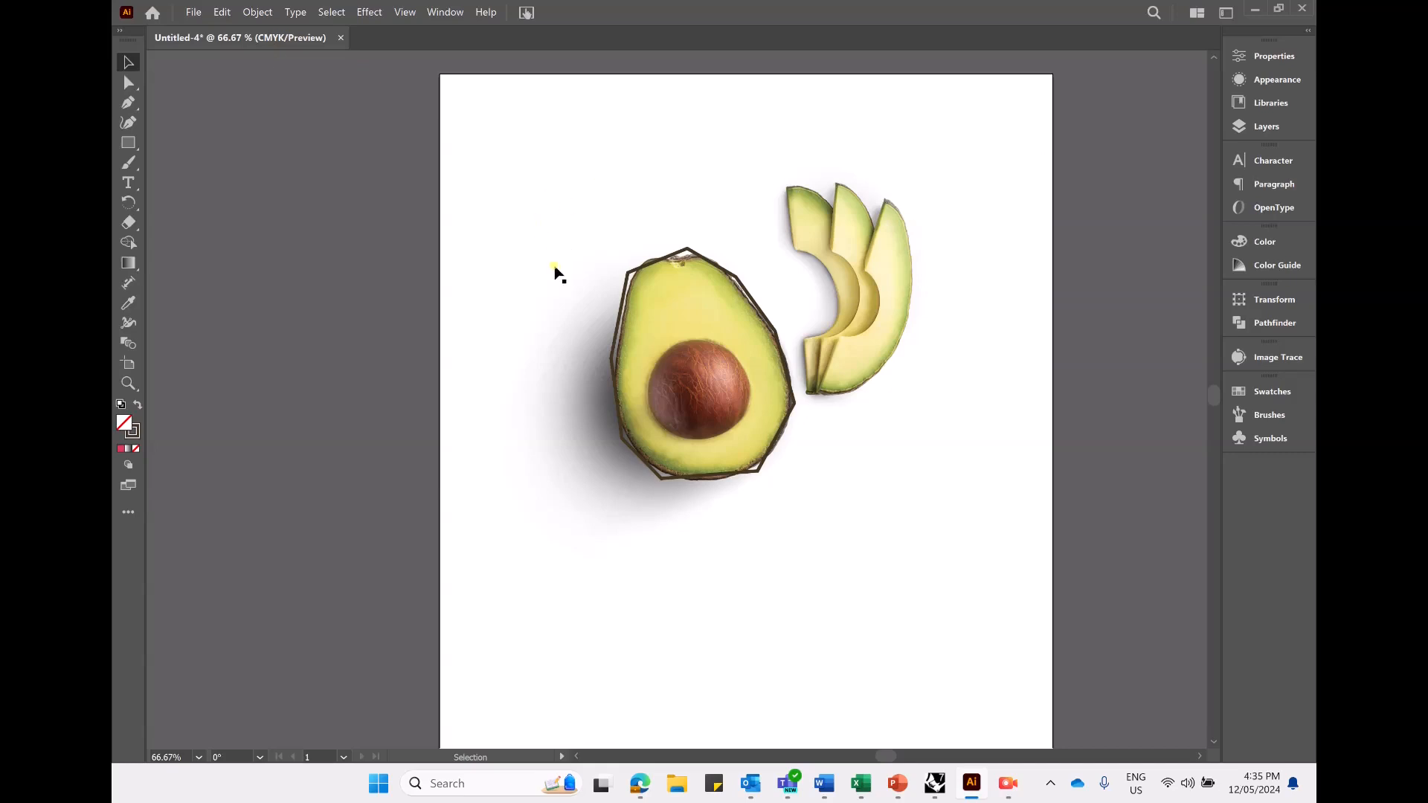
# Select the avocado outline, try enlarging it slightly from its upper-left corner, and undo the resize
pyautogui.click(688, 257)
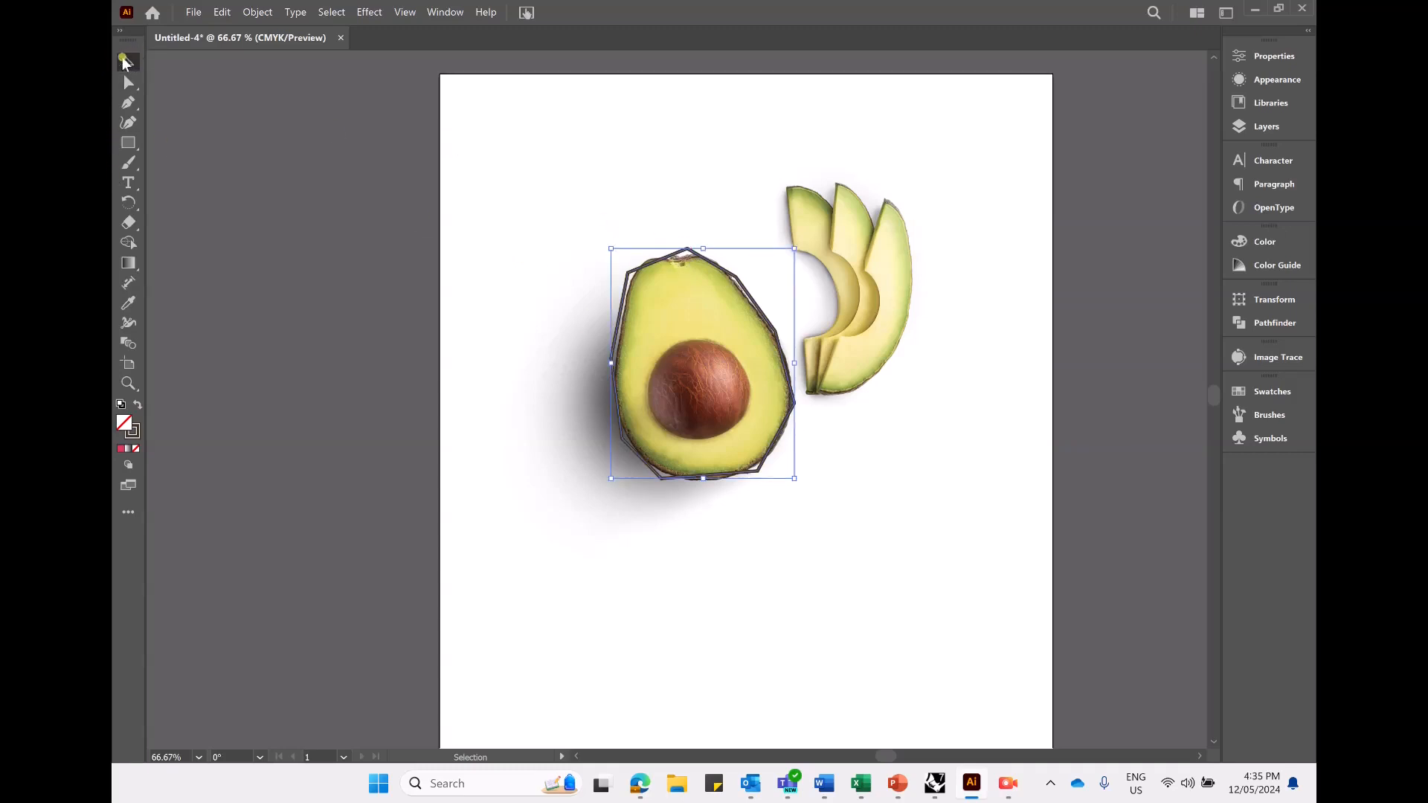
pyautogui.moveTo(611, 250); pyautogui.dragTo(604, 247)
pyautogui.hotkey('ctrl', 'z')
# Round all corners of the avocado outline with the Direct Selection tool so that it follows the fruit's shape
pyautogui.scroll(2, 656, 234)
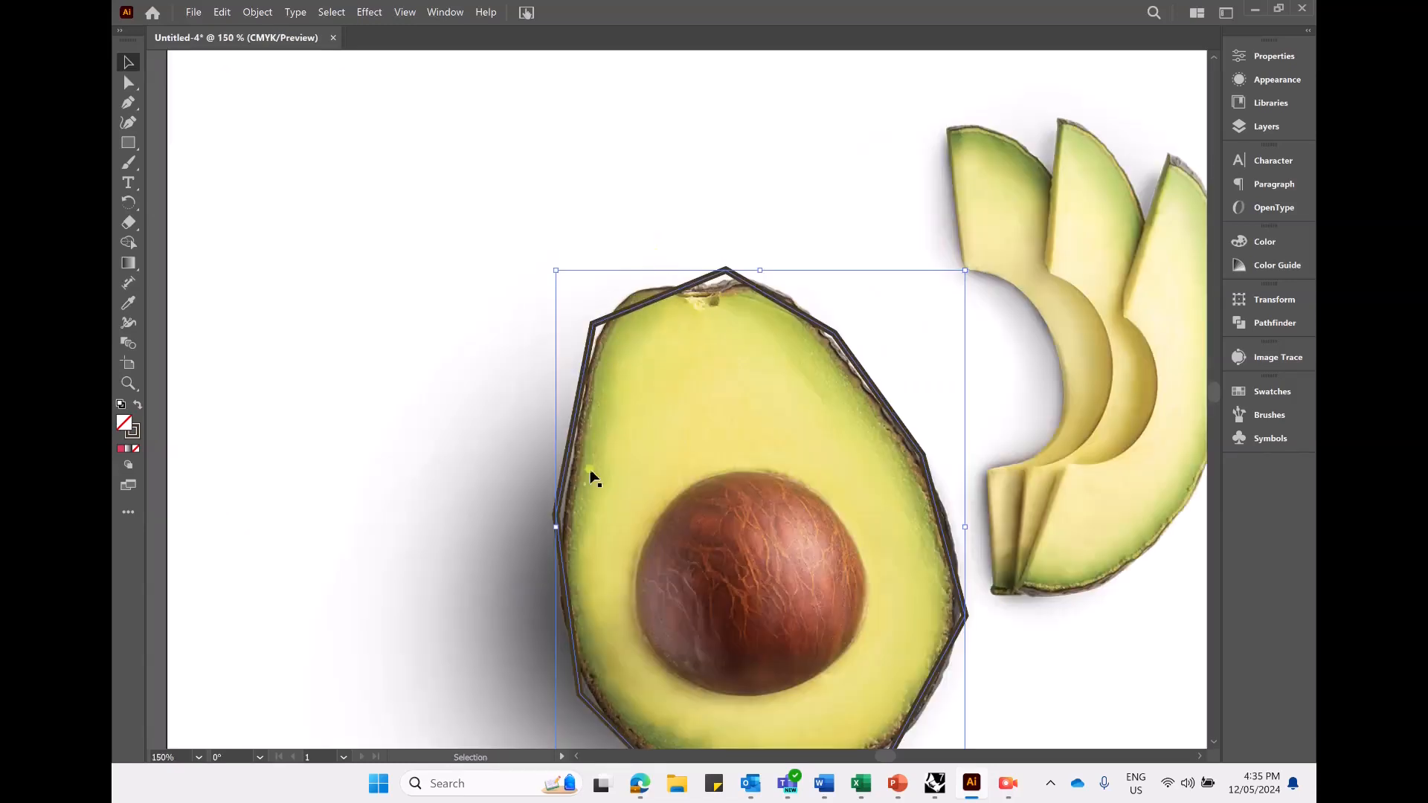
pyautogui.scroll(-1, 551, 478)
pyautogui.scroll(1, 541, 521)
pyautogui.click(130, 83)
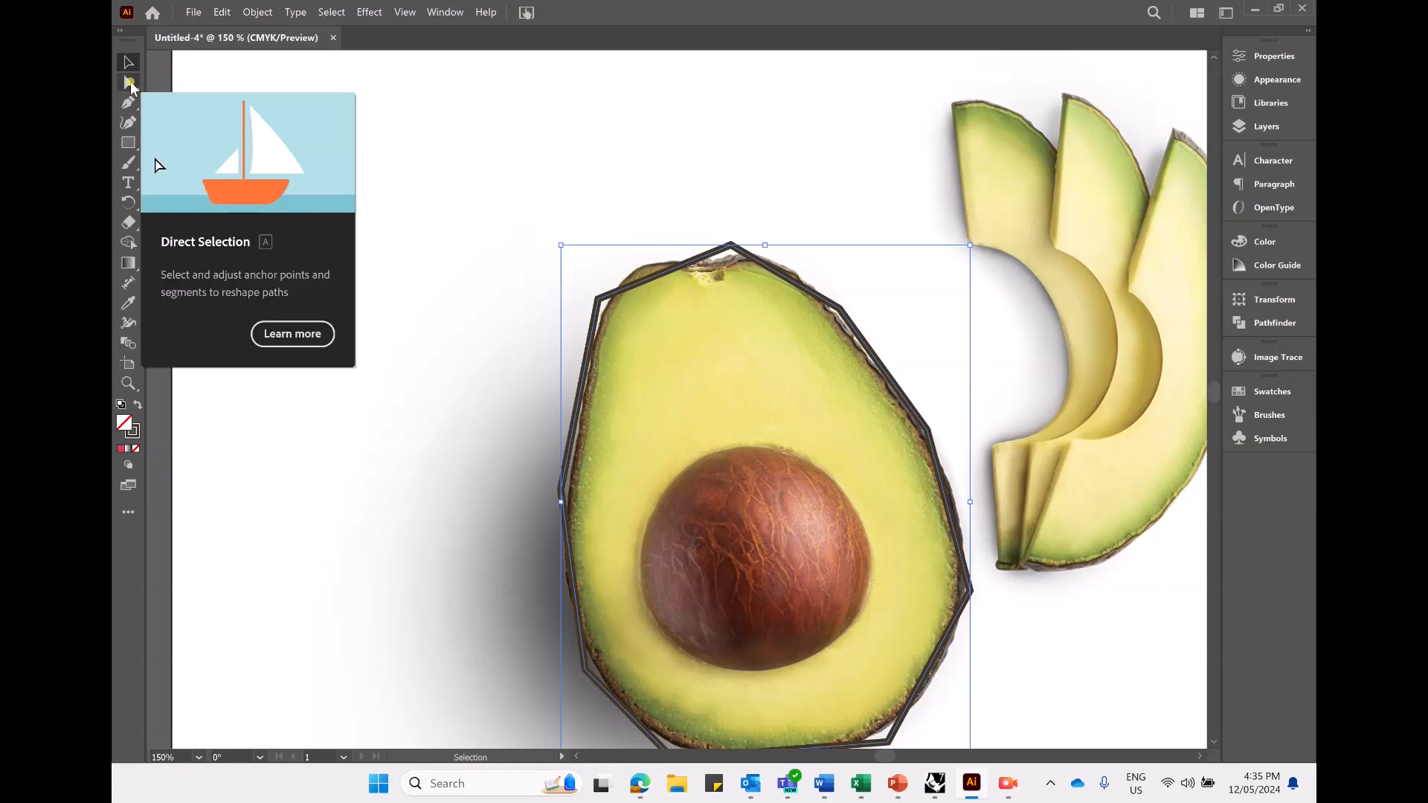
pyautogui.moveTo(579, 491); pyautogui.dragTo(444, 447)
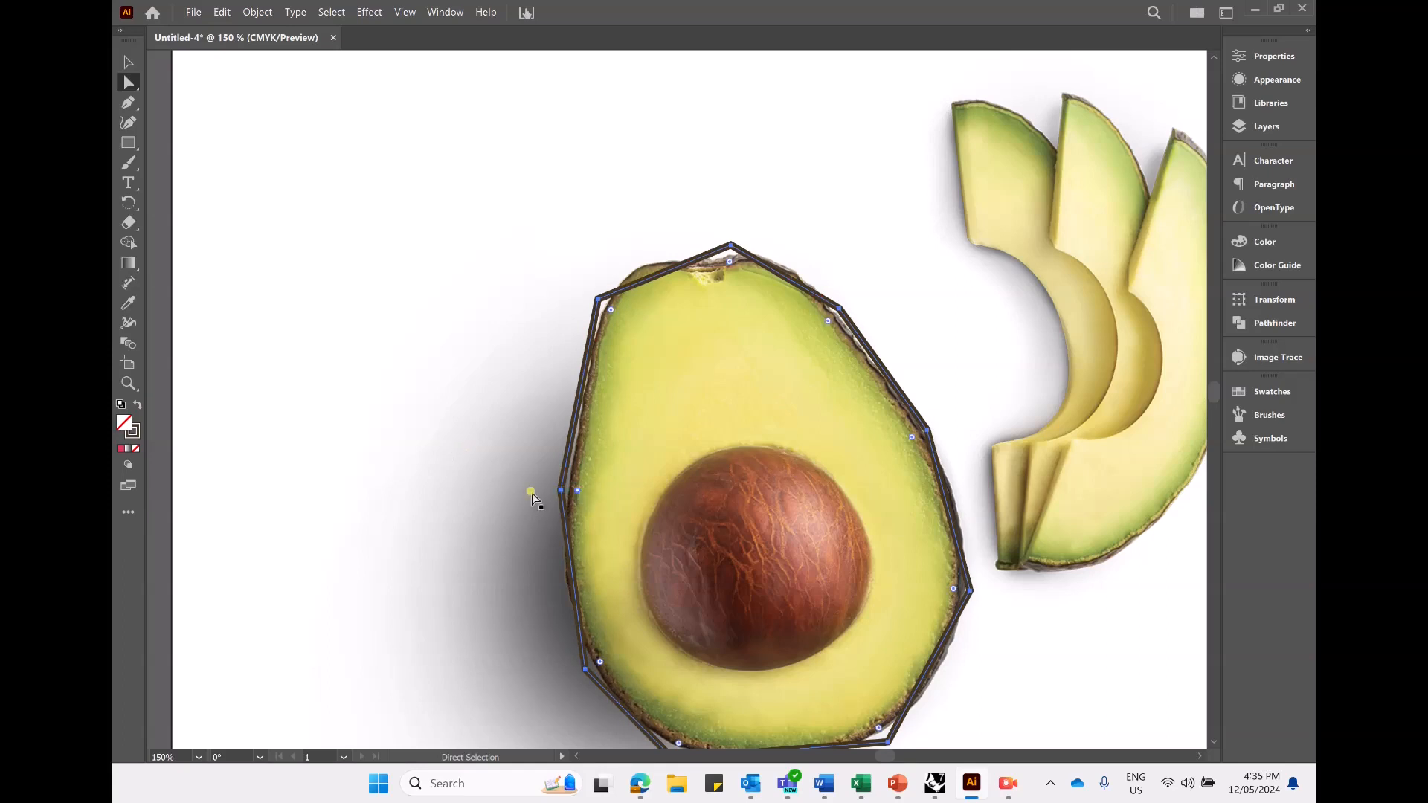
pyautogui.moveTo(603, 490); pyautogui.dragTo(835, 478)
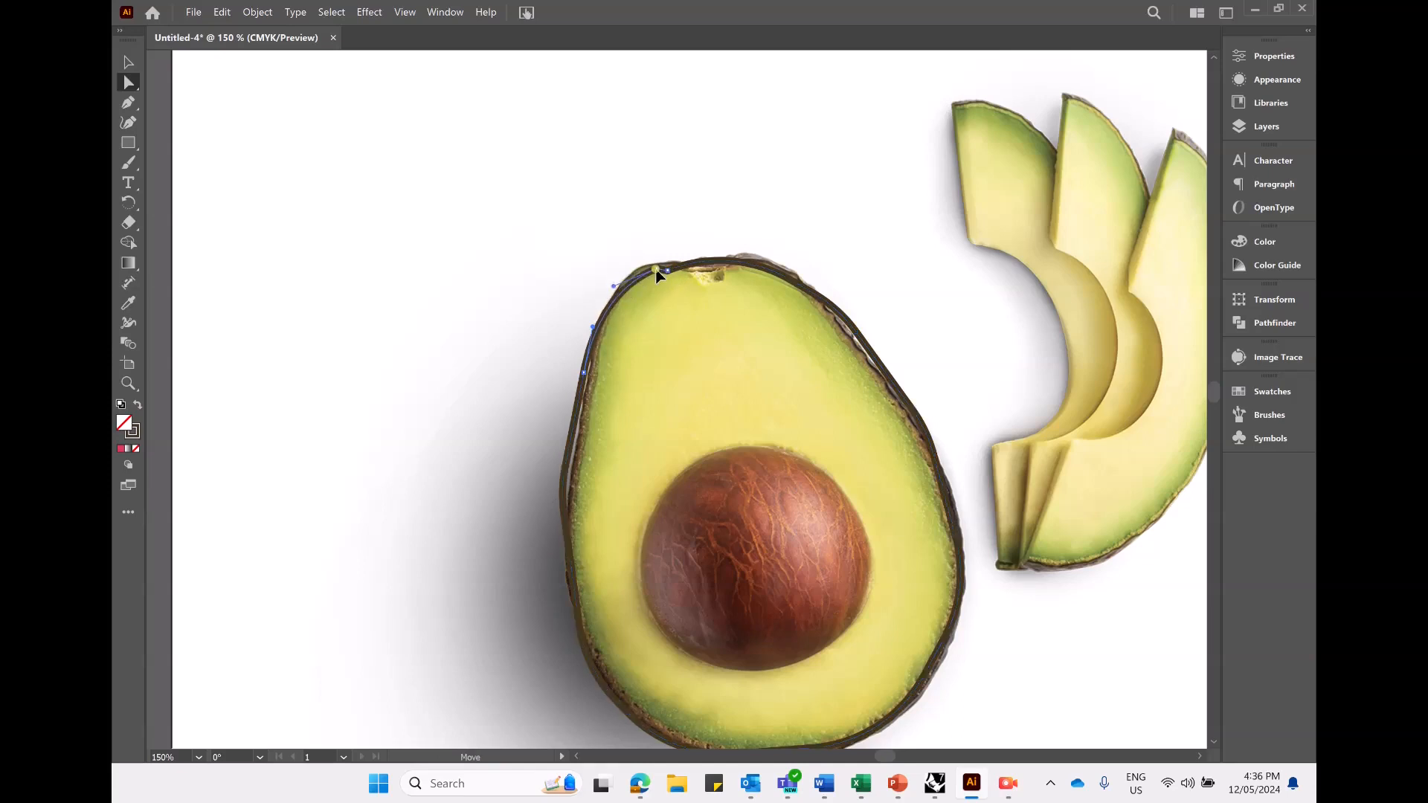
# Adjust the outline's anchor points and curve handles along the avocado's upper-left shoulder and beside its stem end
pyautogui.press('ctrl')
pyautogui.moveTo(624, 295); pyautogui.dragTo(615, 250)
pyautogui.click(684, 266)
pyautogui.click(128, 62)
pyautogui.click(128, 82)
pyautogui.moveTo(665, 271); pyautogui.dragTo(709, 257)
pyautogui.click(669, 271)
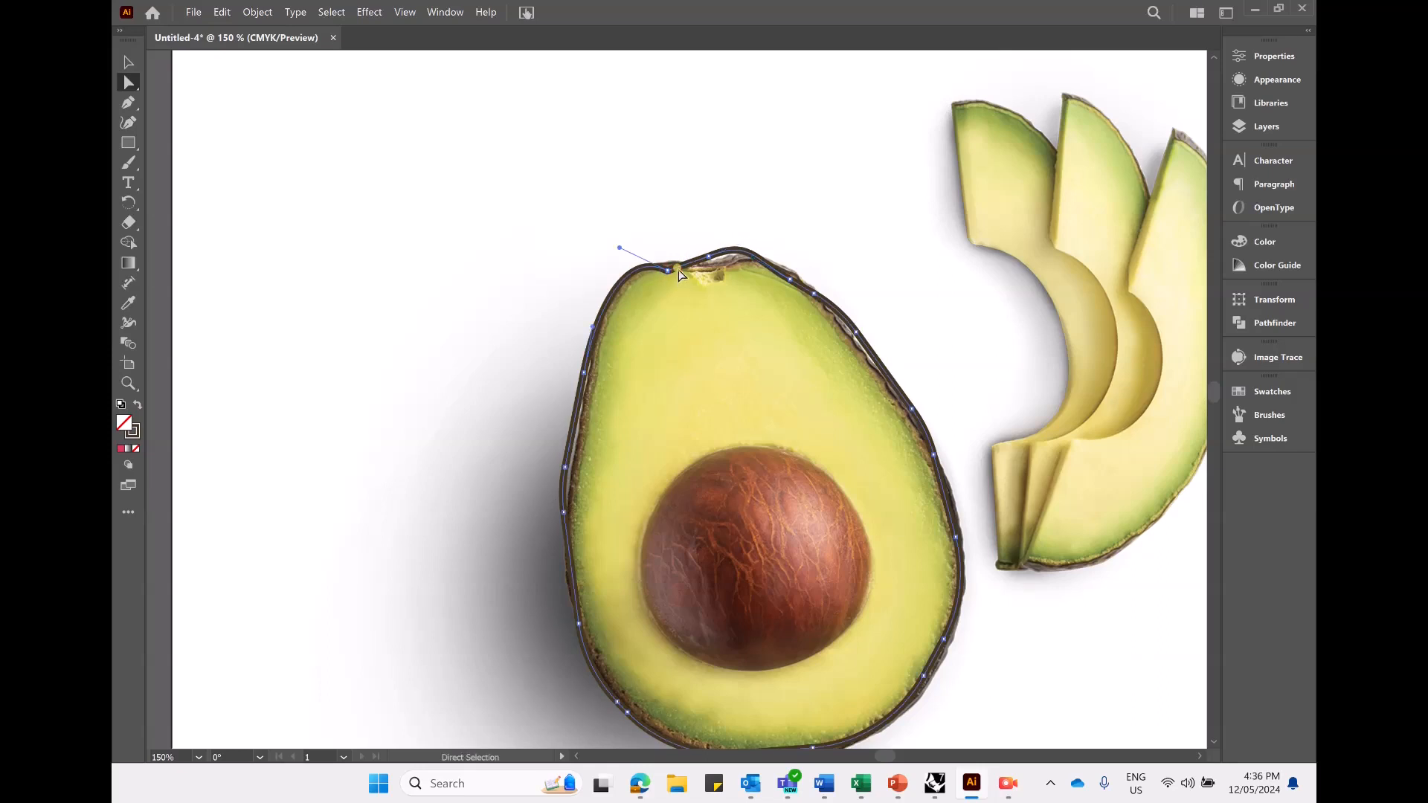
# Try deleting and moving the anchor point beside the avocado's stem end, undoing each attempt
pyautogui.press('Delete')
pyautogui.hotkey('ctrl', 'z')
pyautogui.hotkey('ctrl', 'z')
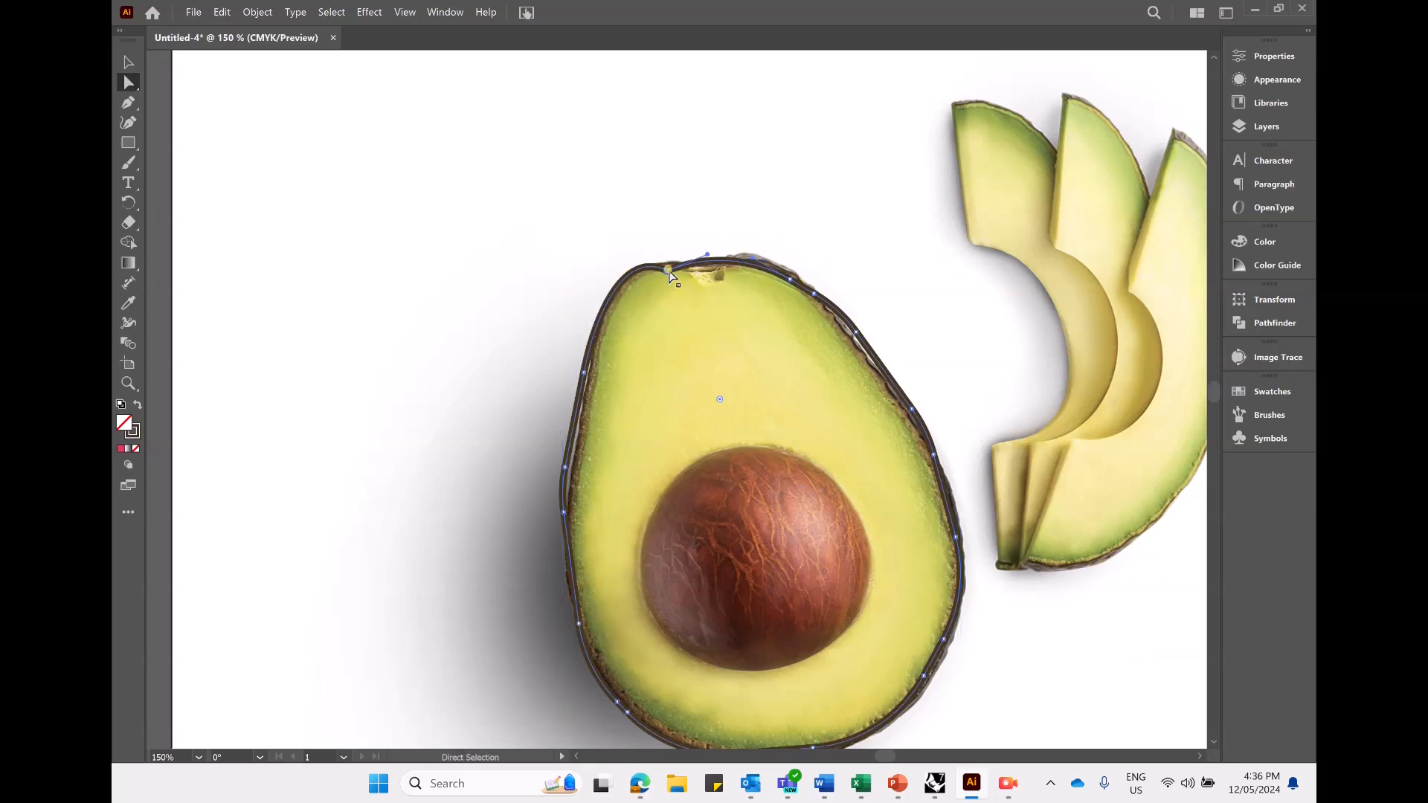
pyautogui.press('Delete')
pyautogui.hotkey('ctrl', 'z')
pyautogui.moveTo(669, 271); pyautogui.dragTo(640, 259)
pyautogui.hotkey('ctrl', 'z')
# Try redirecting the curve handle beside the stem end and deleting its anchor point, and undo the deletion
pyautogui.click(128, 62)
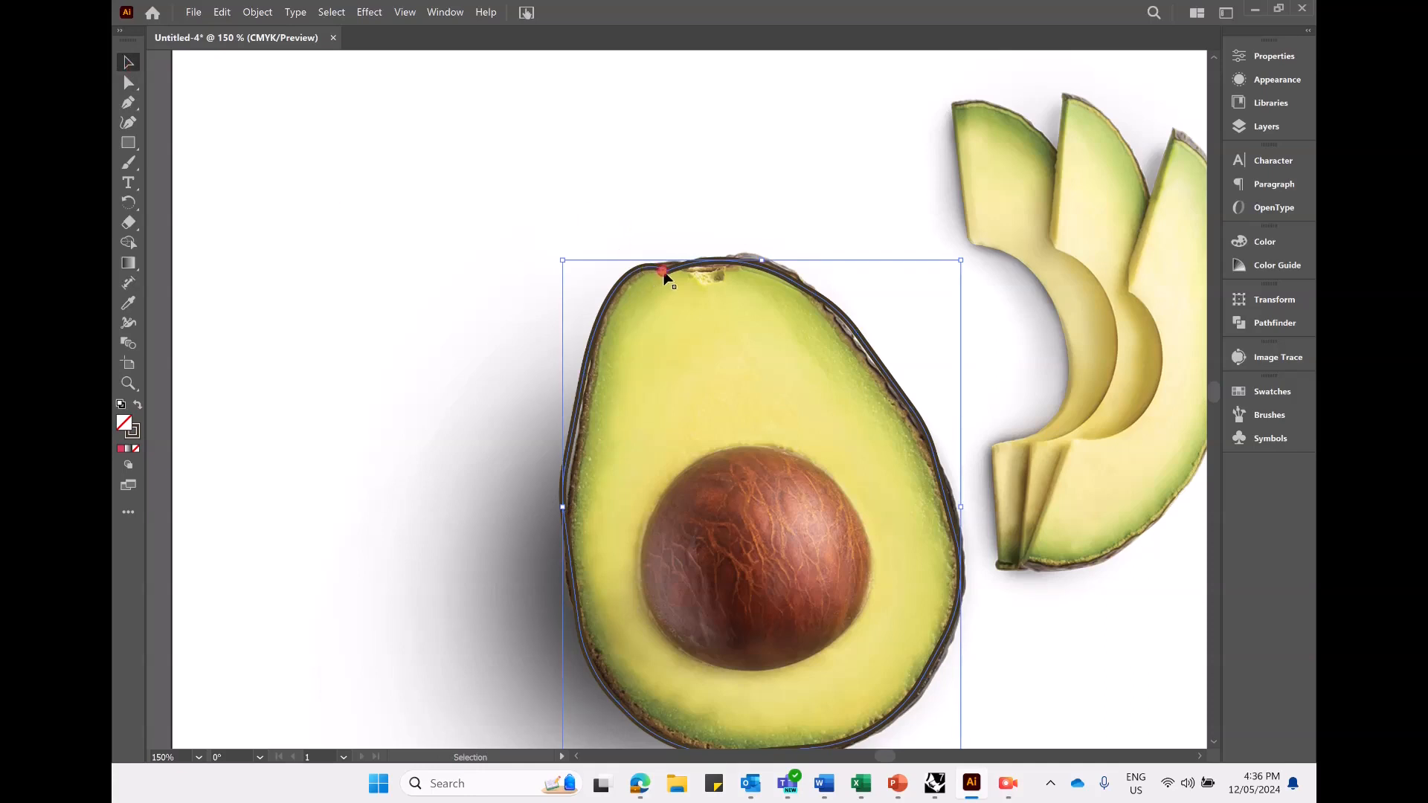
pyautogui.click(127, 82)
pyautogui.click(668, 270)
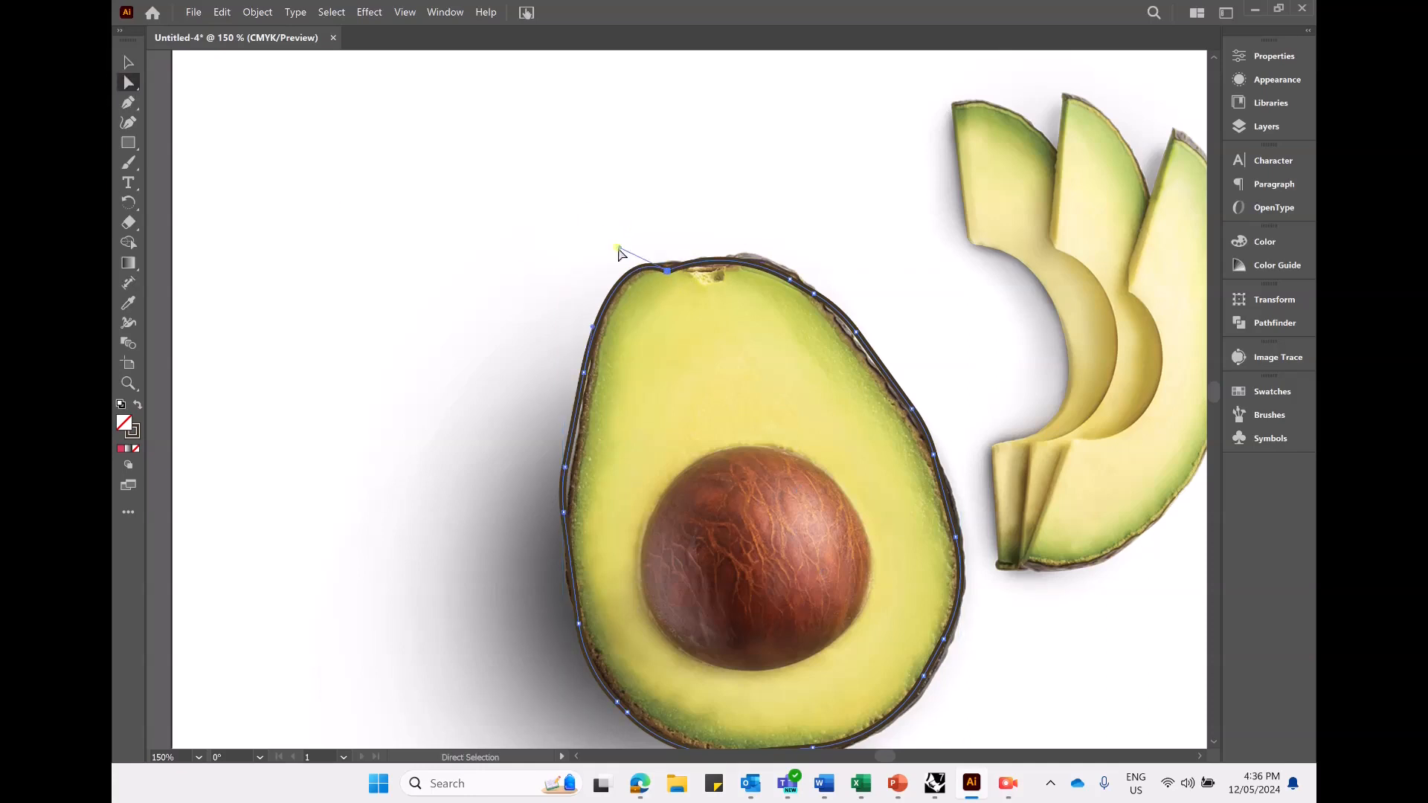
pyautogui.moveTo(618, 253); pyautogui.dragTo(711, 259)
pyautogui.click(667, 271)
pyautogui.click(667, 273)
pyautogui.press('Delete')
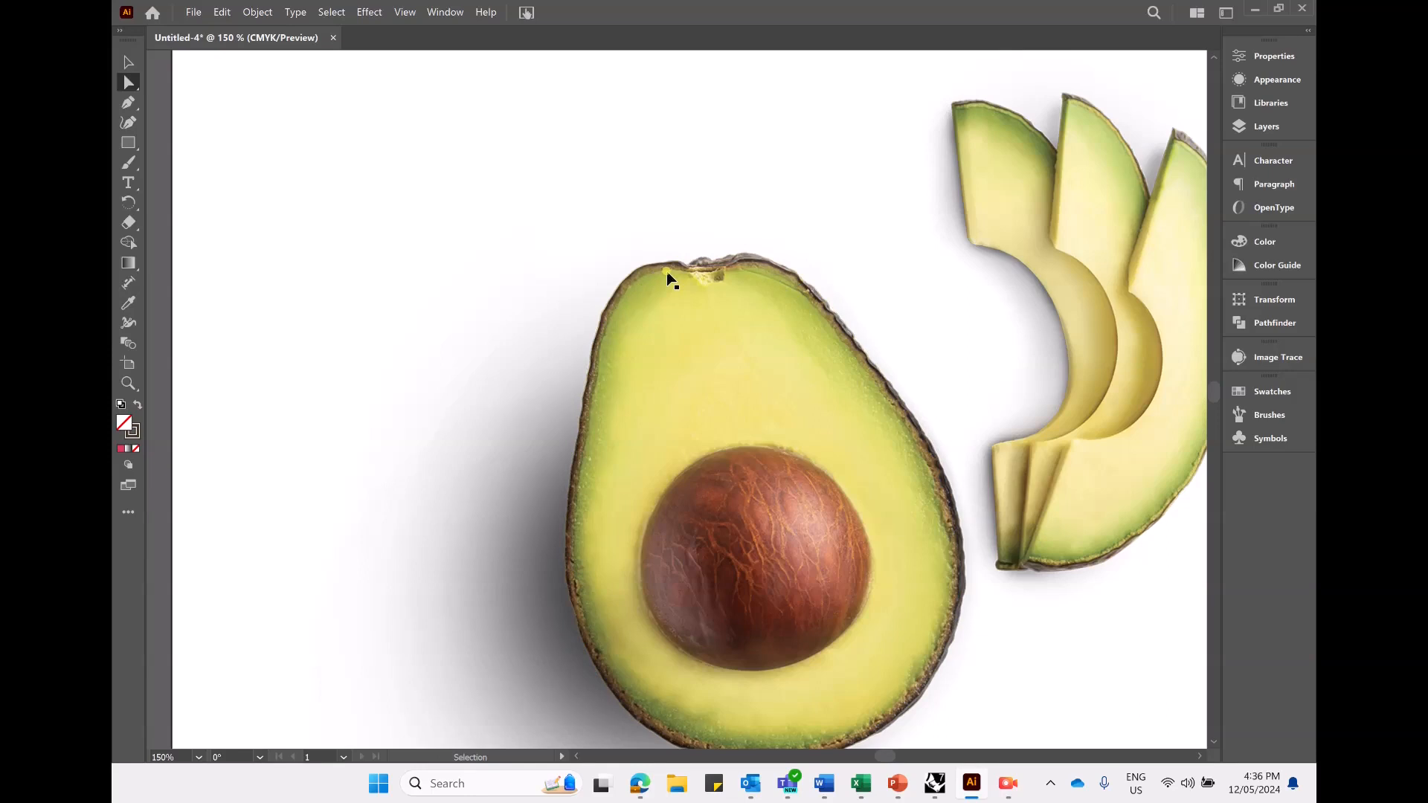
pyautogui.hotkey('ctrl', 'z')
pyautogui.click(668, 272)
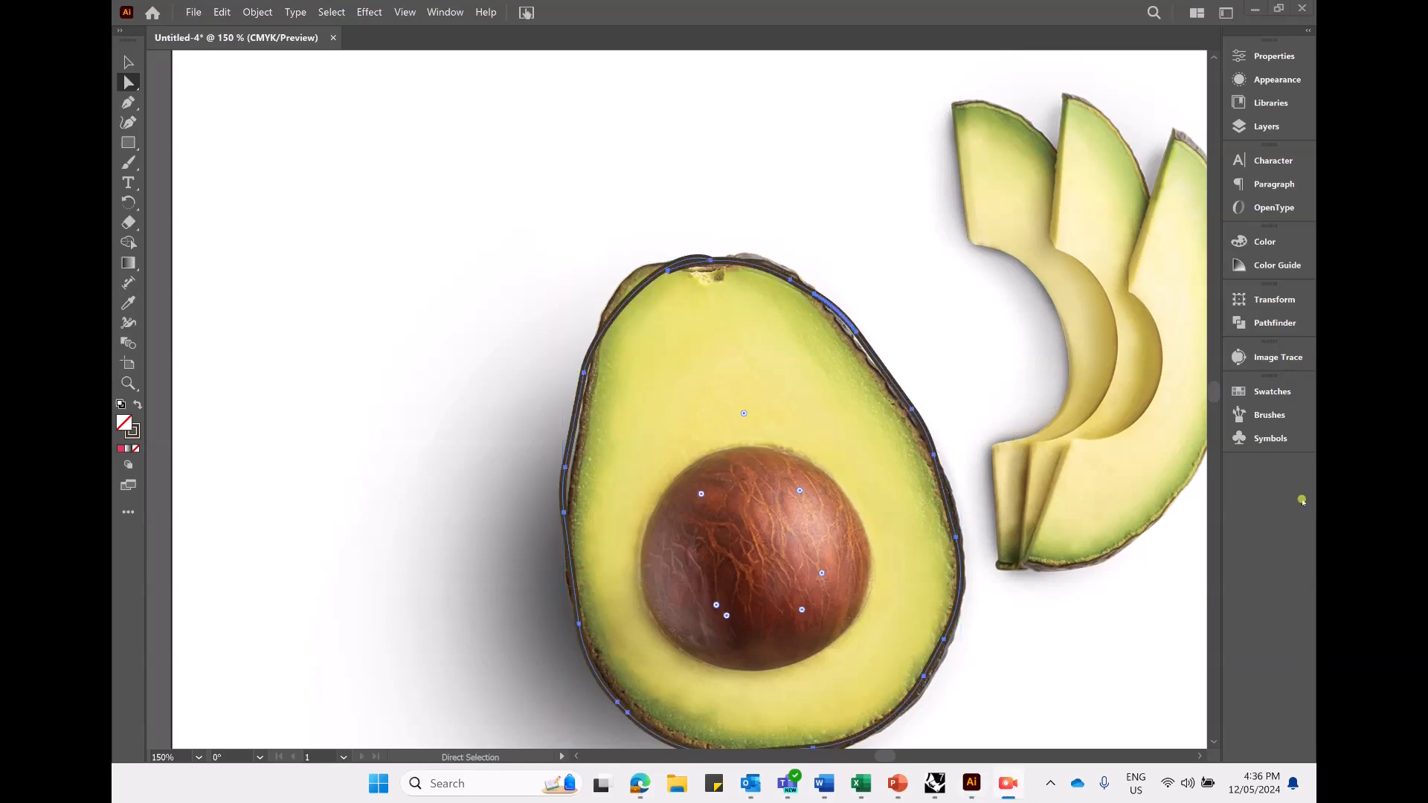
# Try removing and redrawing anchor points on the outline's upper-left shoulder with the Pen tool, and undo the changes
pyautogui.press('p')
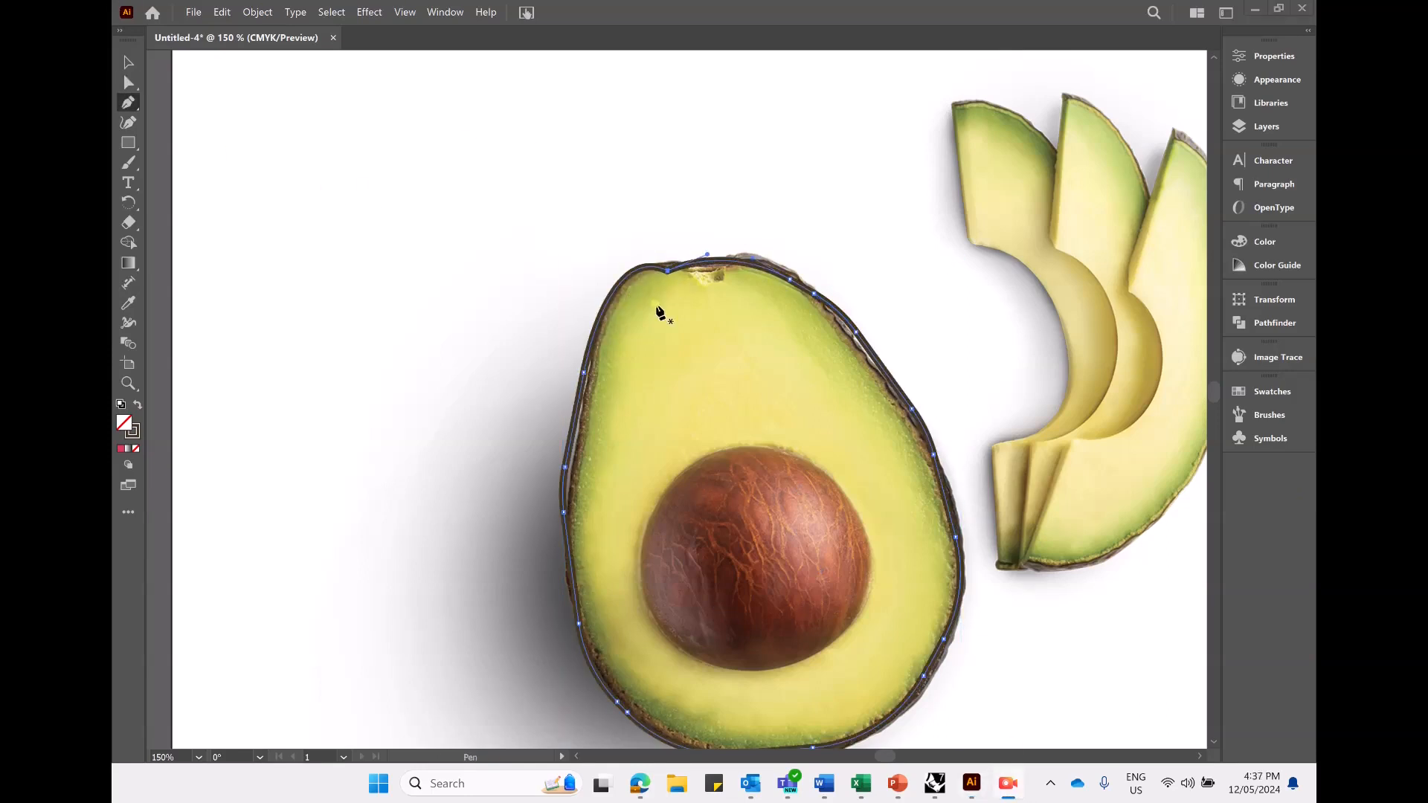
pyautogui.click(667, 272)
pyautogui.hotkey('ctrl', 'z')
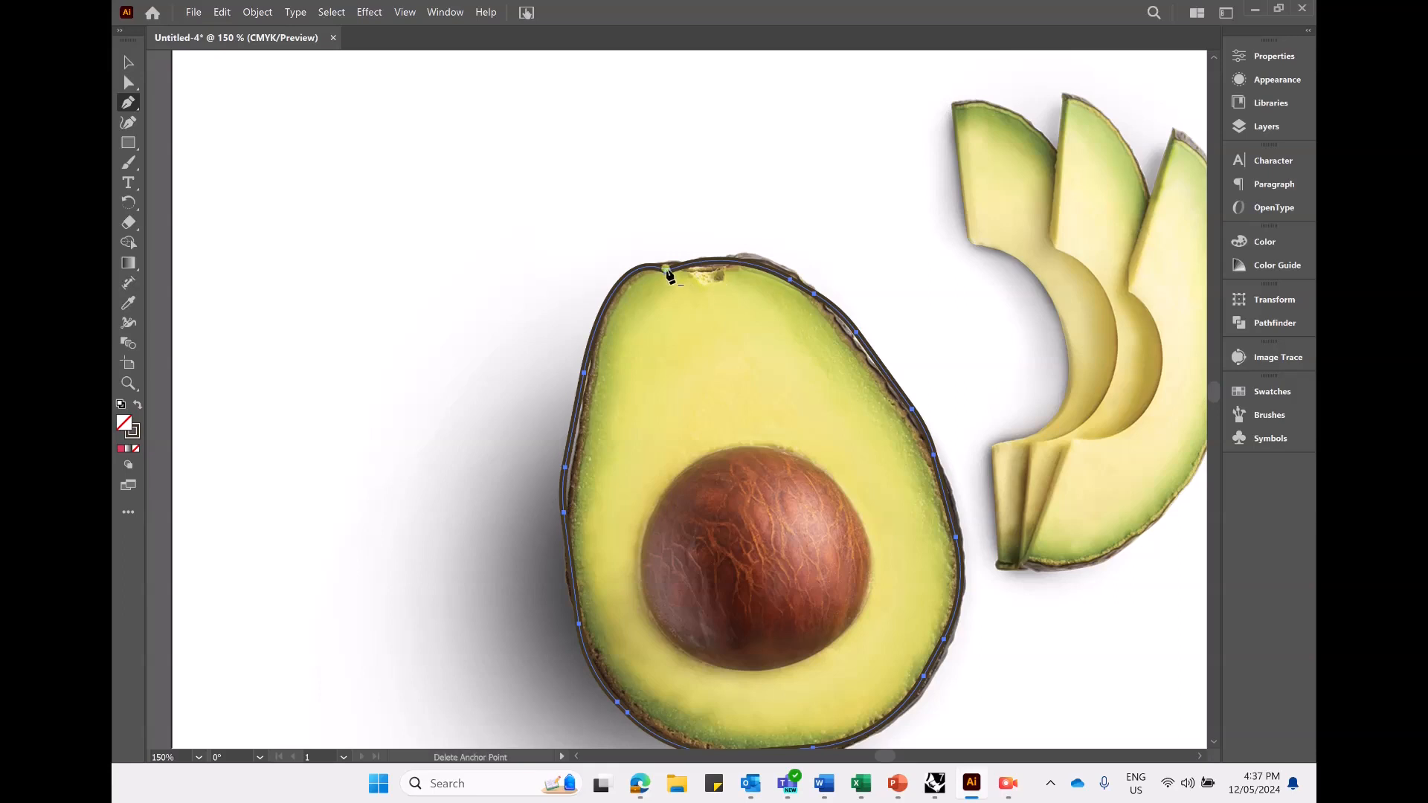
pyautogui.moveTo(677, 276); pyautogui.dragTo(601, 263)
pyautogui.click(591, 326)
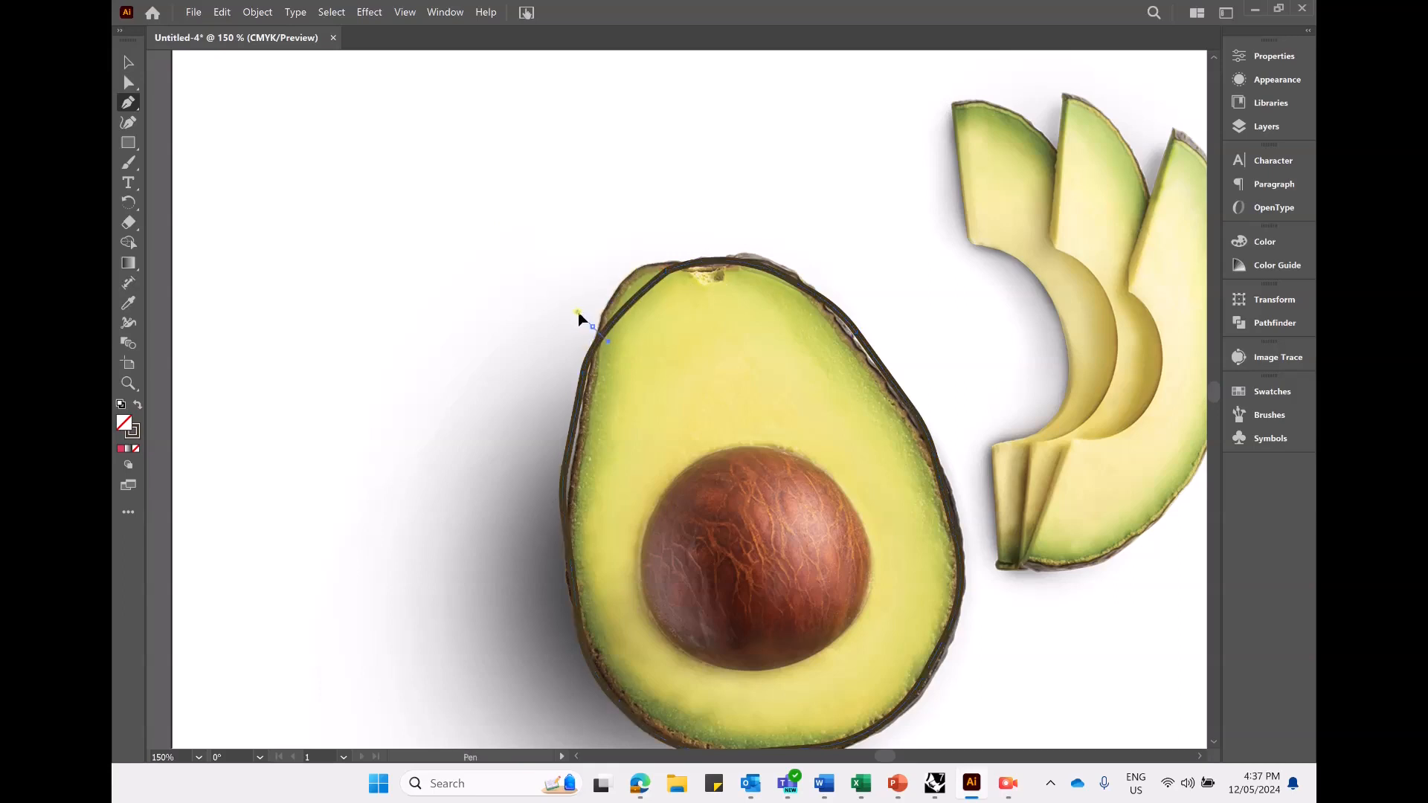
pyautogui.hotkey('ctrl', 'z')
# Reshape the outline's upper-left shoulder and stem end by pulling their curve handles upward, undoing a trial deletion of the top point
pyautogui.press('a')
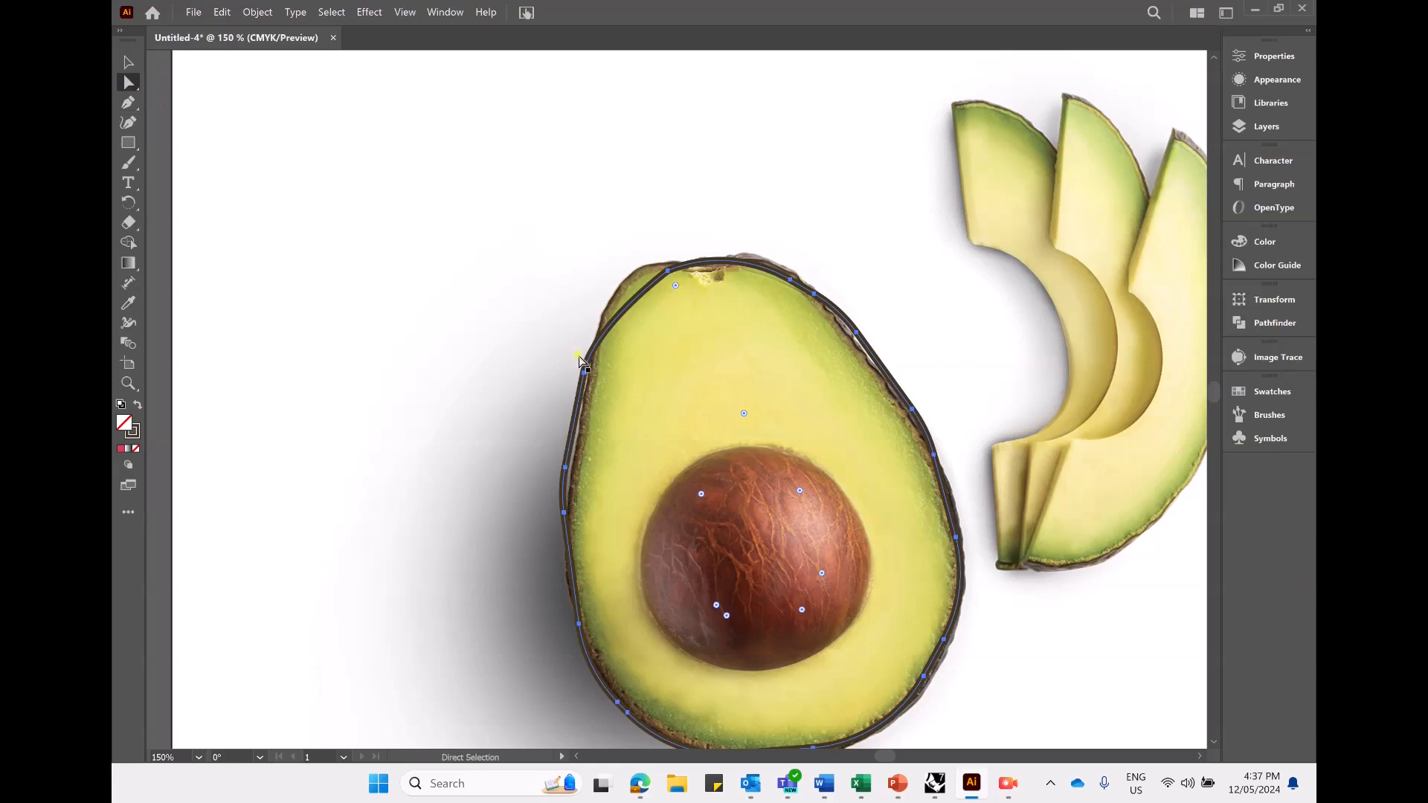
pyautogui.moveTo(590, 317); pyautogui.dragTo(617, 235)
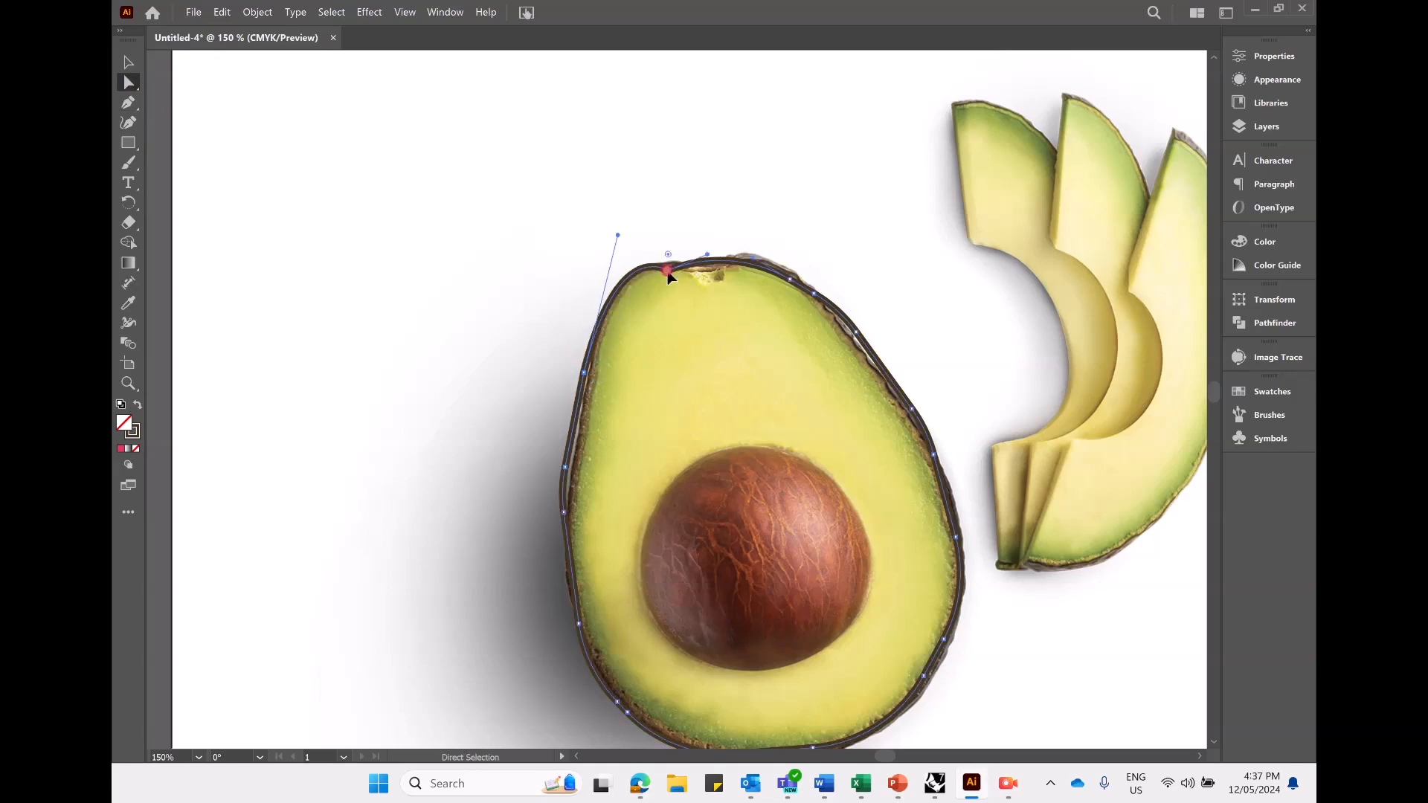
pyautogui.press('Delete')
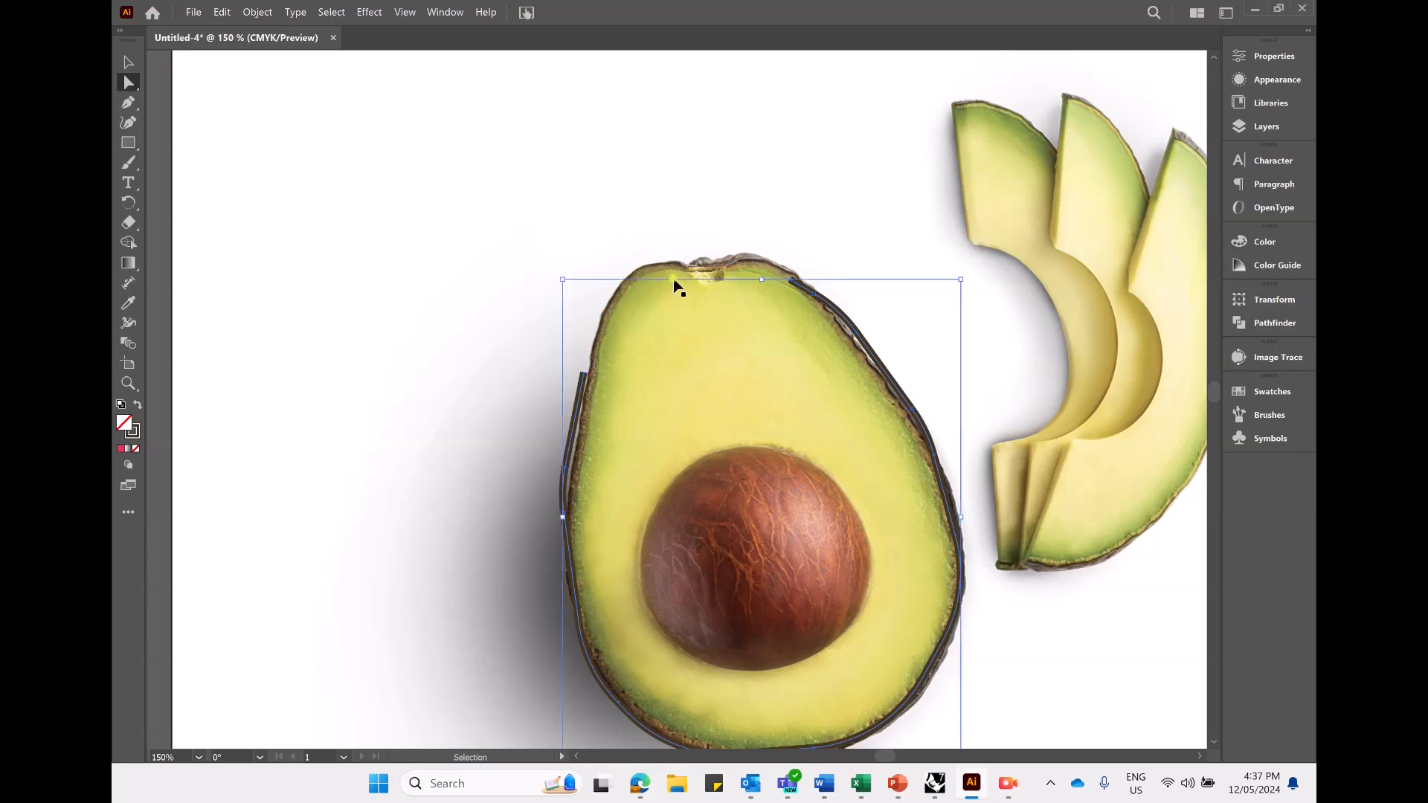
pyautogui.hotkey('ctrl', 'z')
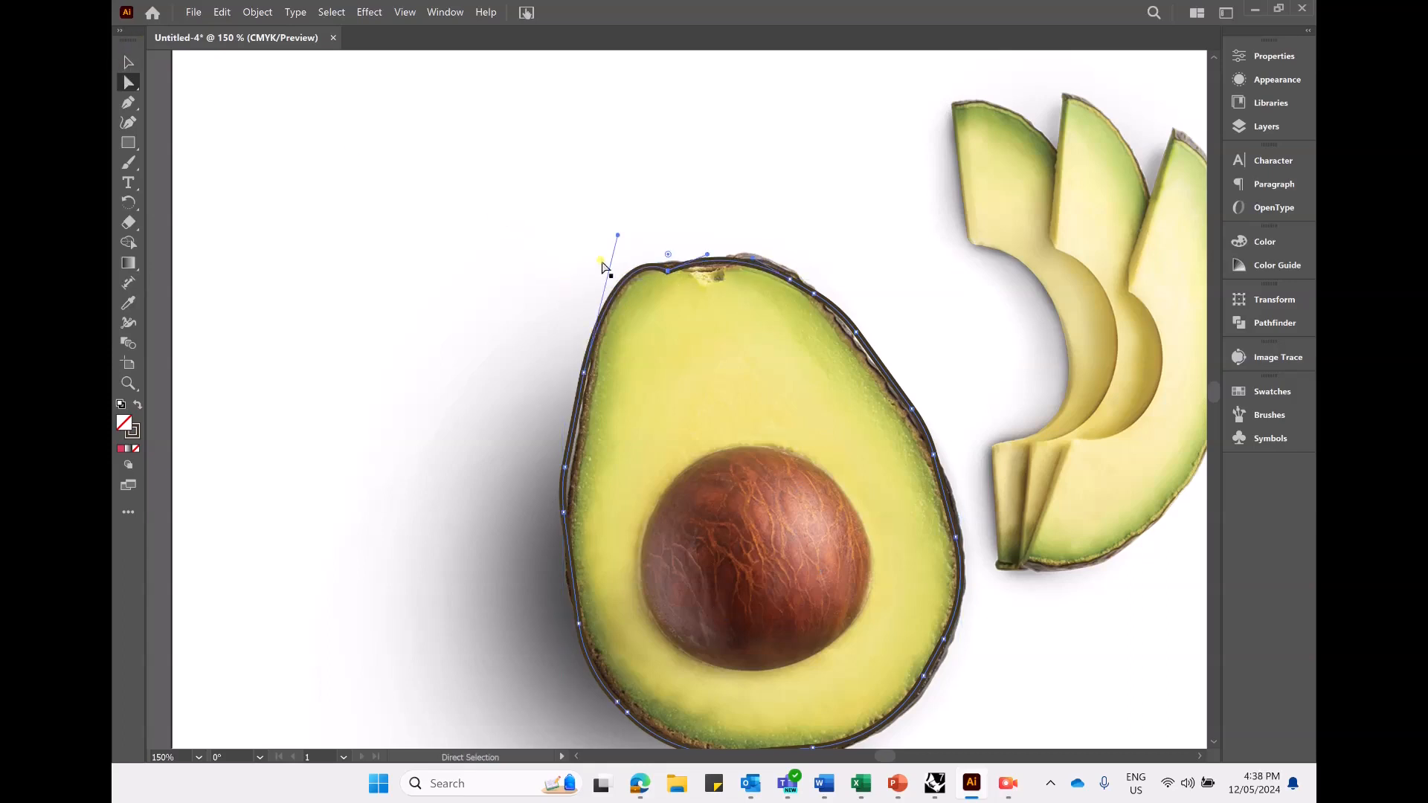
pyautogui.moveTo(669, 272); pyautogui.dragTo(679, 99)
# Delete the outline segments along the avocado's upper-right side and return to the Selection tool
pyautogui.click(818, 302)
pyautogui.press('Delete')
pyautogui.click(935, 457)
pyautogui.press('Delete')
pyautogui.click(881, 366)
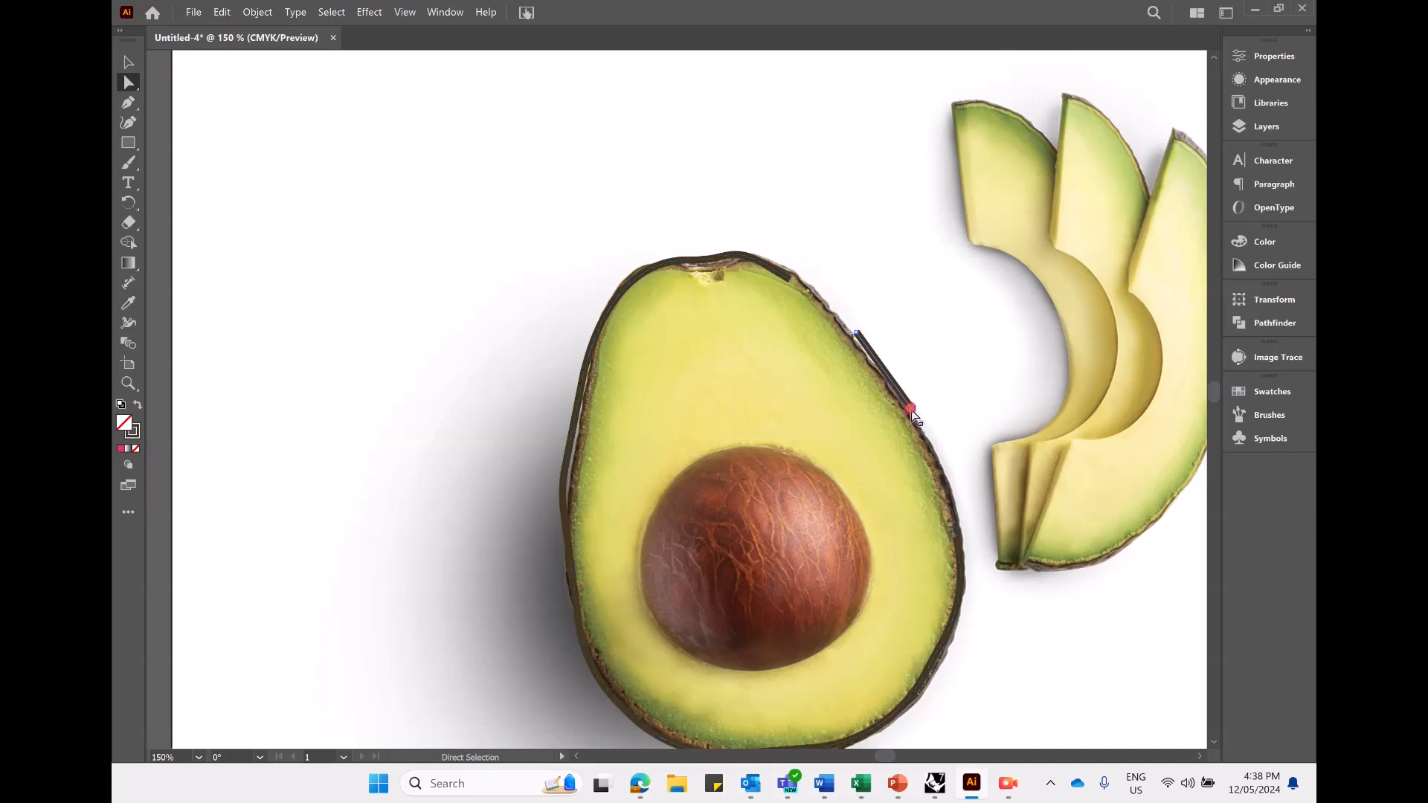
pyautogui.press('Delete')
pyautogui.press('v')
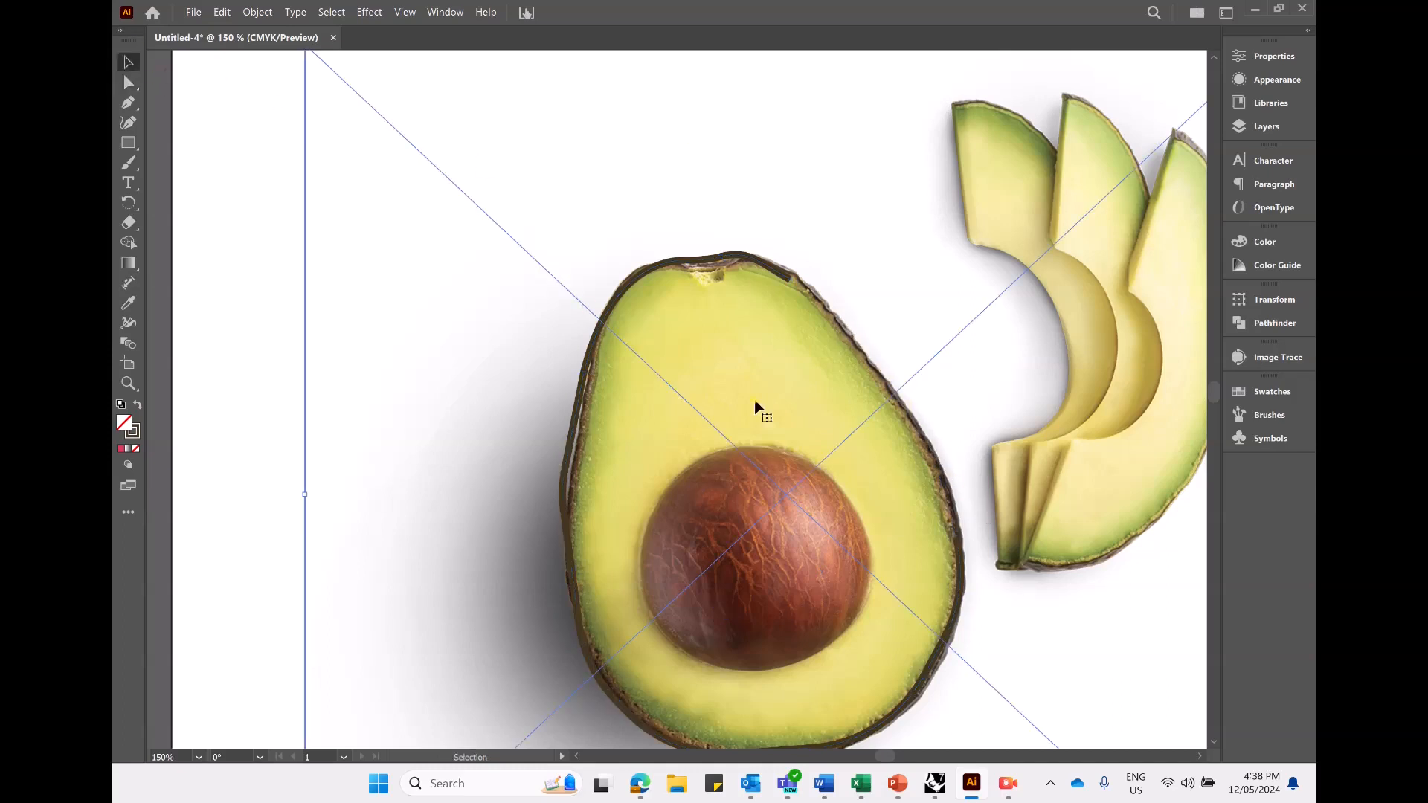
# Close the gap along the avocado's upper-right side by joining the outline's two open ends with a straight Pen segment
pyautogui.click(767, 269)
pyautogui.press('p')
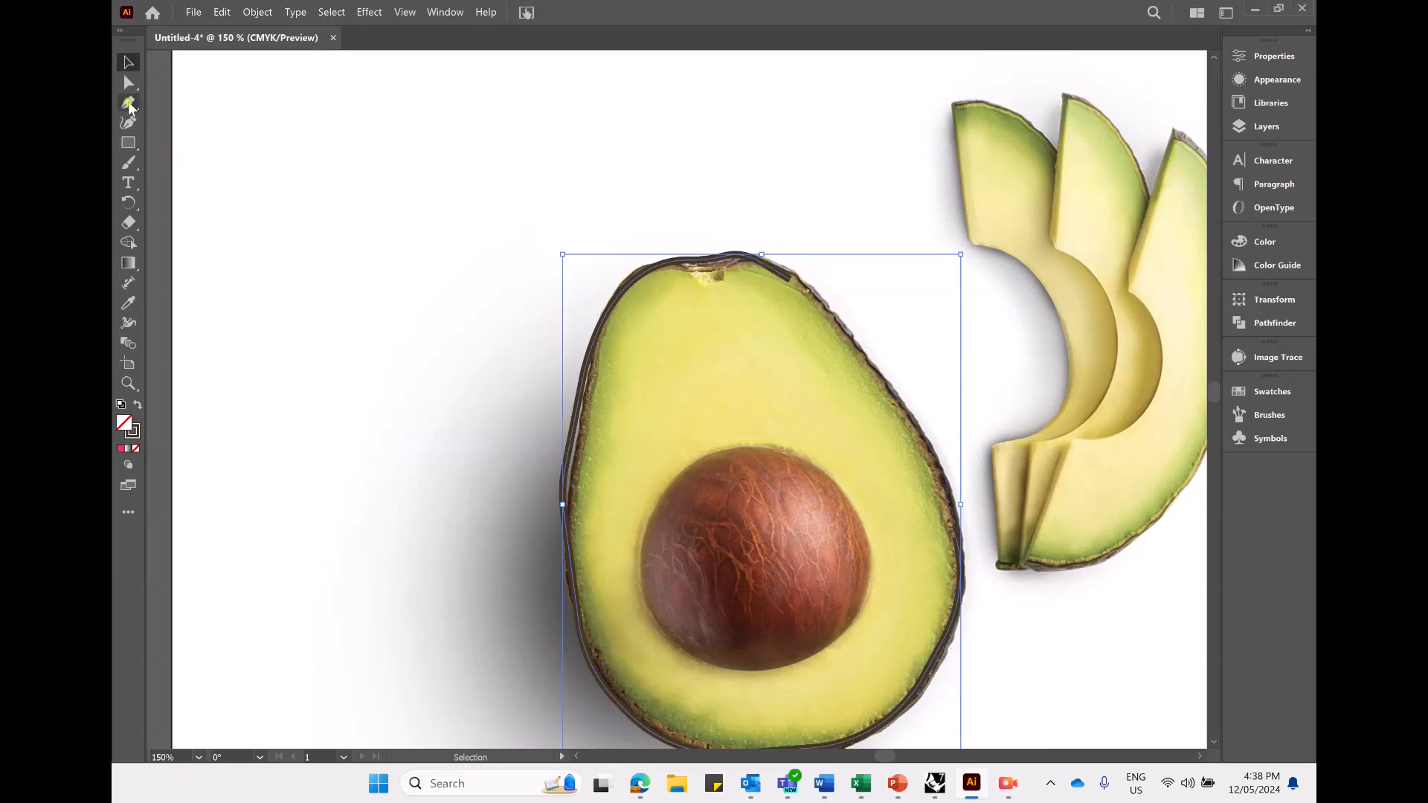
pyautogui.click(790, 279)
pyautogui.click(956, 535)
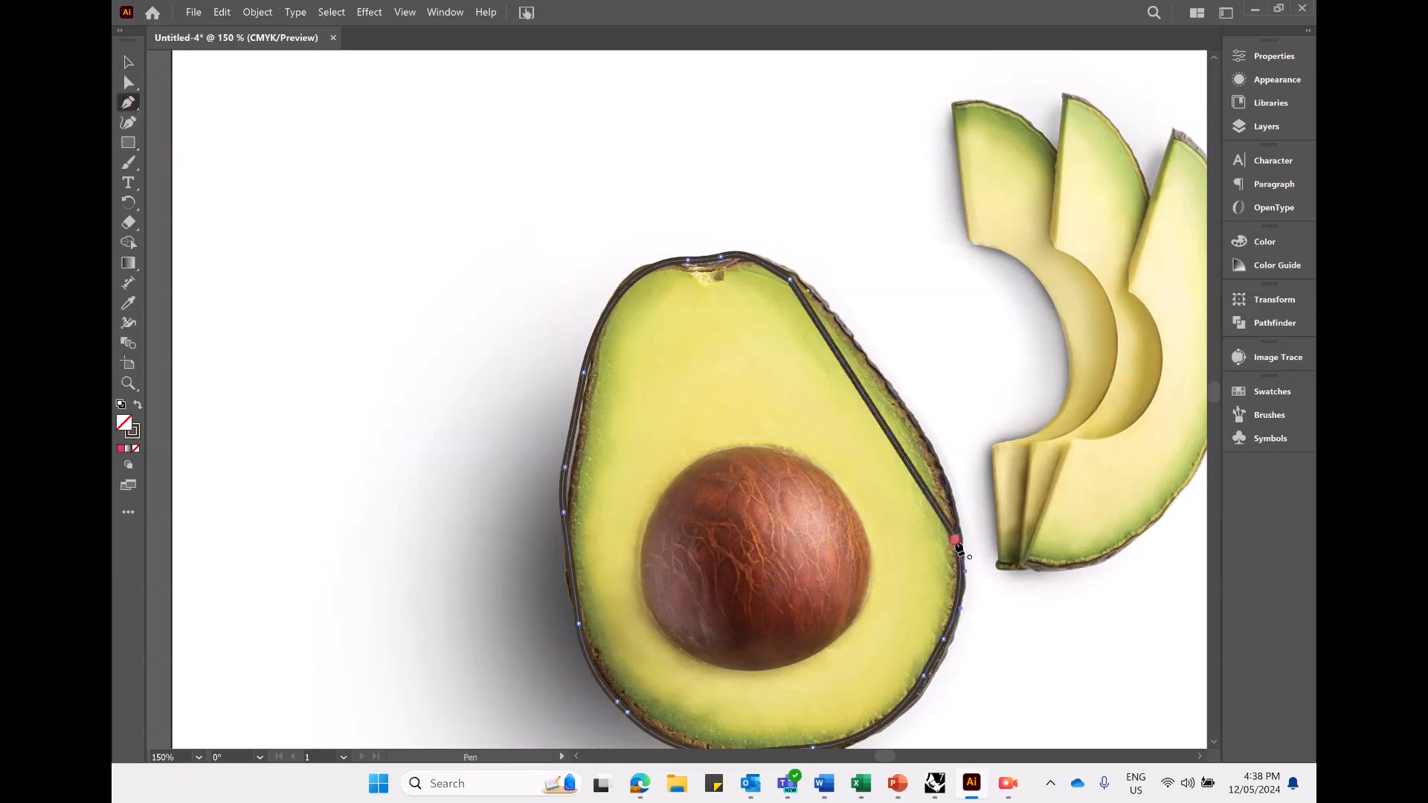
# Bend the new straight segment outward so it follows the avocado's upper-right edge
pyautogui.press('a')
pyautogui.press('ctrl')
pyautogui.press('ctrl')
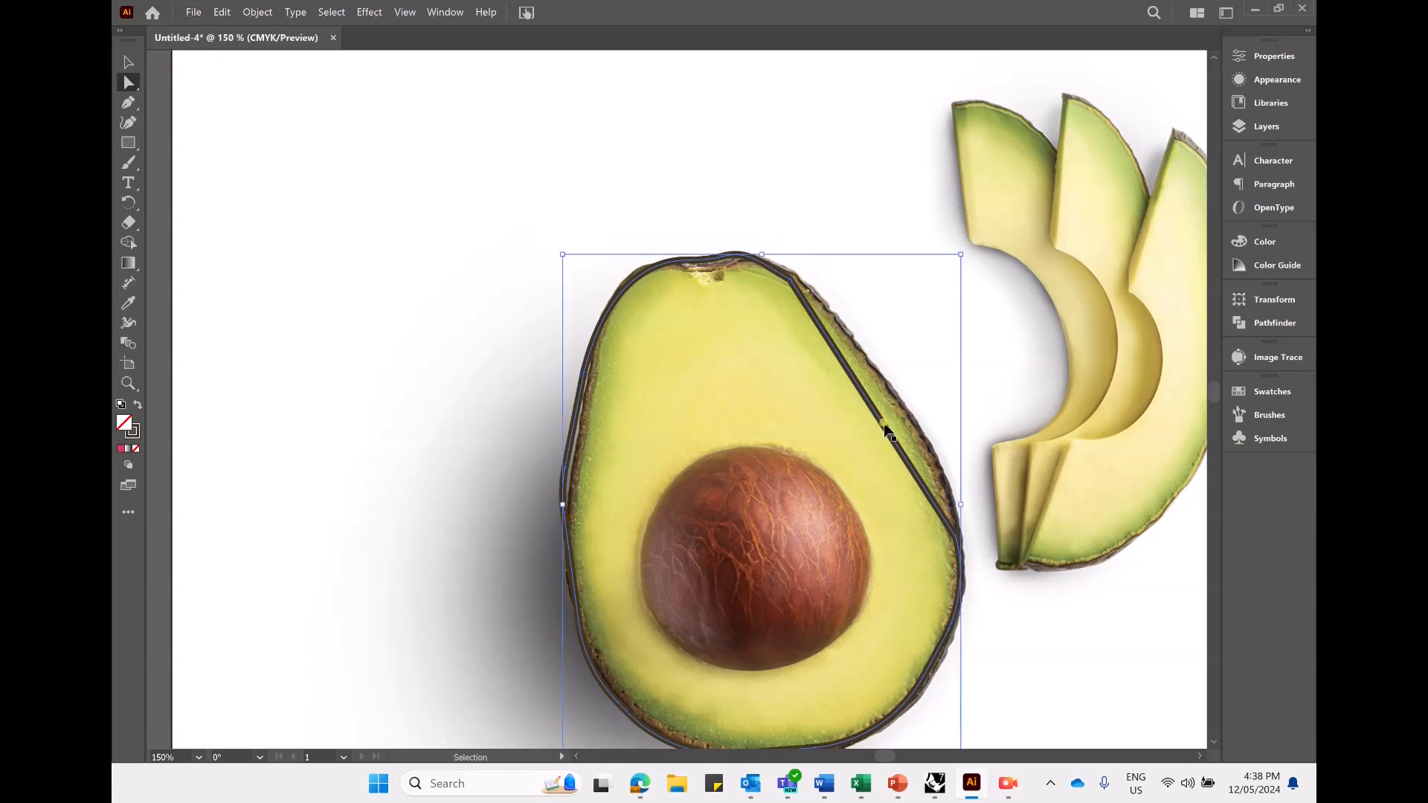
pyautogui.click(126, 63)
pyautogui.click(127, 102)
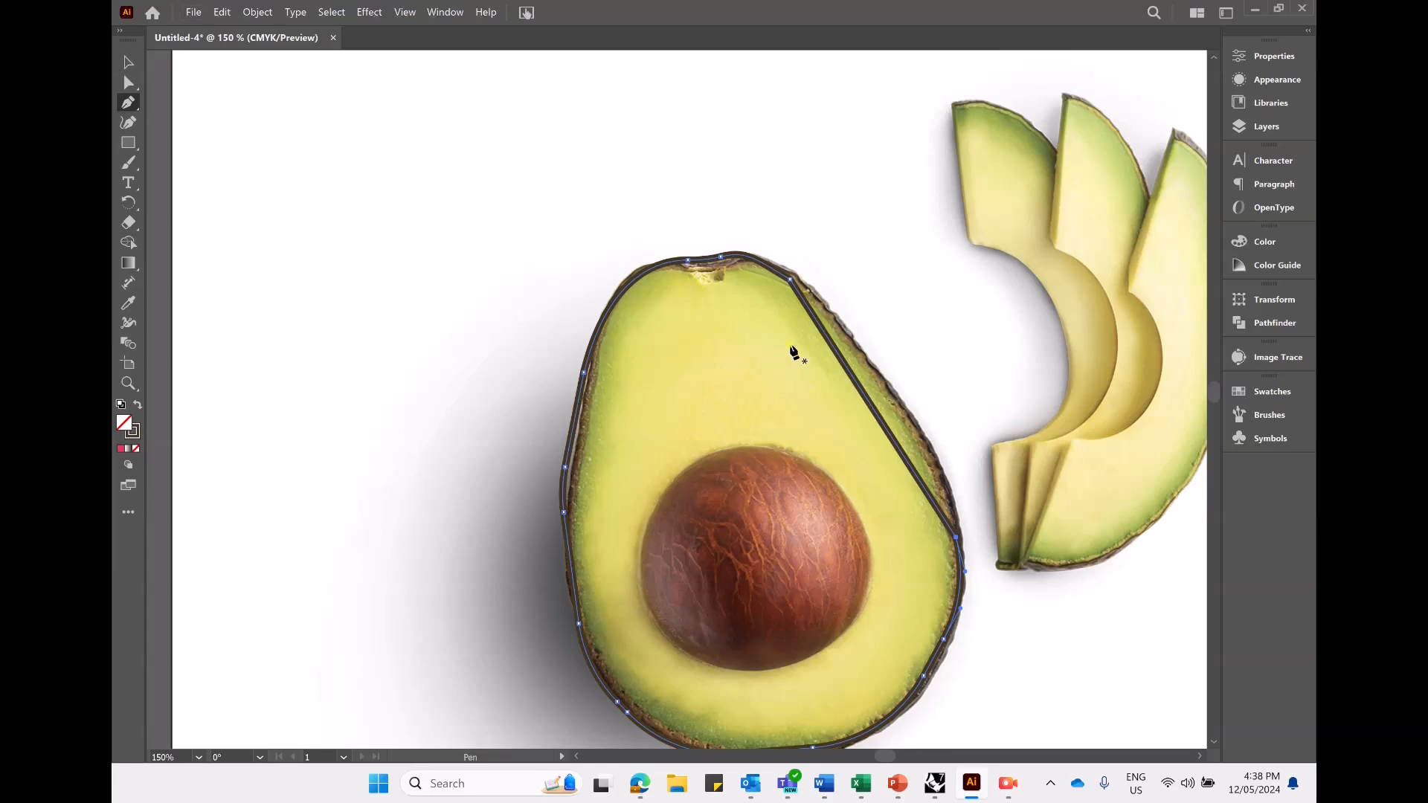
pyautogui.press('alt')
pyautogui.moveTo(867, 398); pyautogui.dragTo(893, 396)
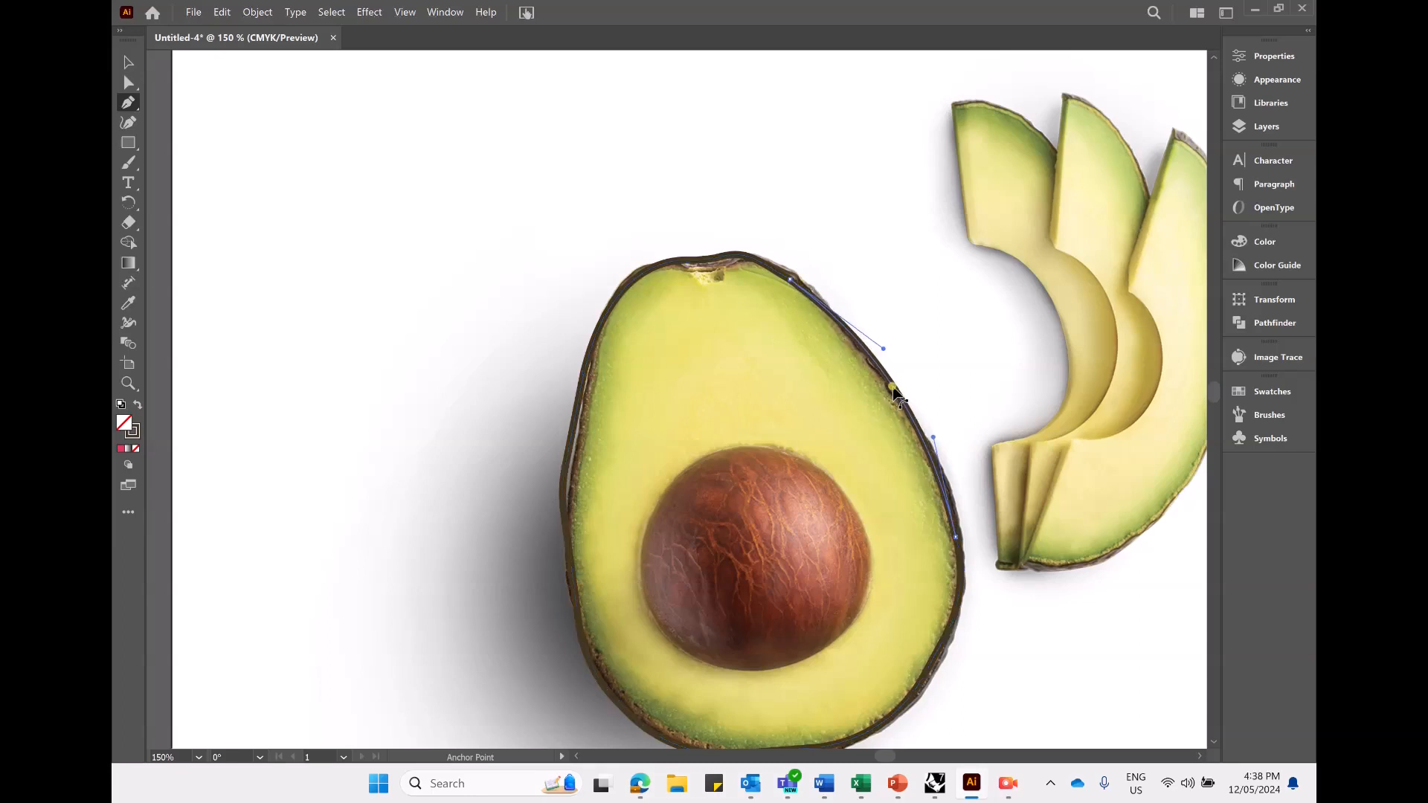
# Move the two anchor points at the outline's bottom down onto the avocado's lower edge
pyautogui.scroll(-1, 965, 615)
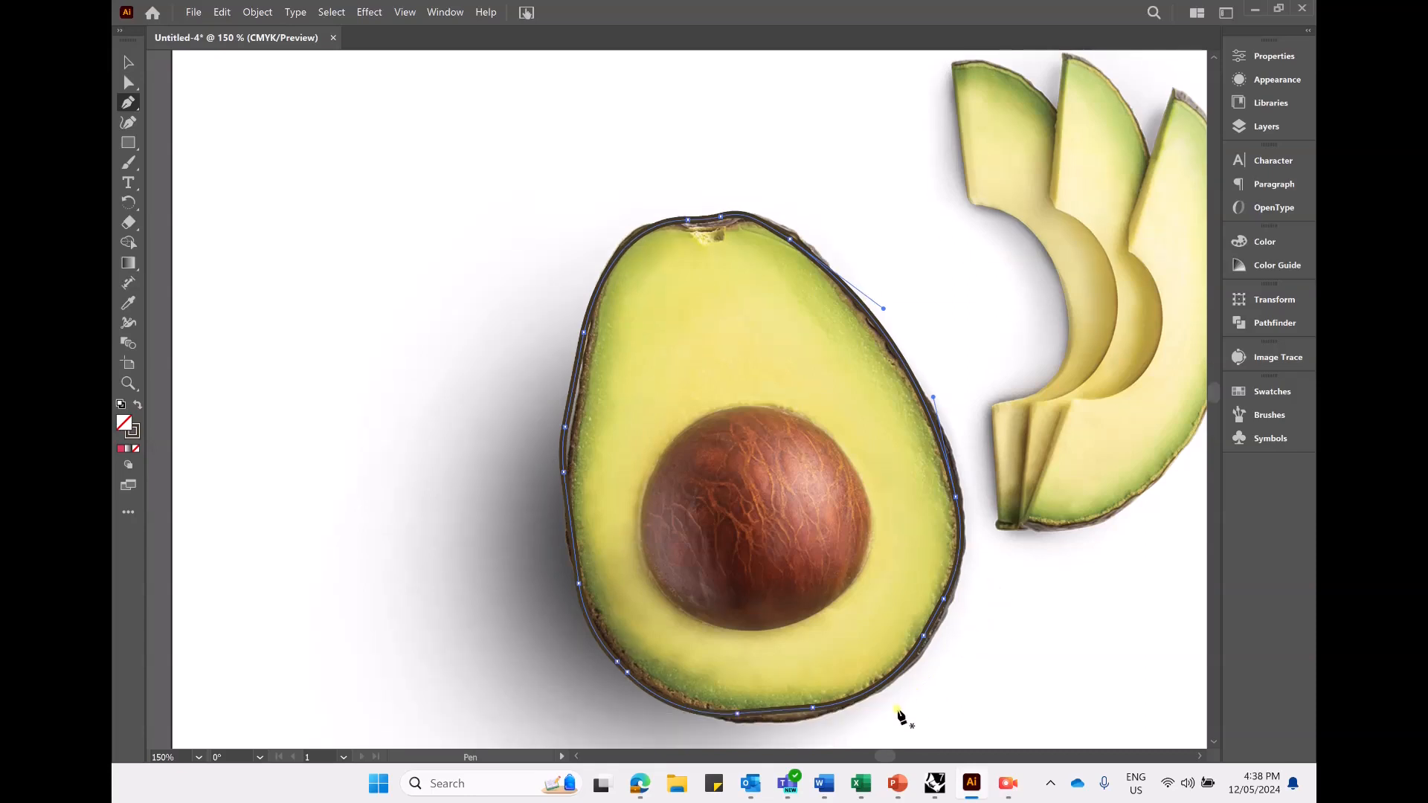
pyautogui.press('a')
pyautogui.moveTo(813, 707); pyautogui.dragTo(815, 718)
pyautogui.click(738, 715)
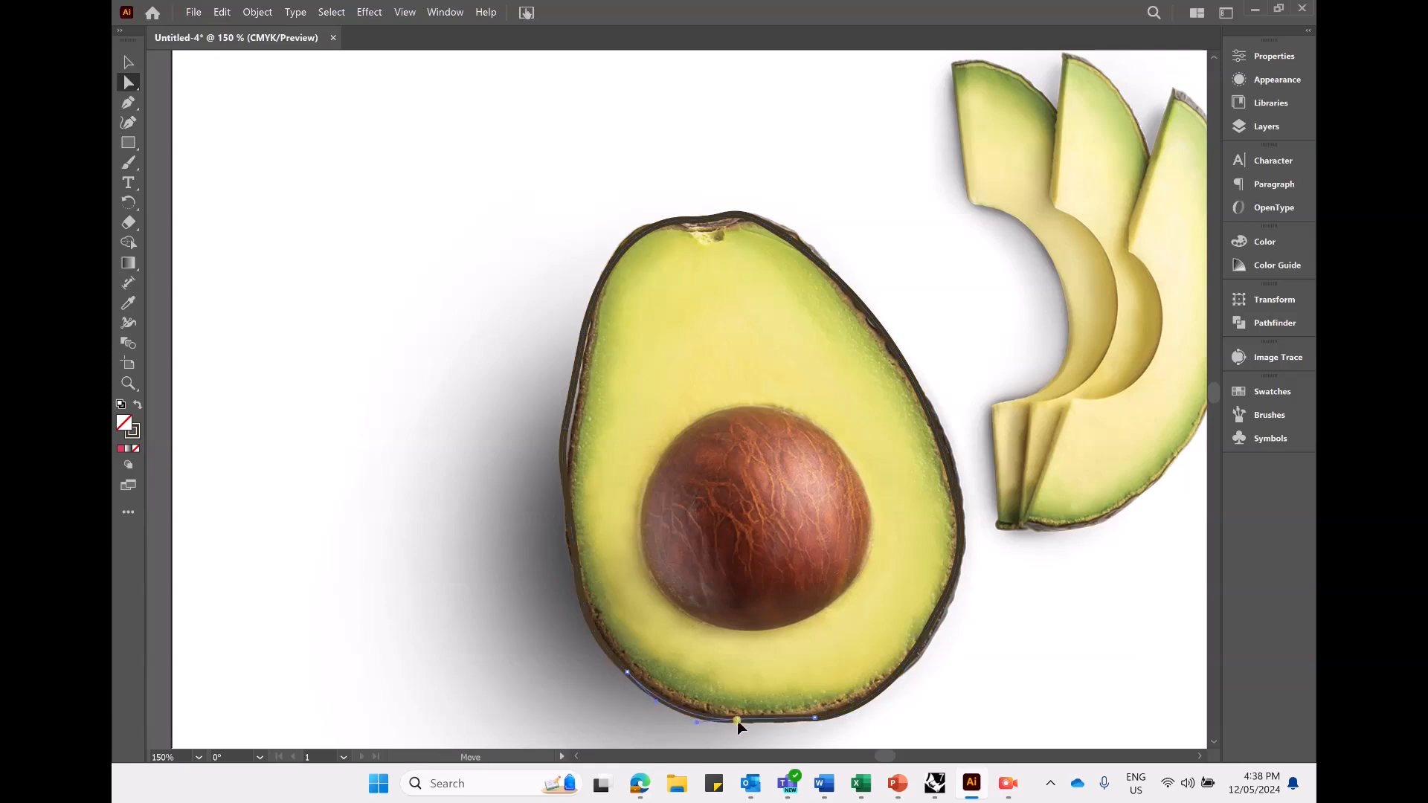
pyautogui.click(874, 740)
# Move the outline's mid-left anchor point inward and remove the point below it, undoing a trial reshaping of that side
pyautogui.click(565, 431)
pyautogui.moveTo(565, 428); pyautogui.dragTo(577, 427)
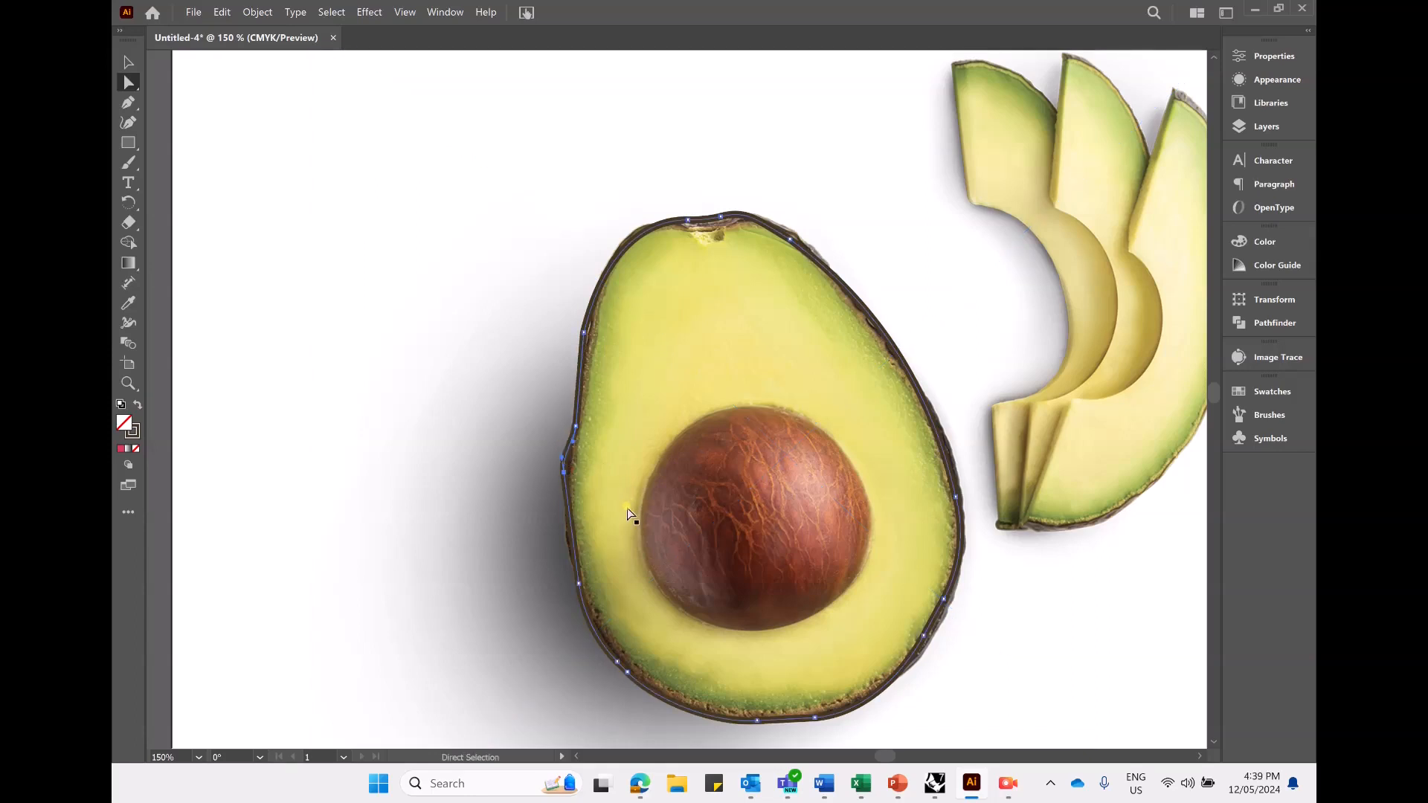
pyautogui.click(128, 102)
pyautogui.click(125, 62)
pyautogui.click(128, 87)
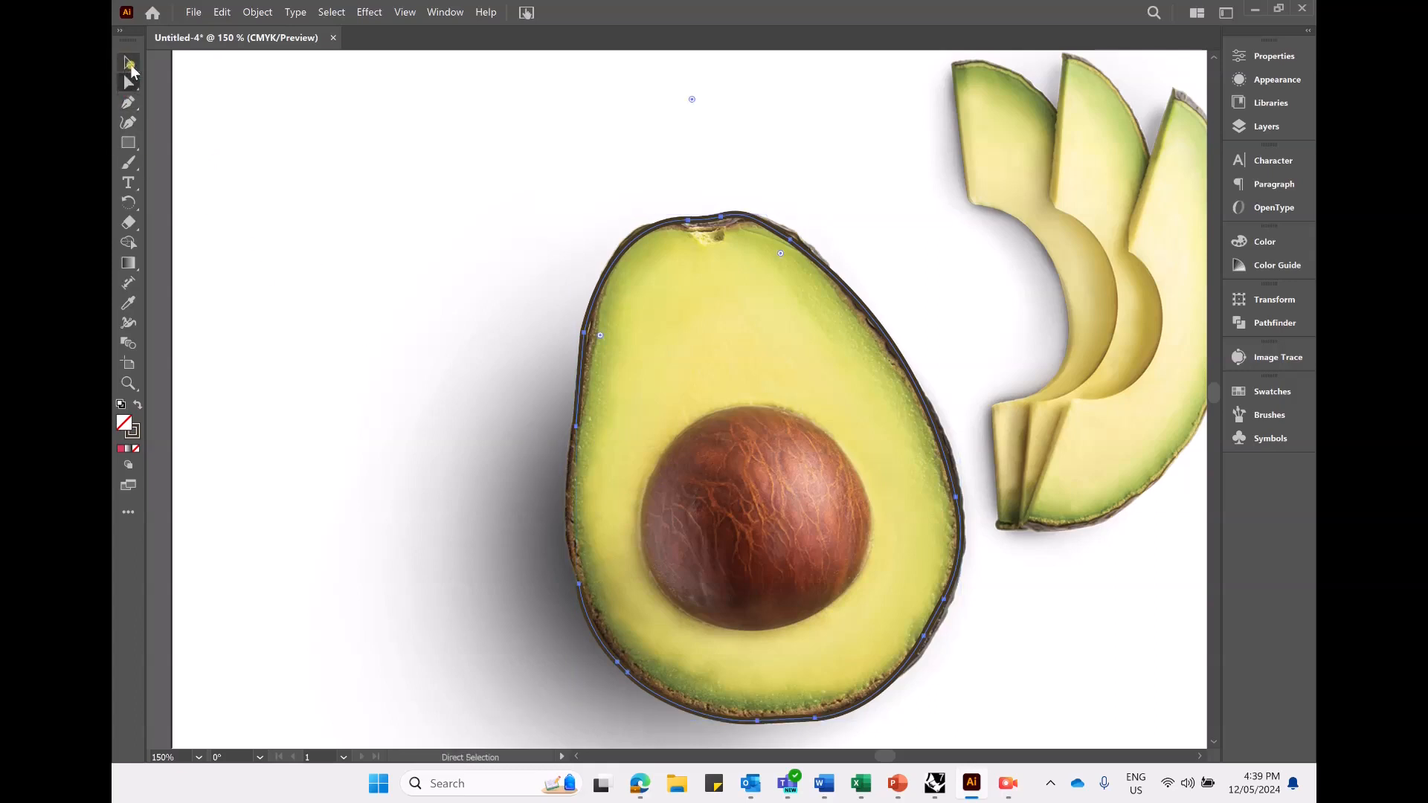
pyautogui.moveTo(576, 429); pyautogui.dragTo(558, 455)
pyautogui.hotkey('ctrl', 'z')
pyautogui.hotkey('ctrl', 'z')
# Reconnect the outline's left side with a Pen segment and bend it outward along the avocado's edge
pyautogui.click(576, 427)
pyautogui.click(579, 584)
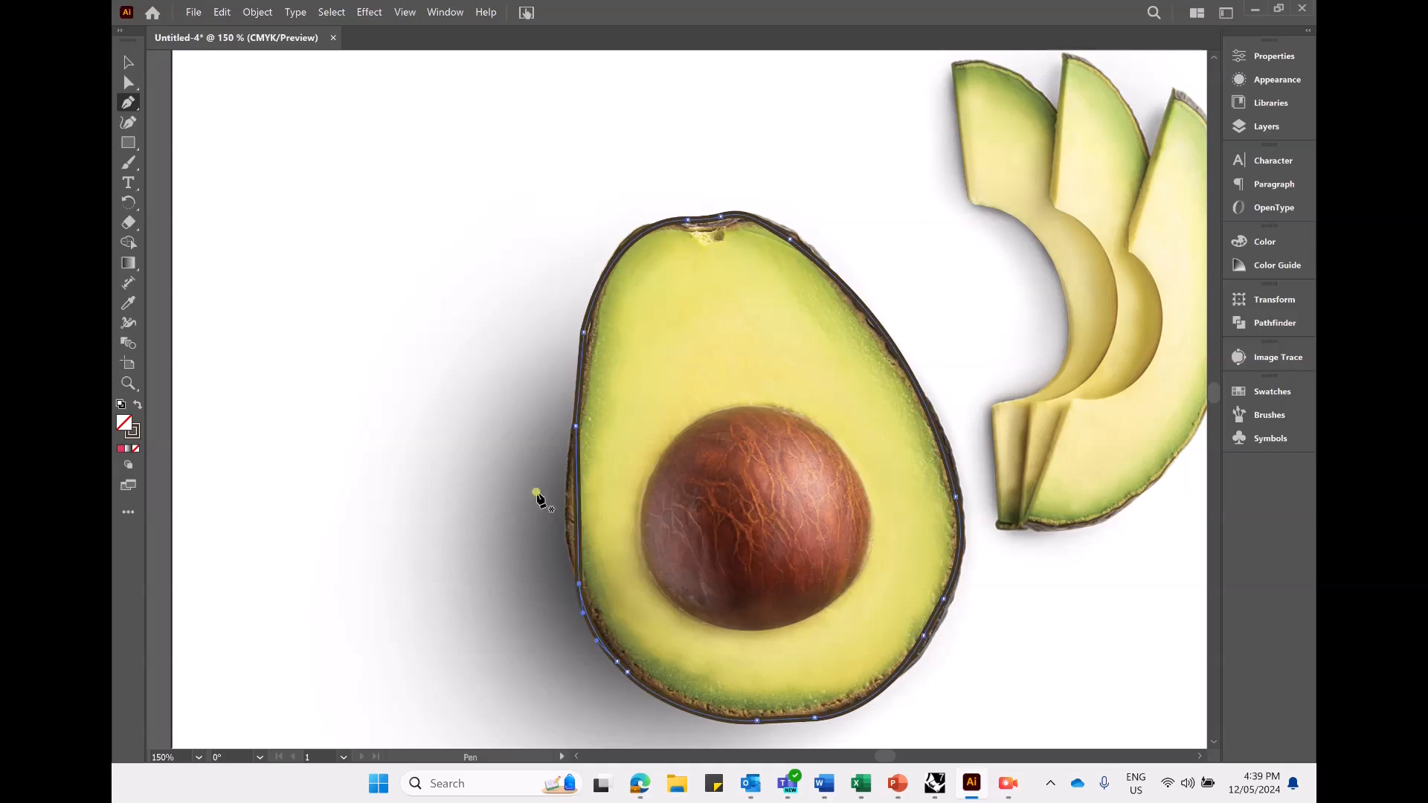
pyautogui.moveTo(576, 508); pyautogui.dragTo(564, 506)
# Try lowering the linked photo's opacity and return it to 100%
pyautogui.click(128, 62)
pyautogui.click(536, 318)
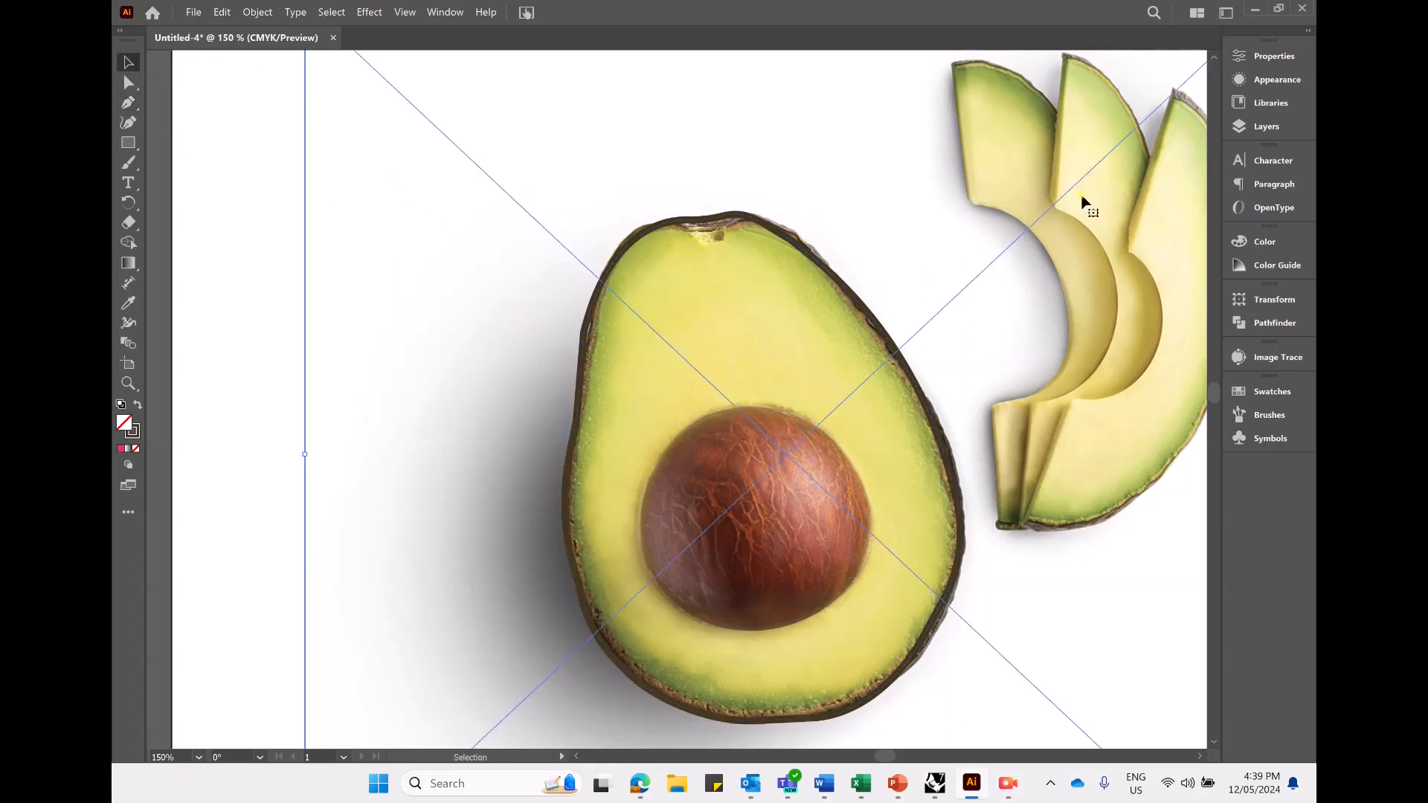
pyautogui.click(1267, 57)
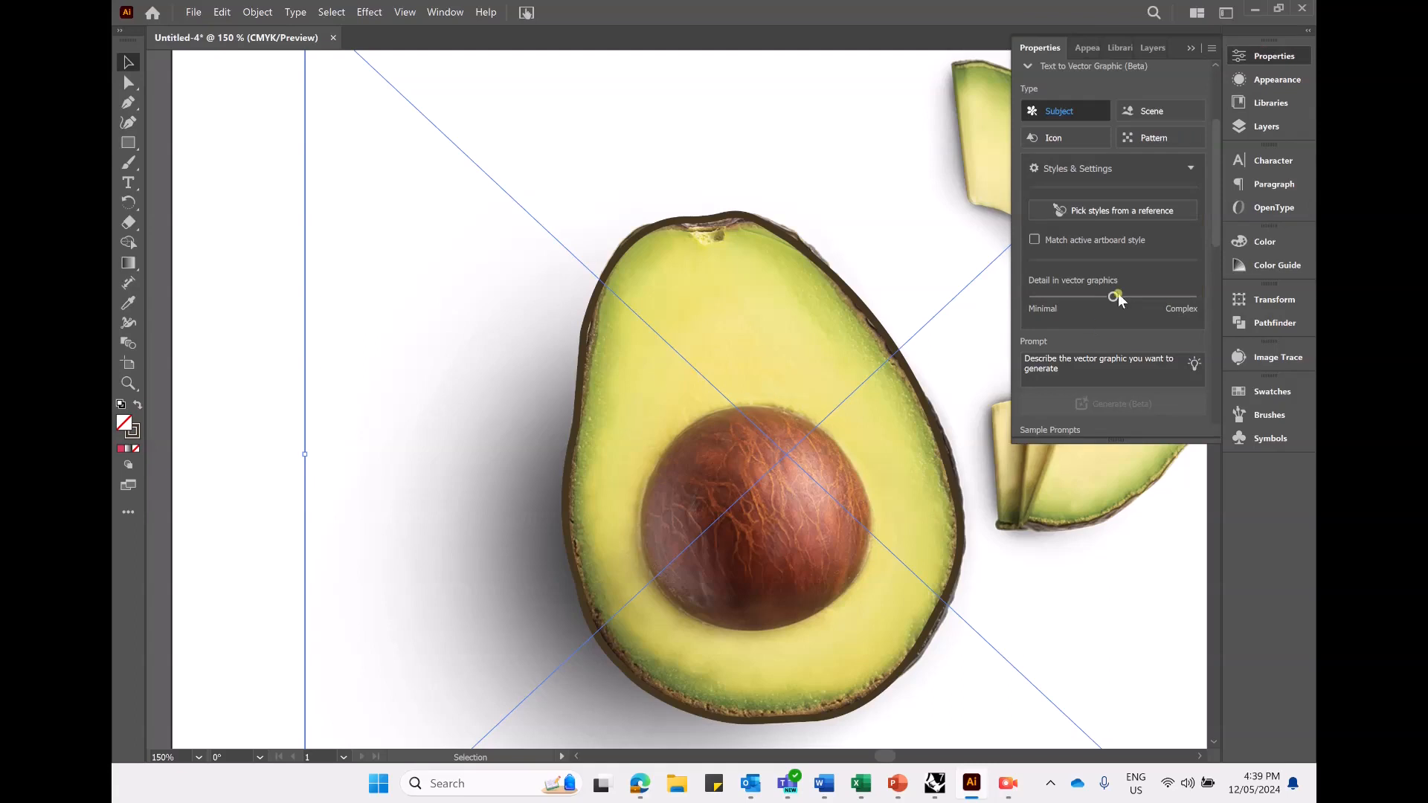
pyautogui.click(1252, 79)
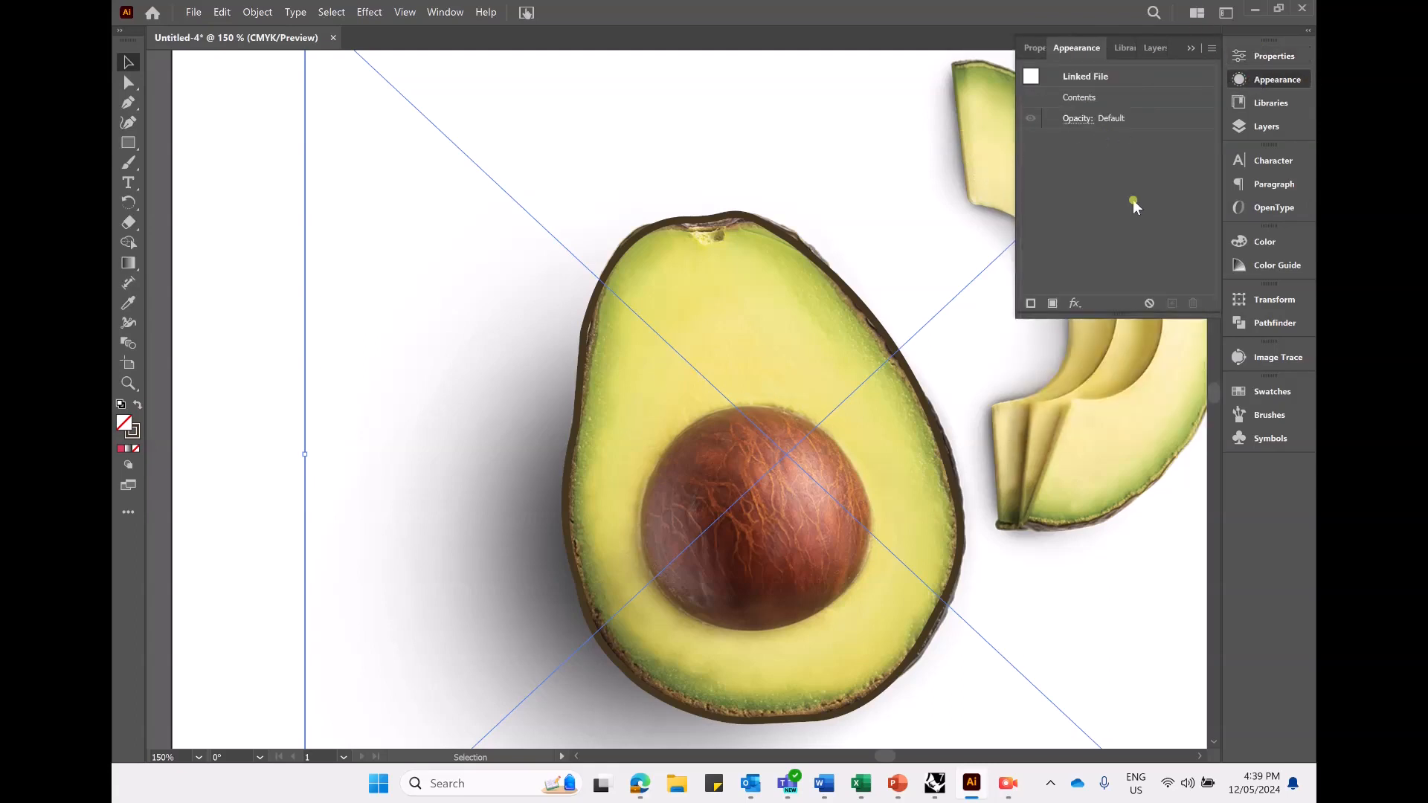
pyautogui.click(1077, 118)
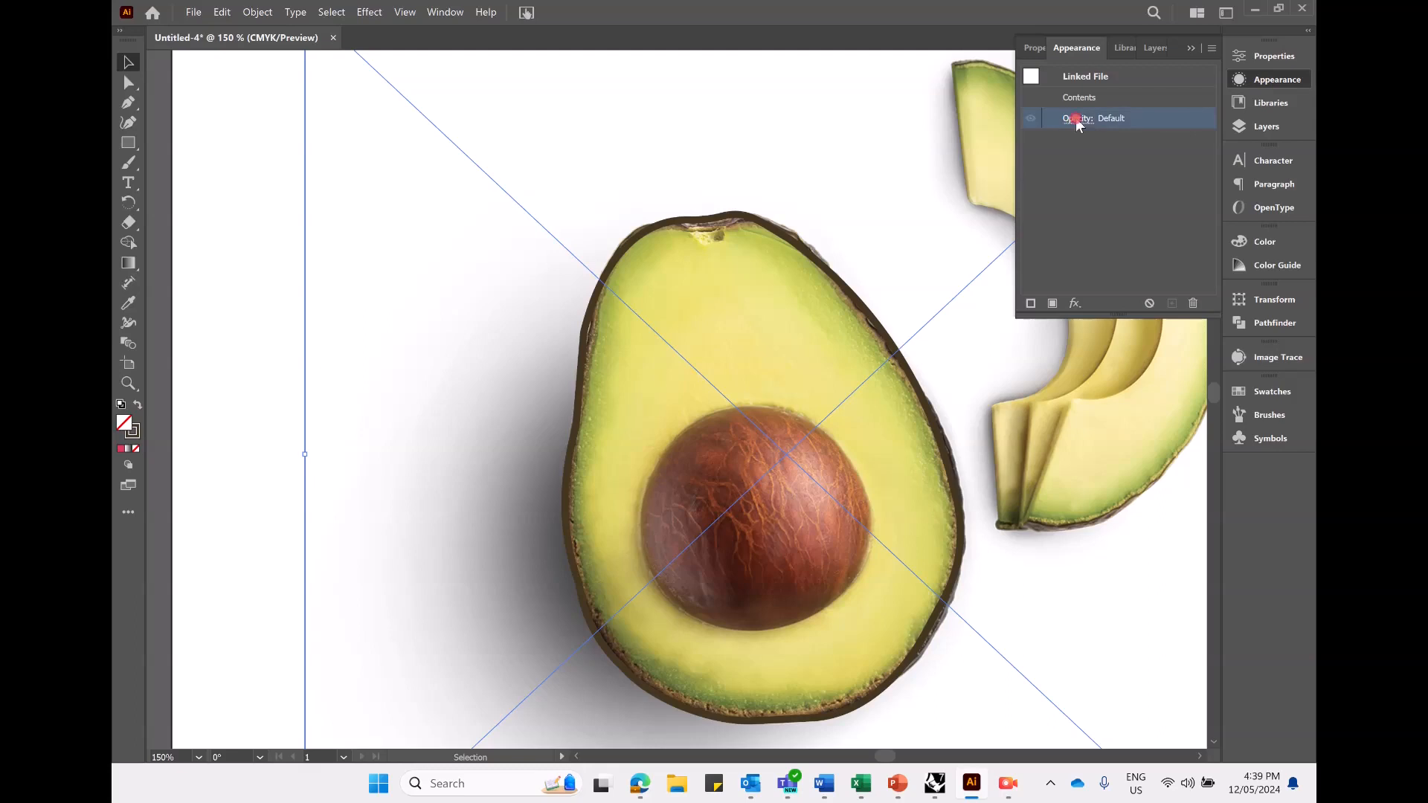
pyautogui.moveTo(1060, 176); pyautogui.dragTo(1094, 172)
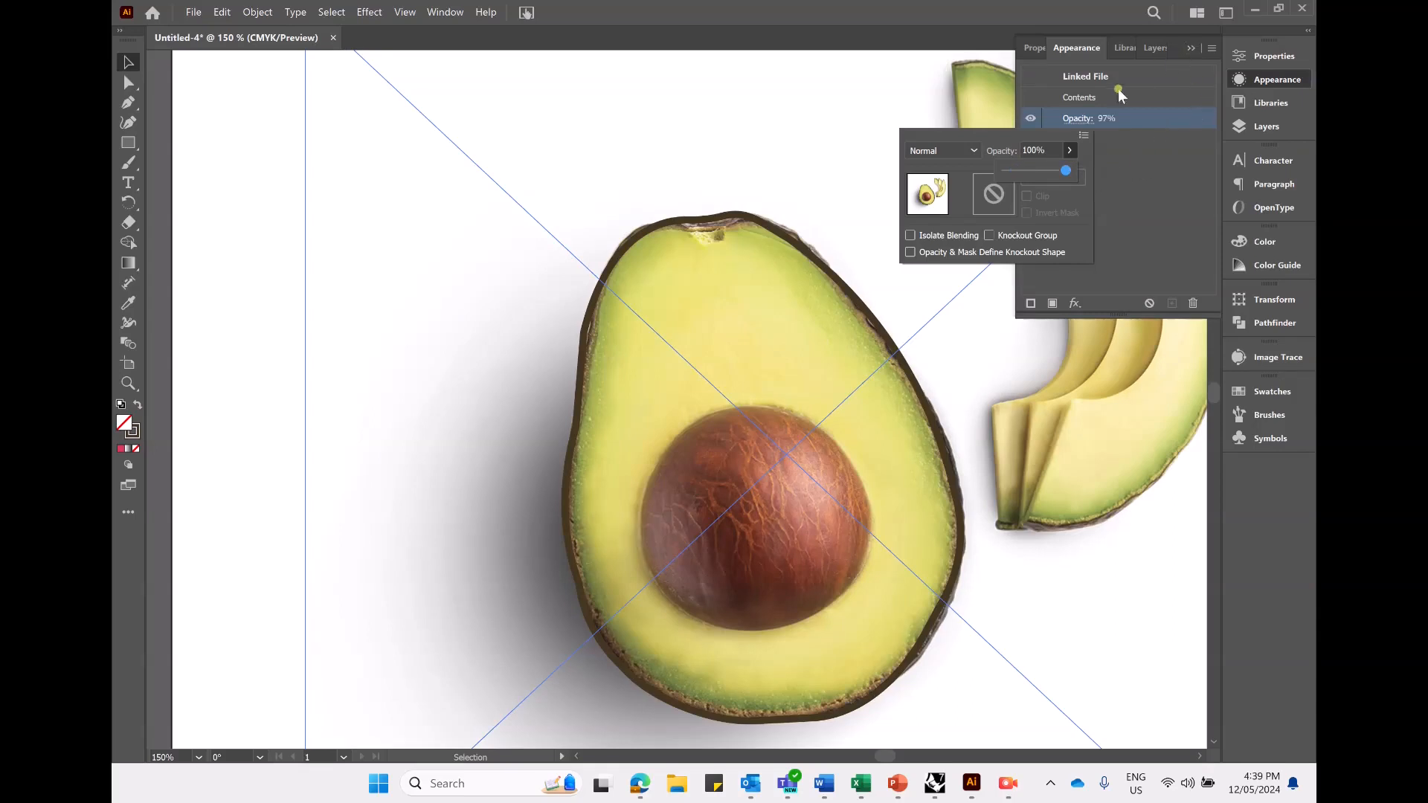
pyautogui.click(1173, 125)
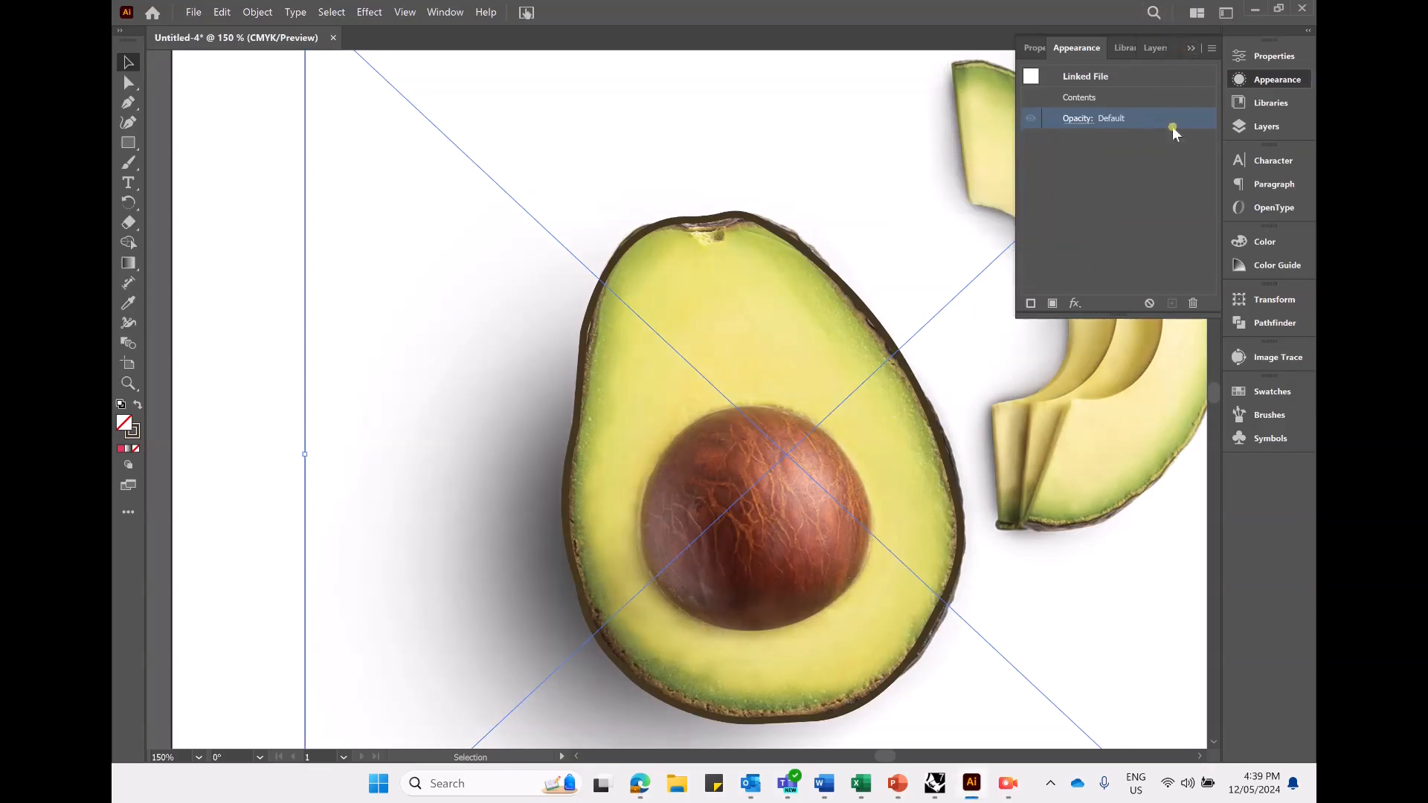
pyautogui.click(1190, 48)
# Try moving the photo away from the outline, restore it, and move the traced outline off the avocado toward the artboard's lower right
pyautogui.scroll(-2, 703, 417)
pyautogui.scroll(2, 699, 435)
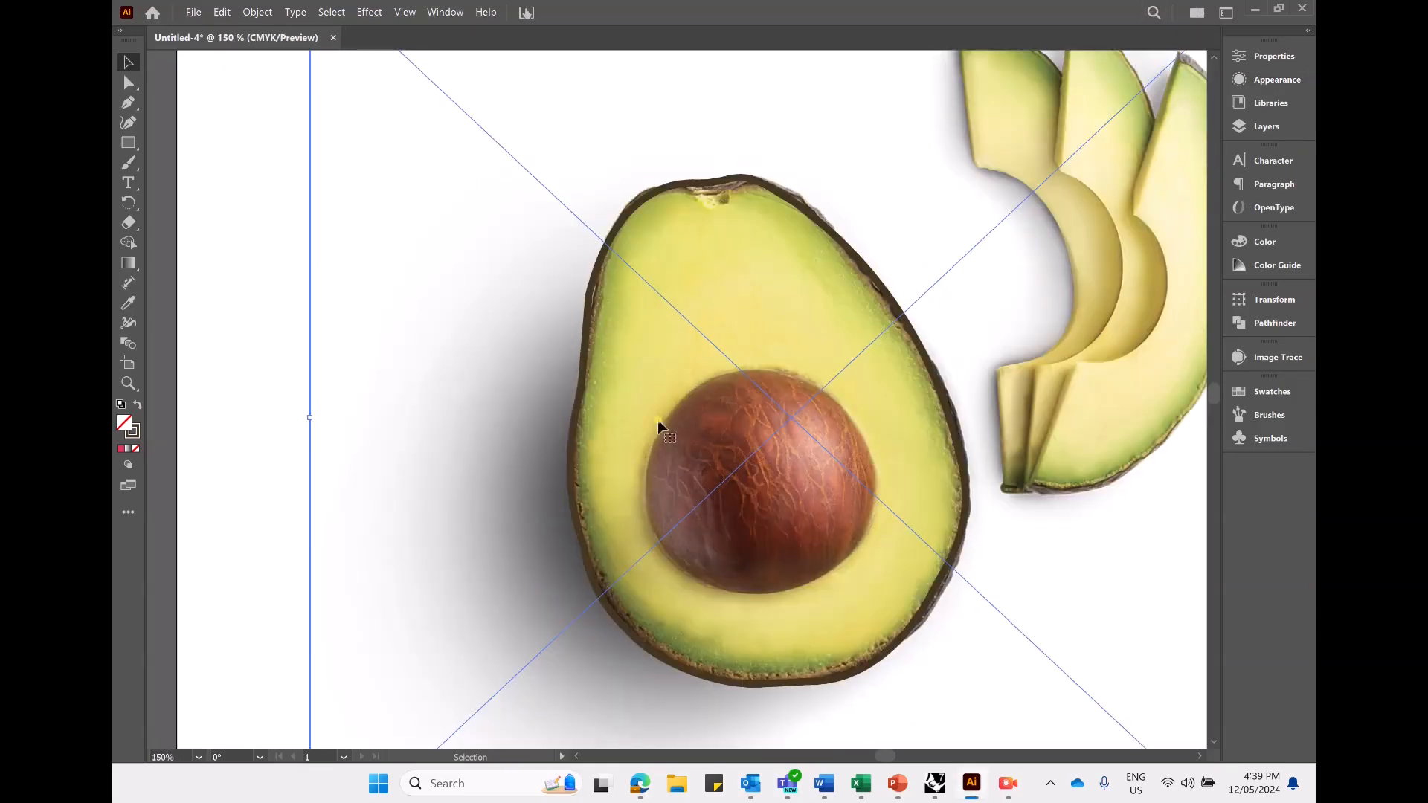
pyautogui.scroll(-2, 789, 275)
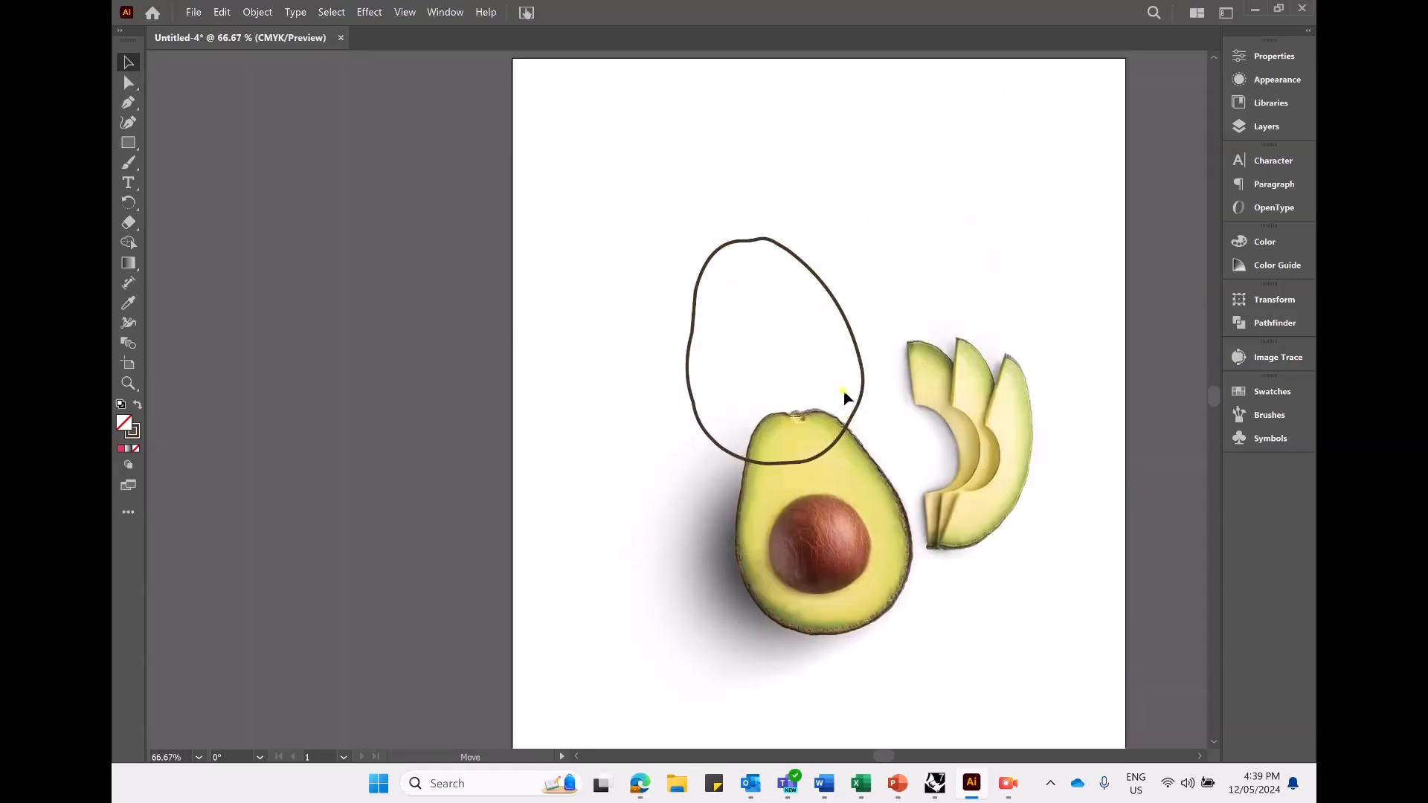
pyautogui.click(854, 500)
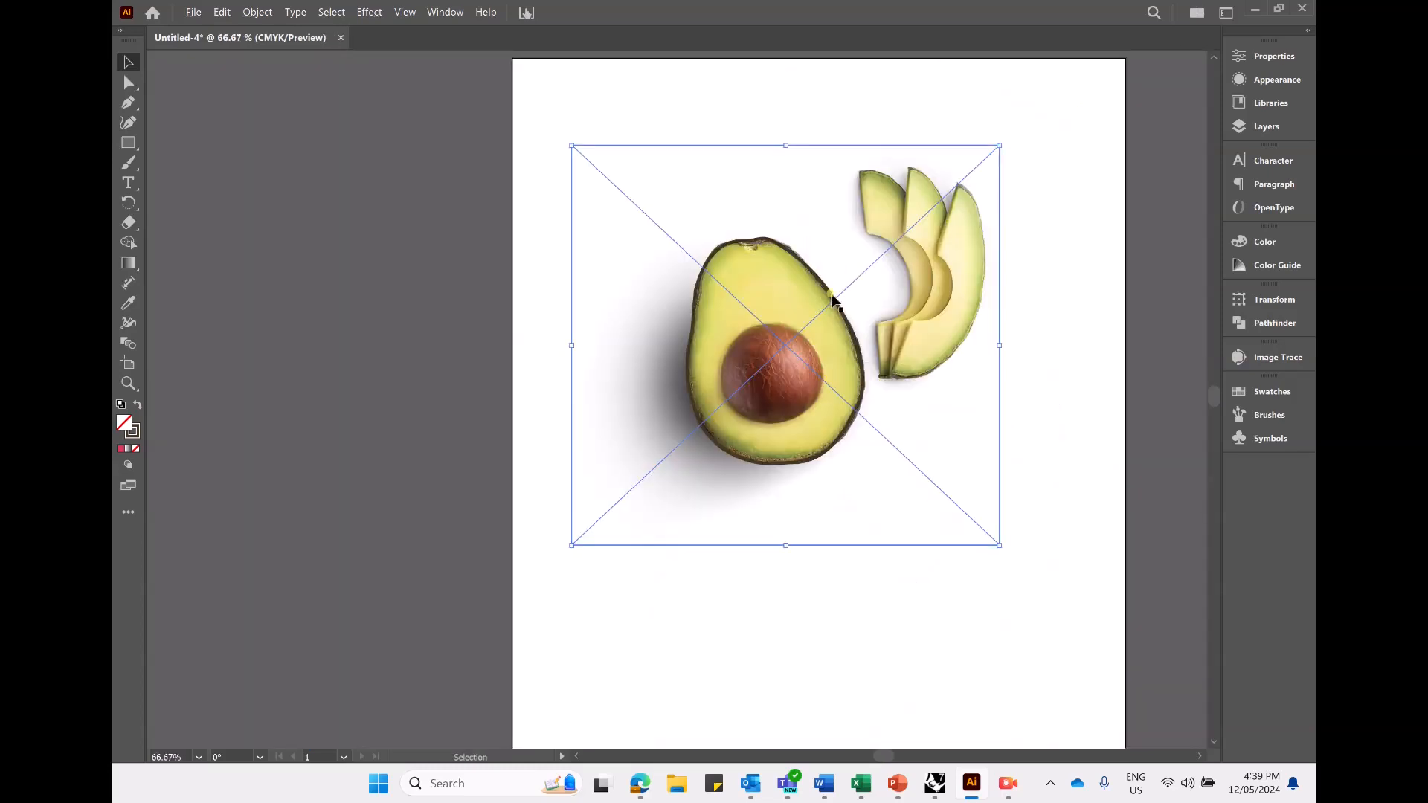
pyautogui.click(813, 284)
pyautogui.moveTo(813, 283); pyautogui.dragTo(1047, 549)
# Draw a closed straight-sided Pen path with six anchor points around the edge of the avocado half
pyautogui.click(128, 104)
pyautogui.keyDown('alt'); pyautogui.scroll(1, 707, 280); pyautogui.keyUp('alt')
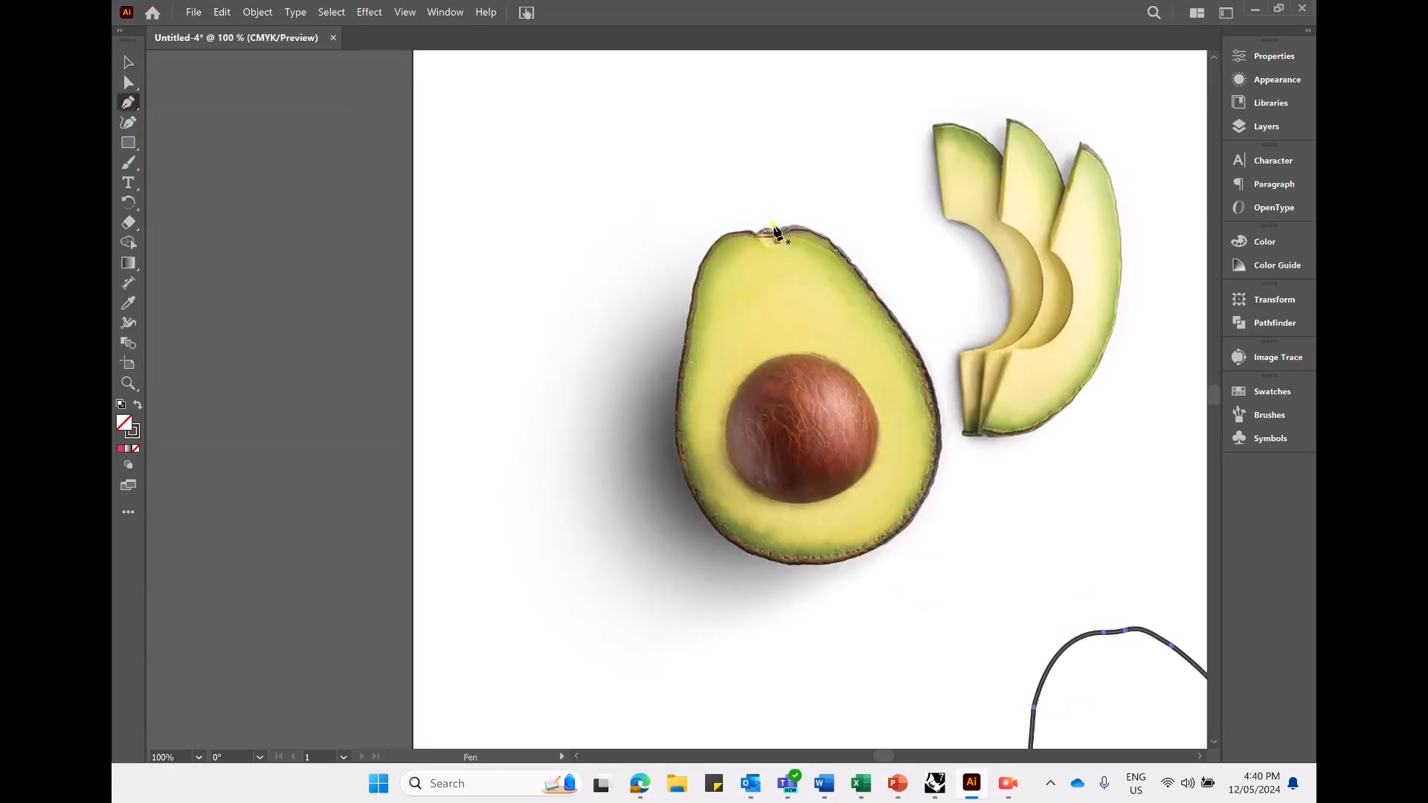
pyautogui.click(766, 230)
pyautogui.click(712, 244)
pyautogui.click(678, 458)
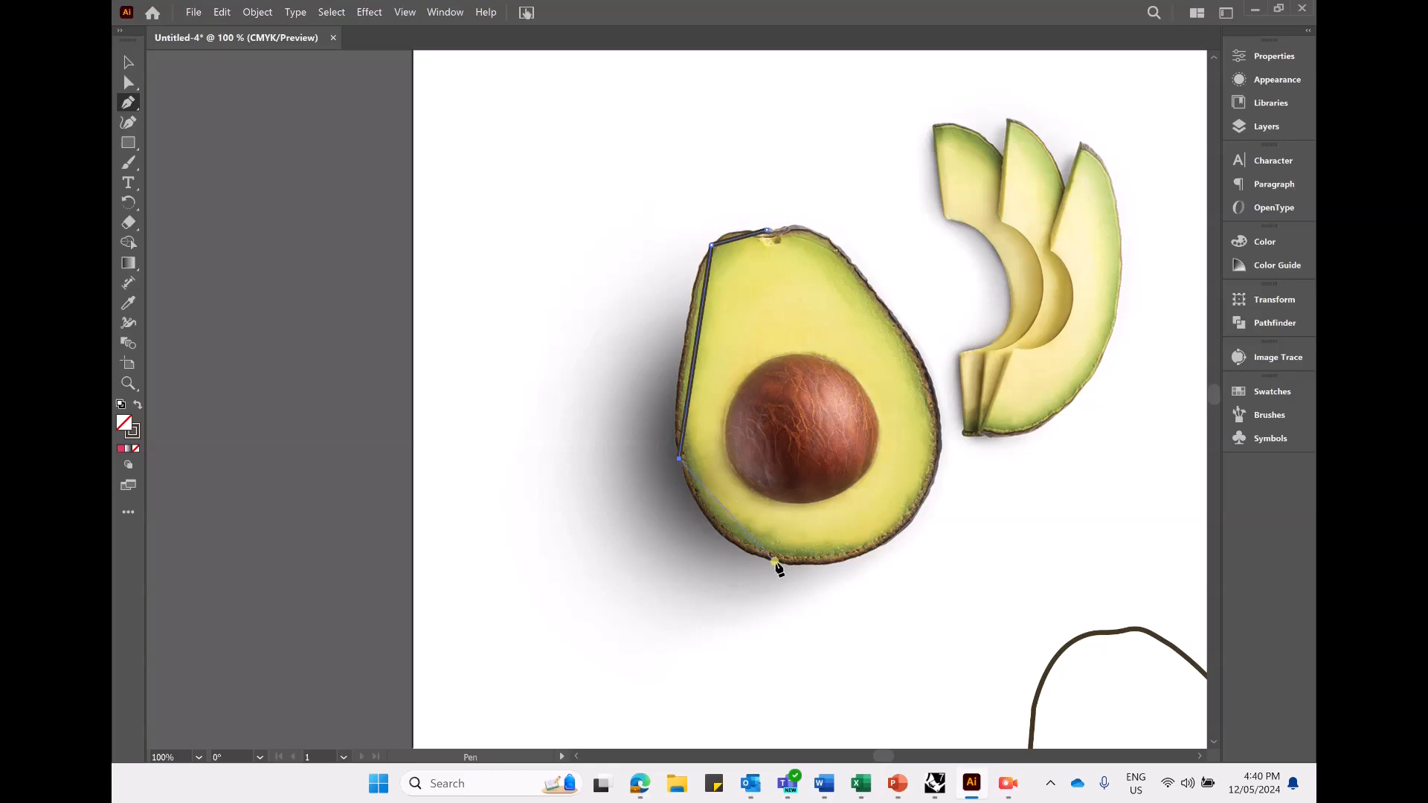
pyautogui.click(822, 563)
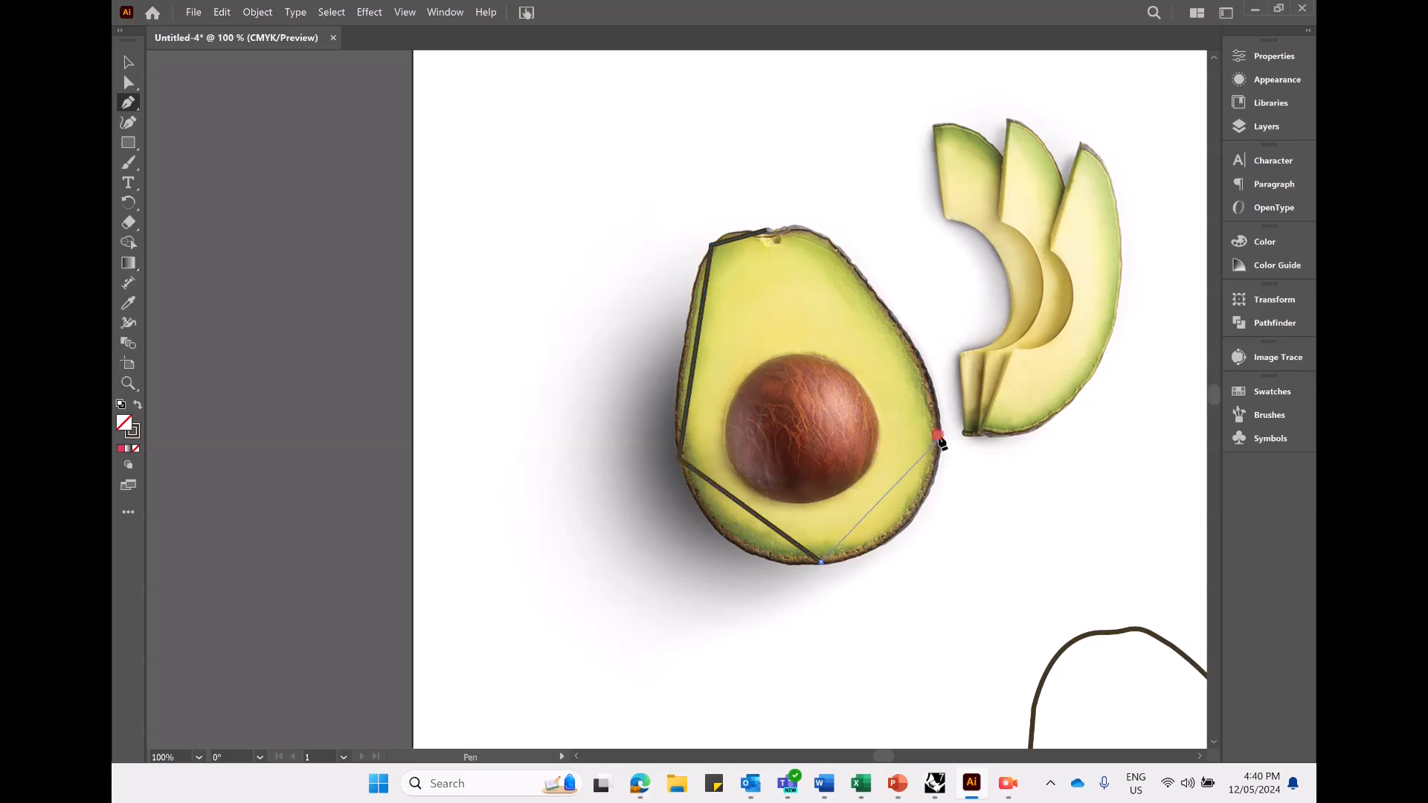
pyautogui.click(939, 440)
pyautogui.click(867, 285)
pyautogui.click(766, 230)
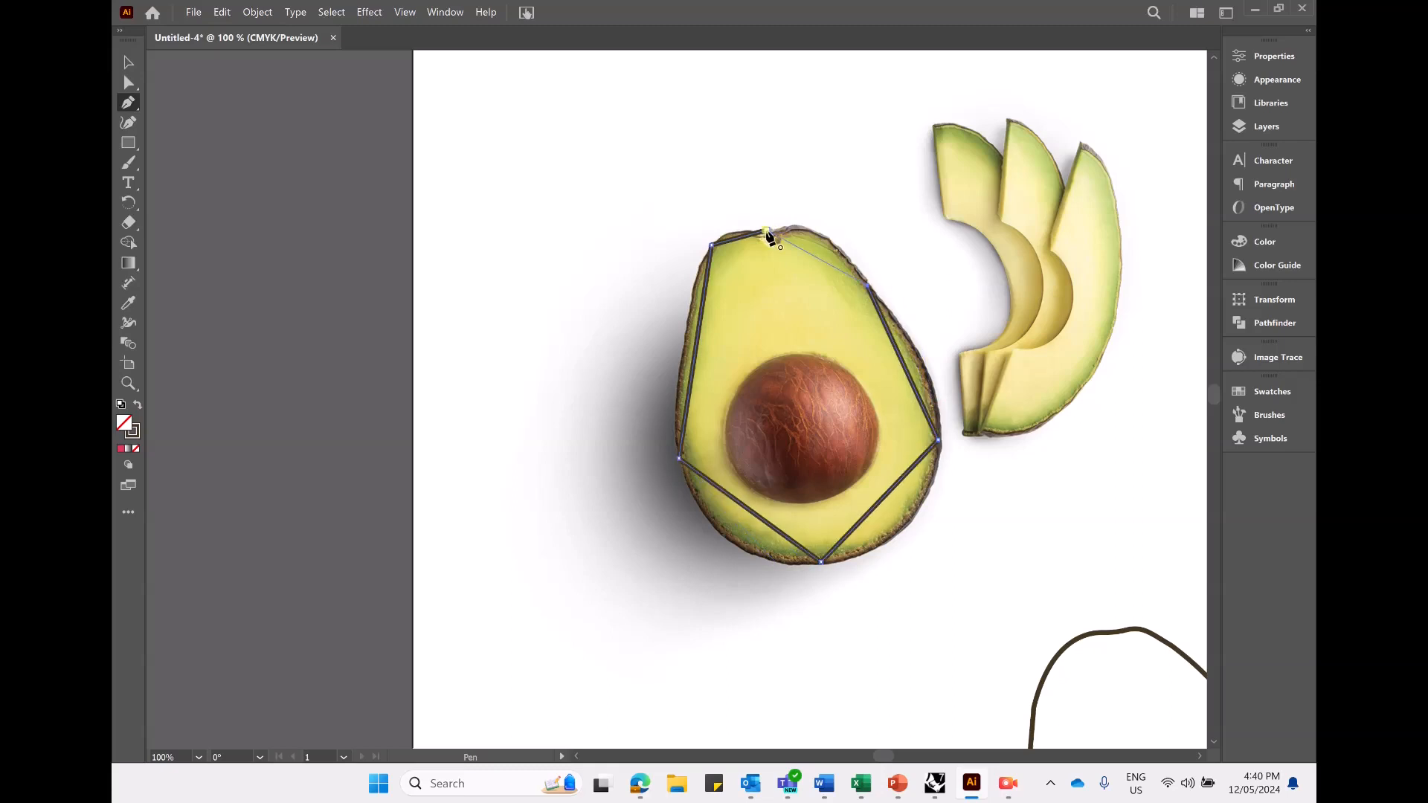
# Bend each straight segment of the new path outward so it follows the avocado's edge
pyautogui.moveTo(705, 346); pyautogui.dragTo(682, 348)
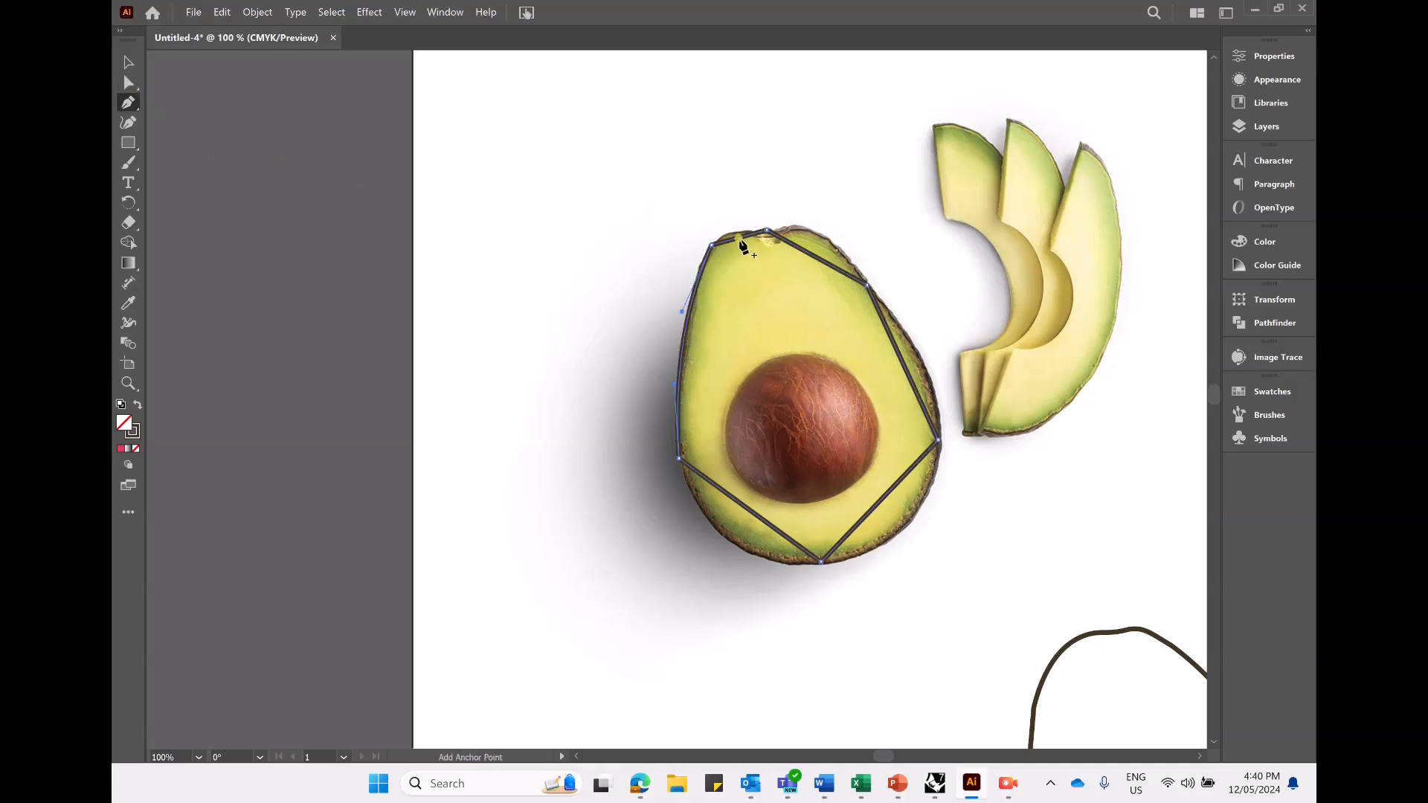
pyautogui.moveTo(813, 264)
pyautogui.mouseDown()
pyautogui.moveTo(823, 232)
pyautogui.moveTo(833, 249)
pyautogui.mouseUp()
pyautogui.moveTo(743, 236); pyautogui.dragTo(730, 234)
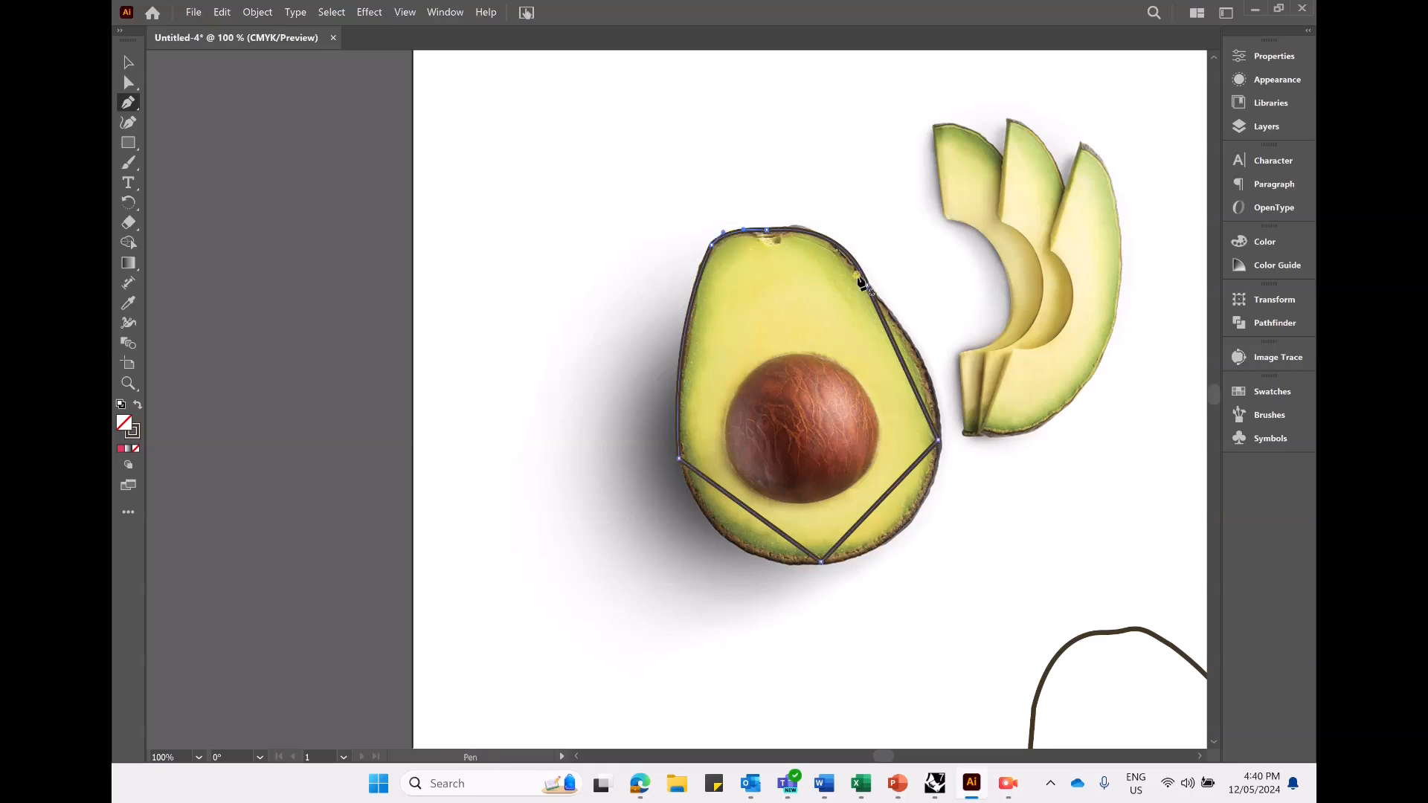
pyautogui.moveTo(882, 317); pyautogui.dragTo(914, 352)
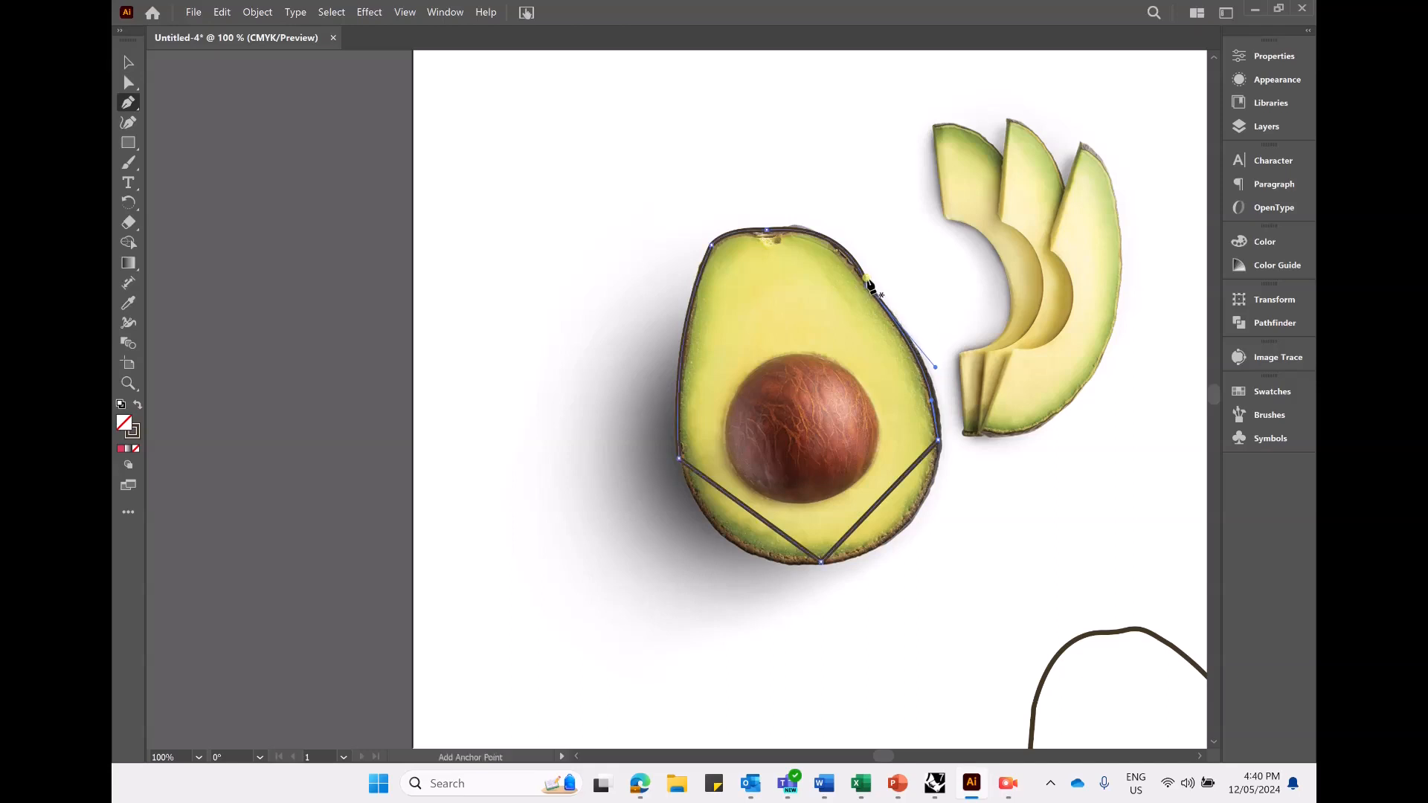
pyautogui.click(902, 490)
pyautogui.moveTo(902, 490); pyautogui.dragTo(916, 521)
pyautogui.moveTo(742, 512); pyautogui.dragTo(721, 539)
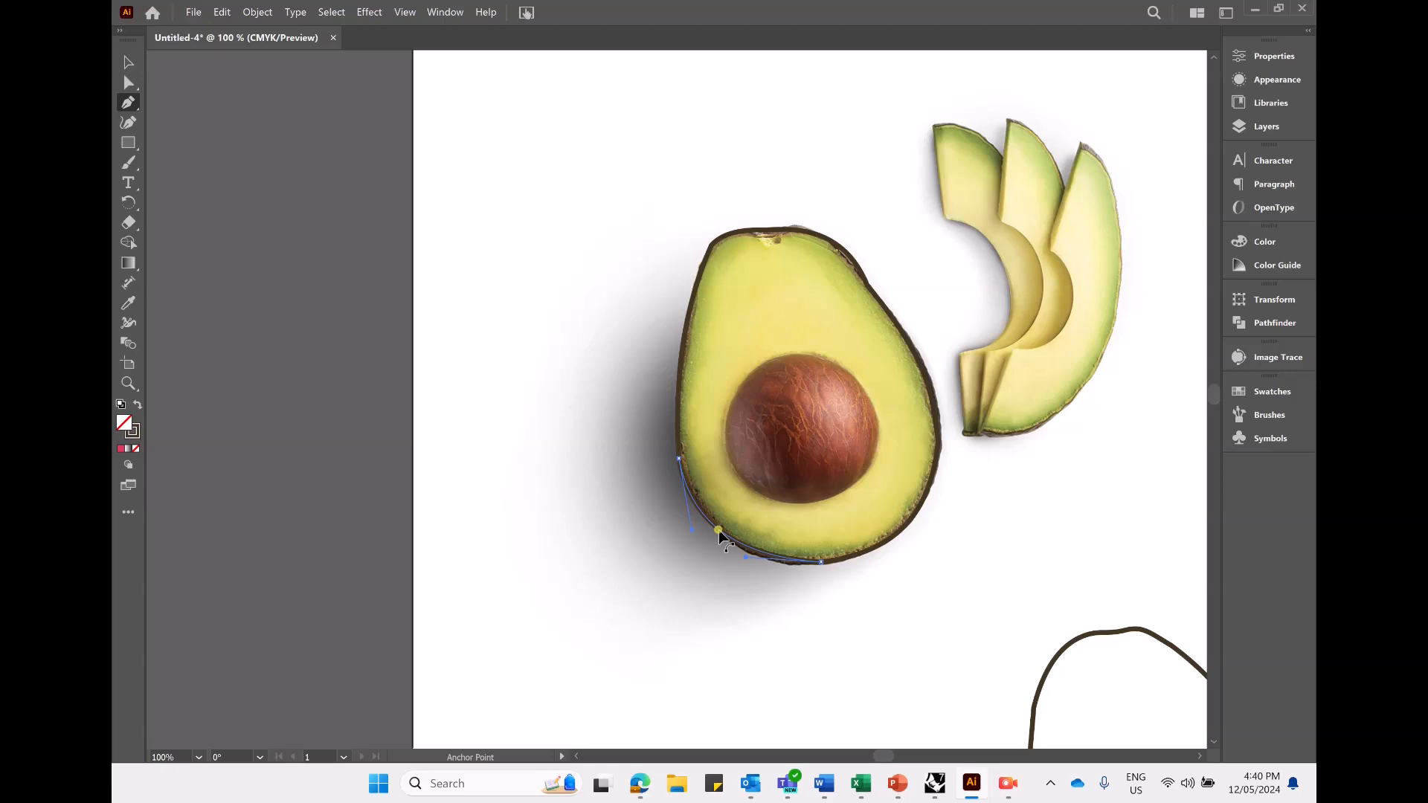
# Round the sharp corner at the new outline's upper-left shoulder with the Direct Selection tool
pyautogui.scroll(2, 919, 356)
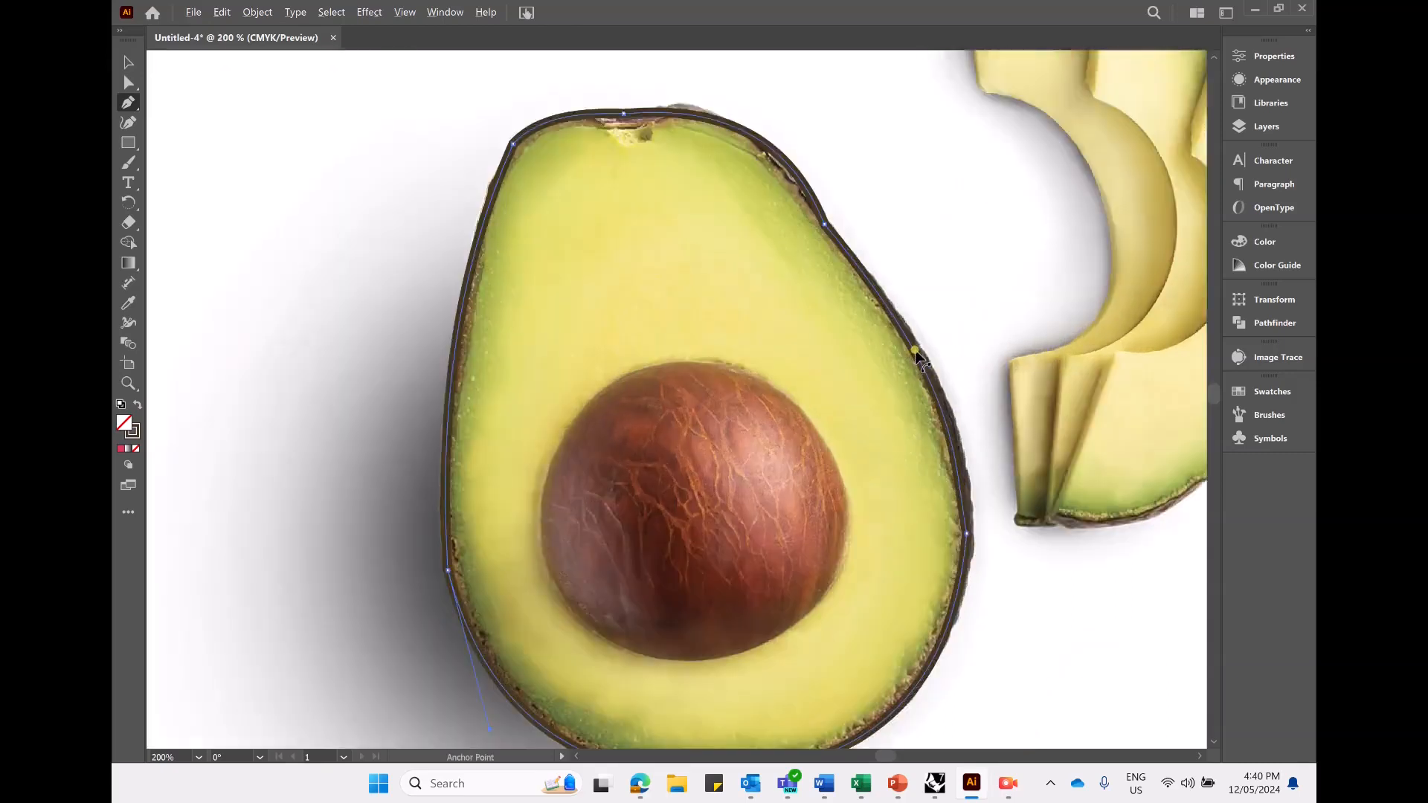
pyautogui.scroll(-2, 895, 316)
pyautogui.scroll(4, 653, 193)
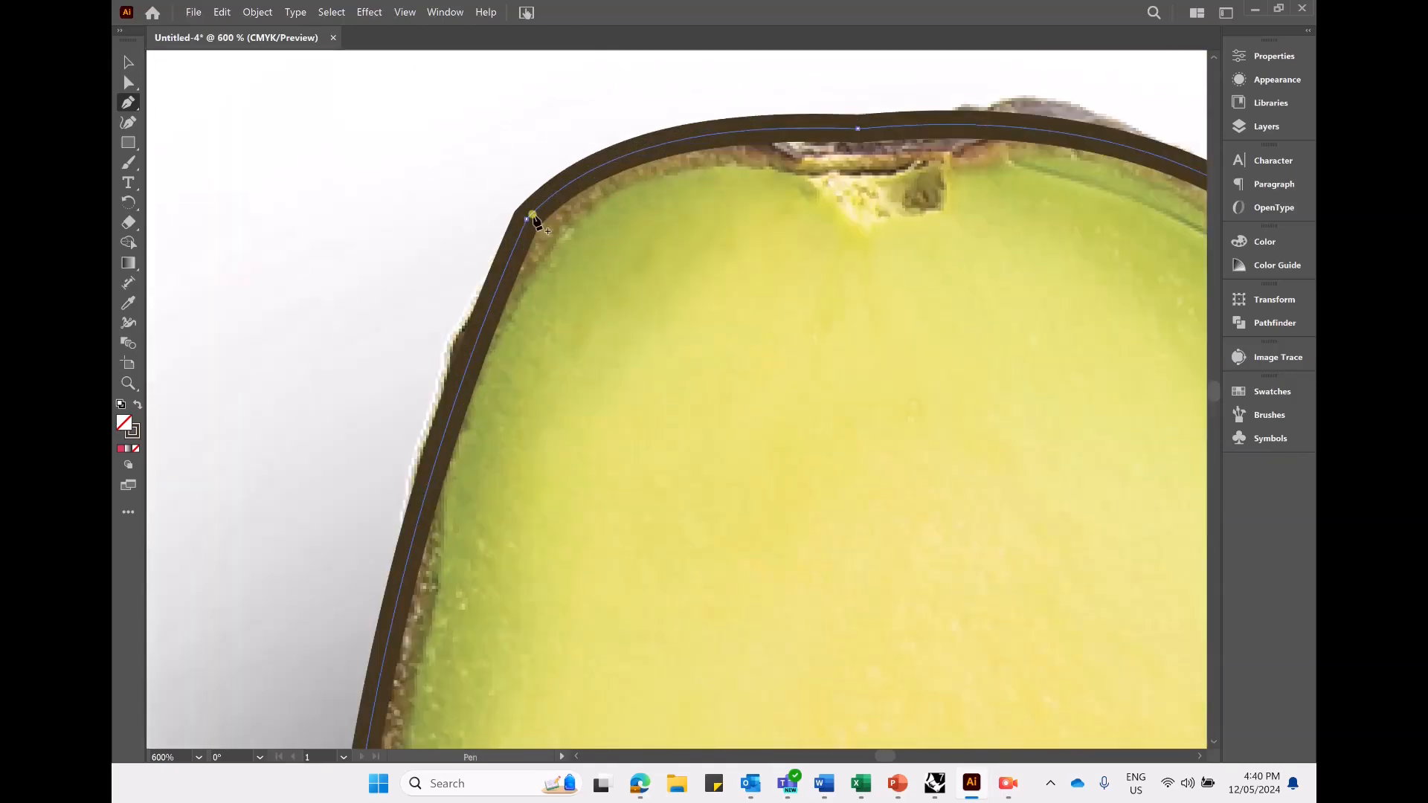
pyautogui.scroll(-3, 534, 234)
pyautogui.scroll(3, 847, 303)
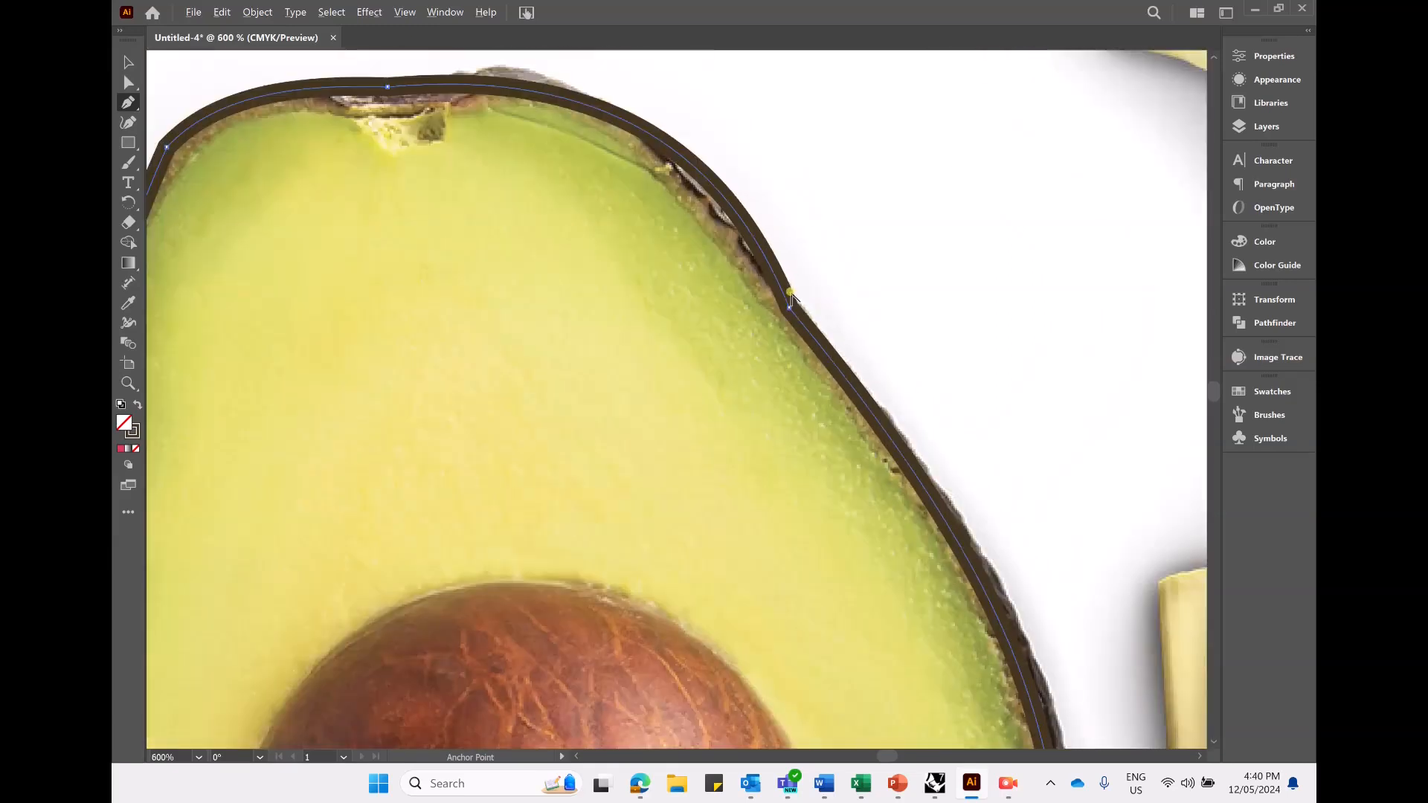
pyautogui.press('a')
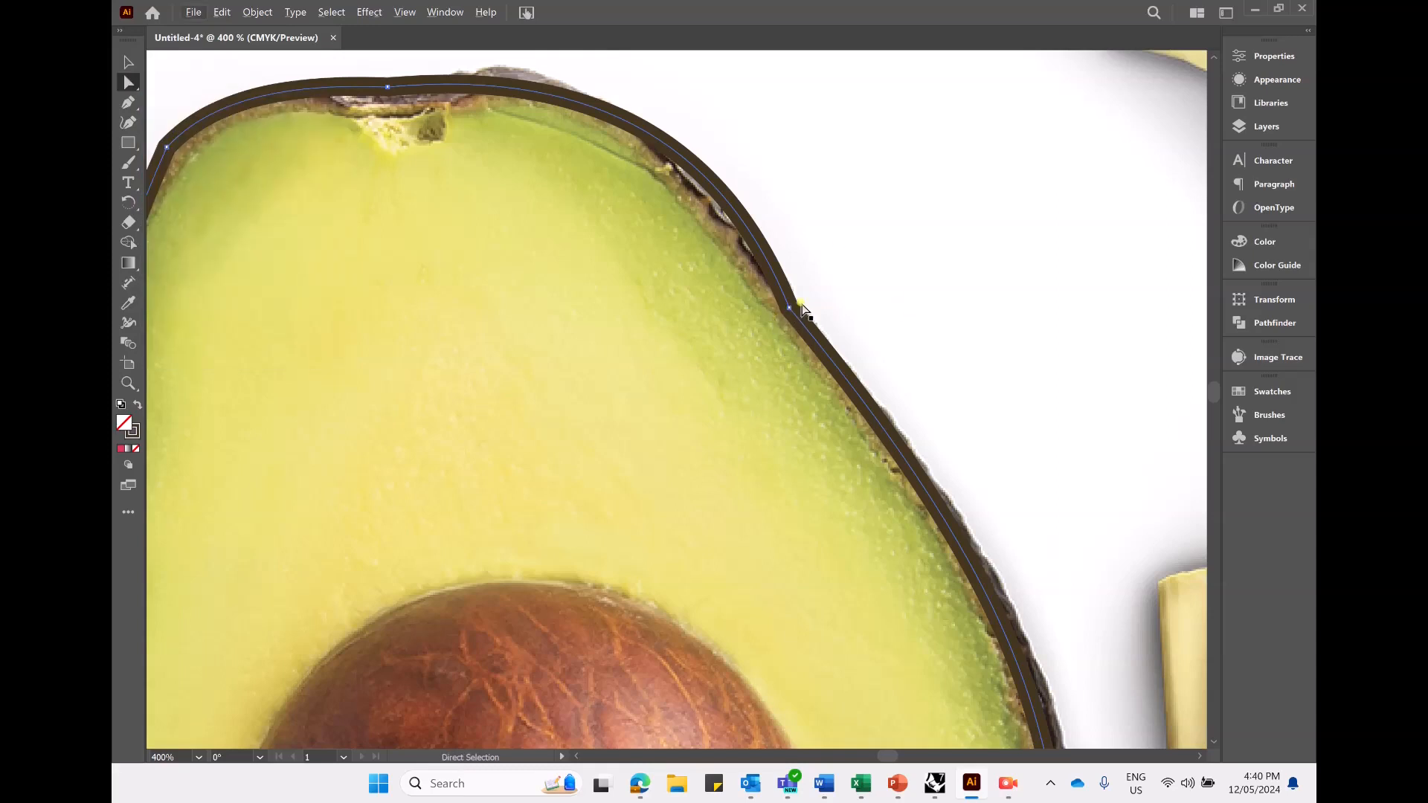
pyautogui.scroll(1, 807, 335)
pyautogui.scroll(3, 790, 366)
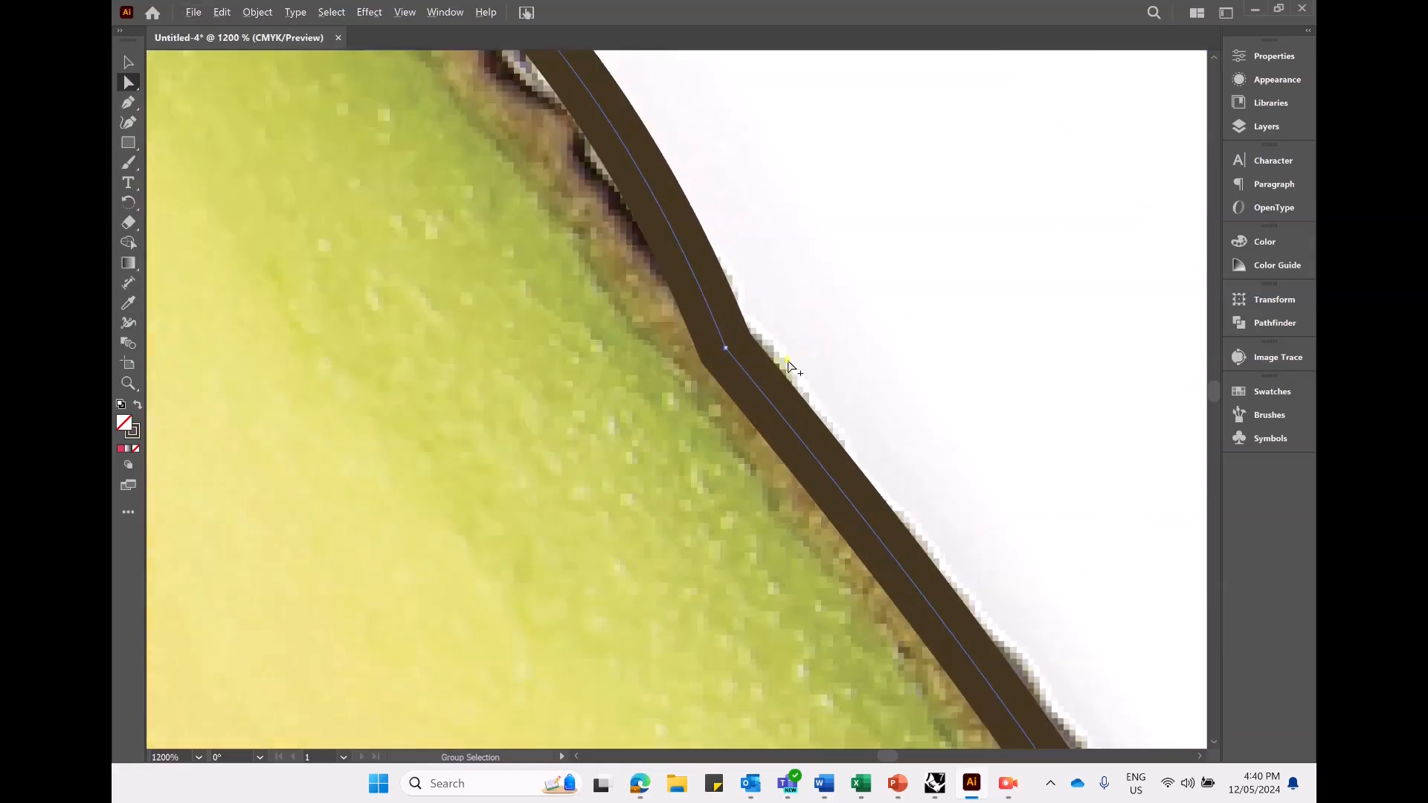
pyautogui.scroll(-6, 749, 351)
pyautogui.scroll(5, 503, 298)
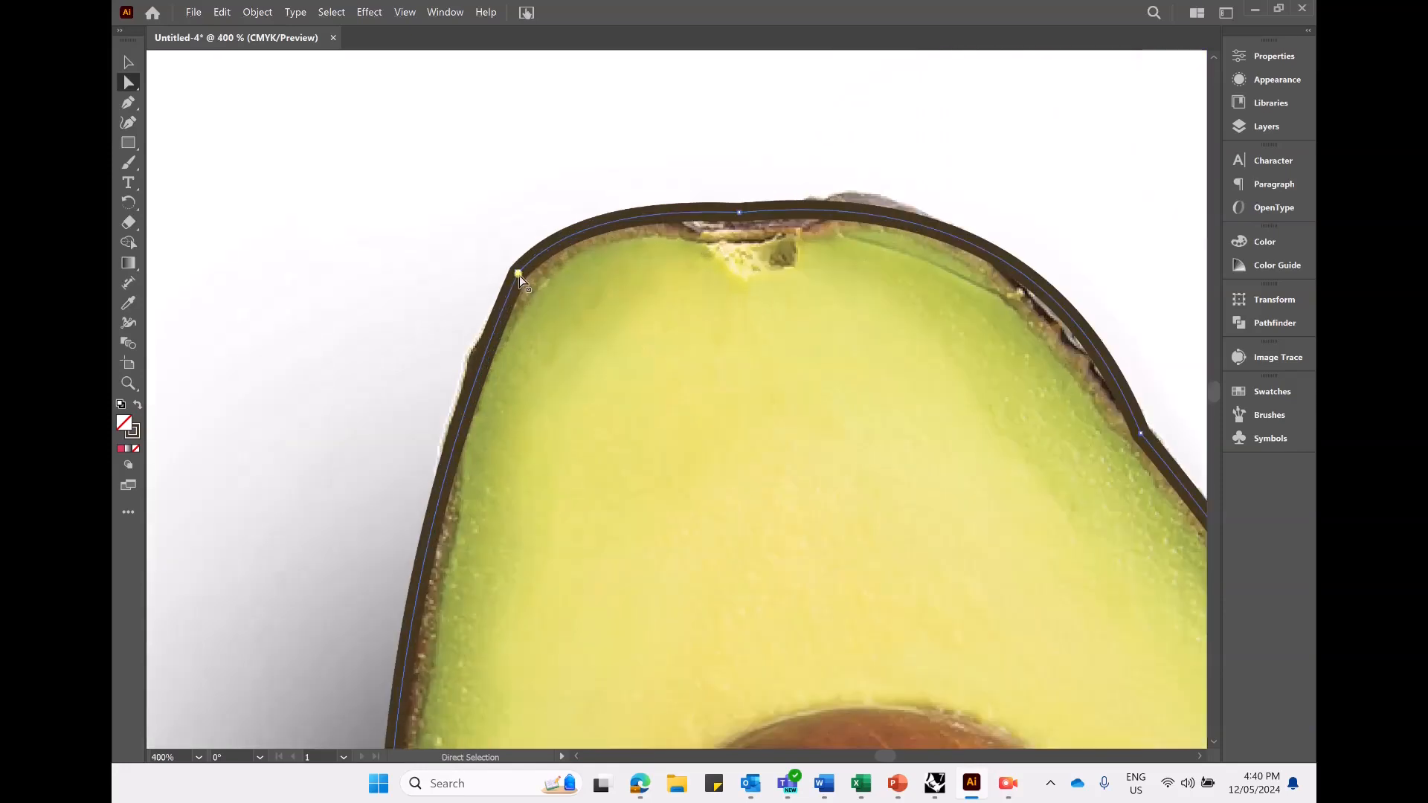
pyautogui.moveTo(533, 284); pyautogui.dragTo(668, 418)
pyautogui.scroll(-2, 639, 375)
pyautogui.scroll(2, 796, 366)
# Round the corner at the outline's upper-right shoulder to smooth its transition into the right side
pyautogui.click(854, 387)
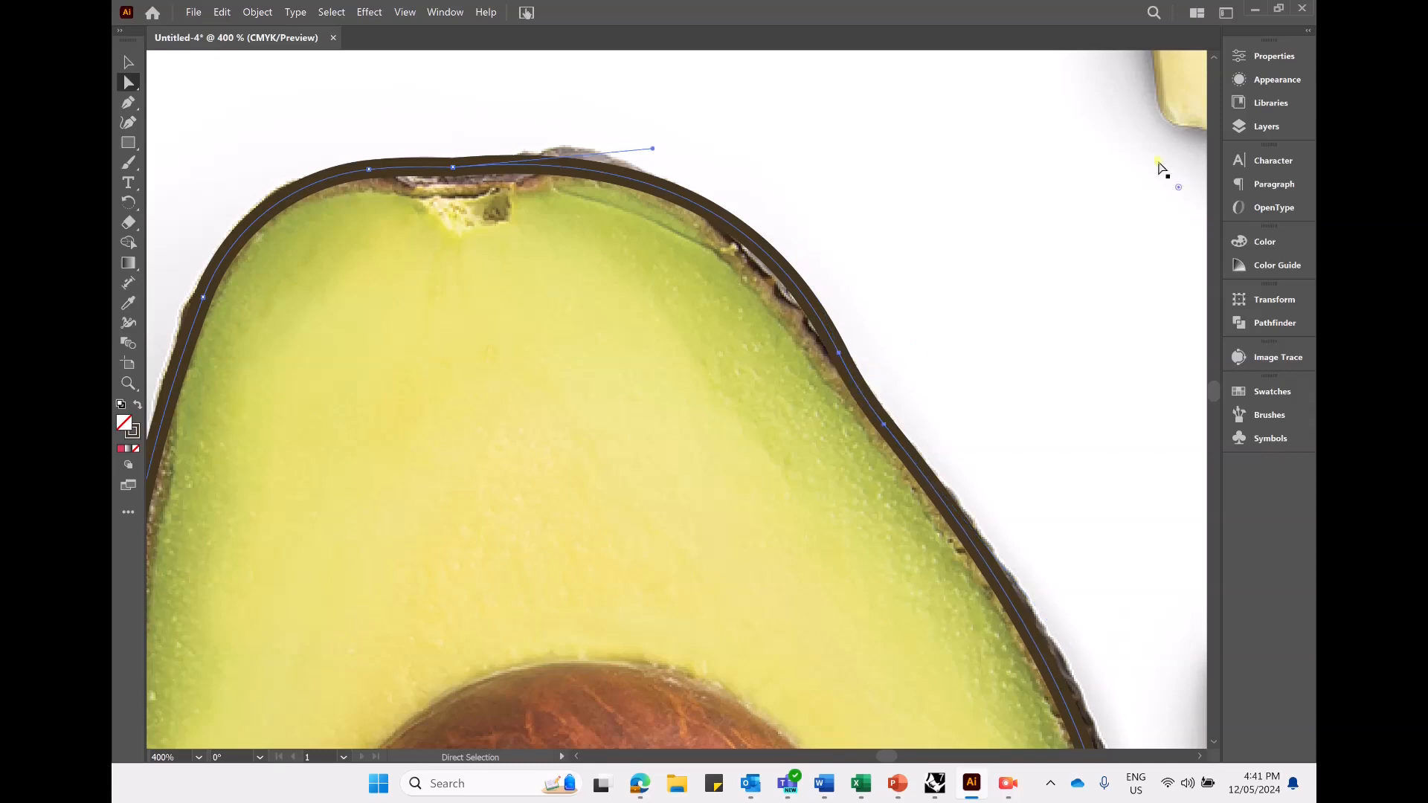
pyautogui.scroll(-3, 850, 329)
pyautogui.moveTo(966, 269); pyautogui.dragTo(1063, 208)
pyautogui.scroll(3, 950, 599)
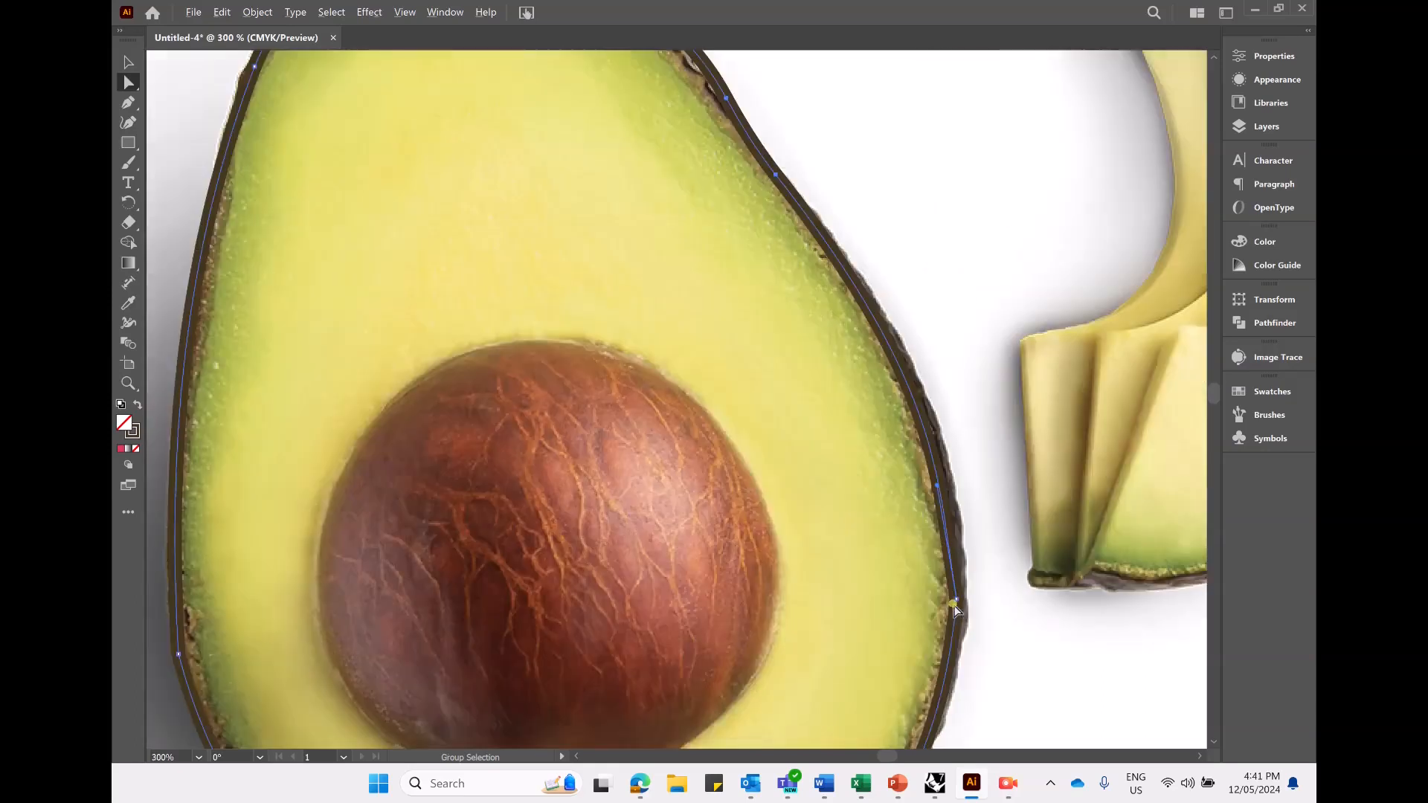
# Round the remaining corners of the outline at its right side, left side and bottom
pyautogui.click(955, 601)
pyautogui.moveTo(938, 601); pyautogui.dragTo(504, 520)
pyautogui.scroll(-3, 729, 455)
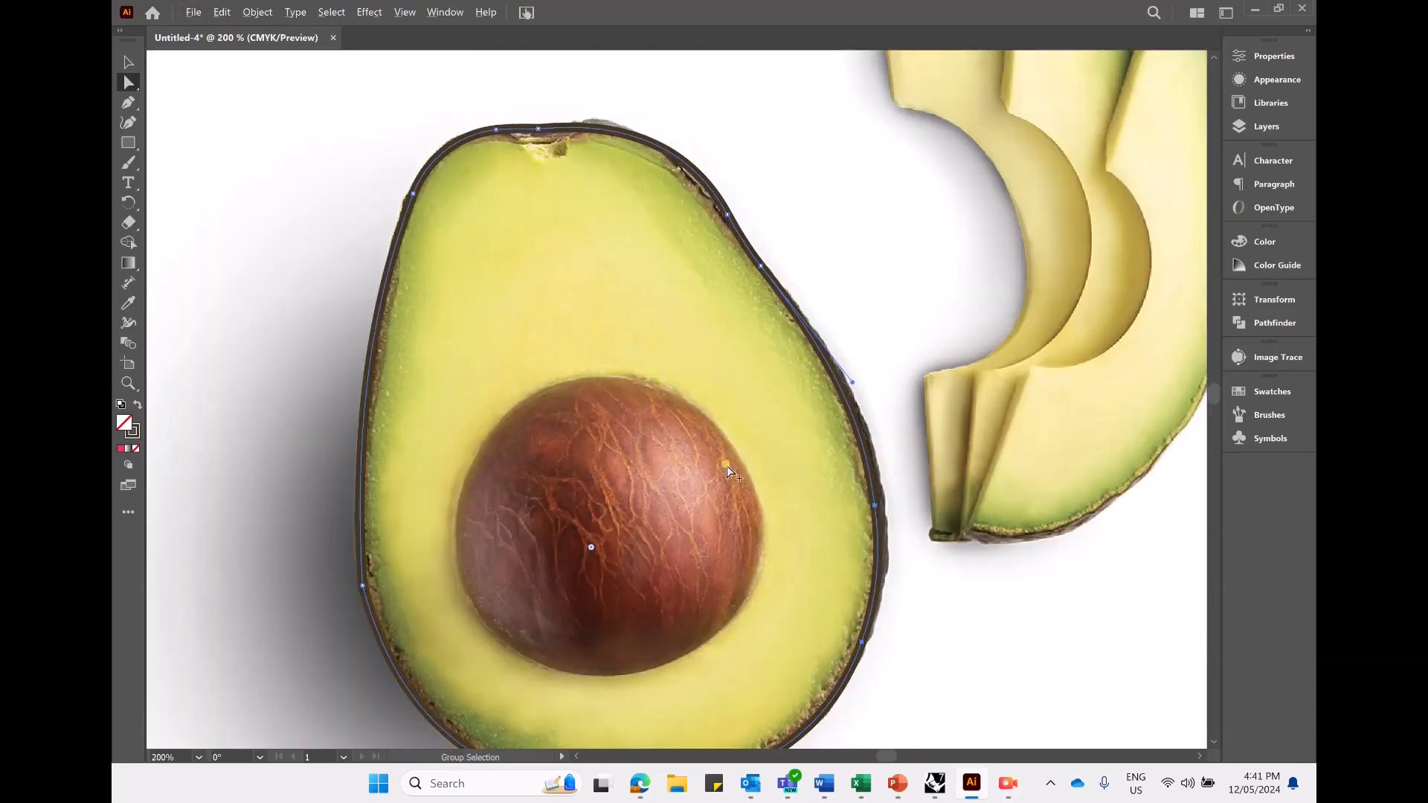
pyautogui.click(452, 556)
pyautogui.moveTo(467, 553); pyautogui.dragTo(629, 560)
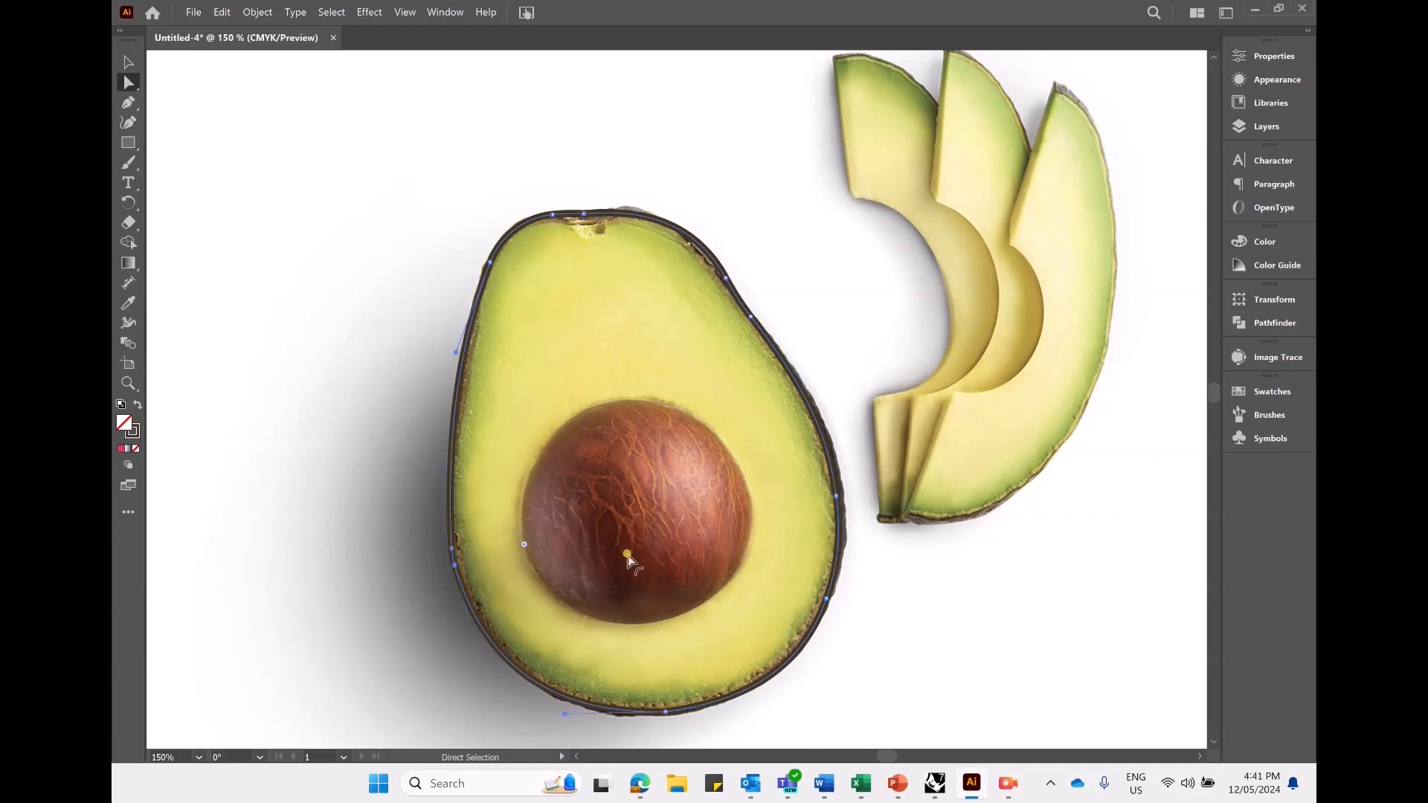
pyautogui.click(660, 714)
pyautogui.moveTo(663, 654); pyautogui.dragTo(630, 435)
pyautogui.scroll(-2, 673, 408)
# Move the whole outline off the avocado to check its shape, and undo the move
pyautogui.click(127, 62)
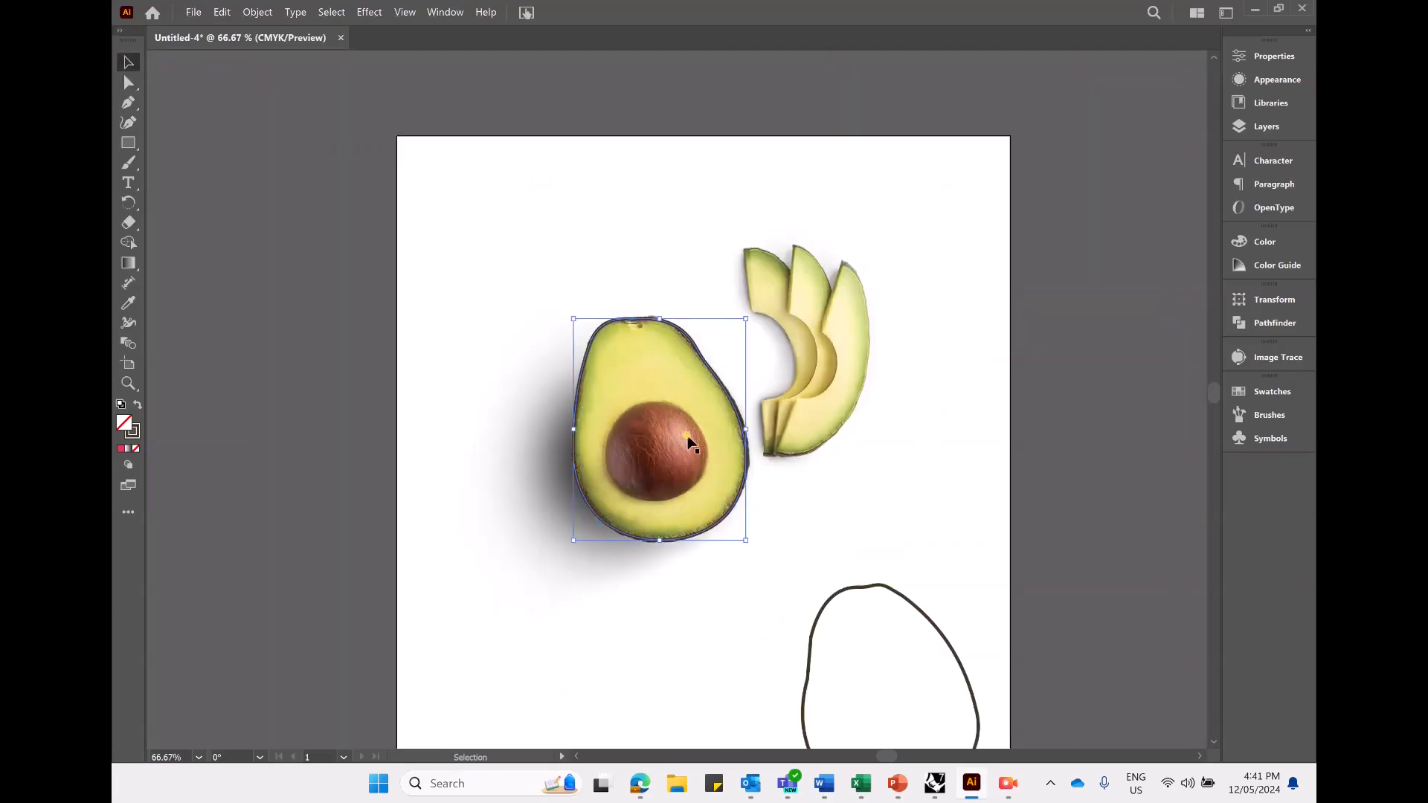
pyautogui.moveTo(707, 370); pyautogui.dragTo(732, 547)
pyautogui.scroll(-1, 732, 547)
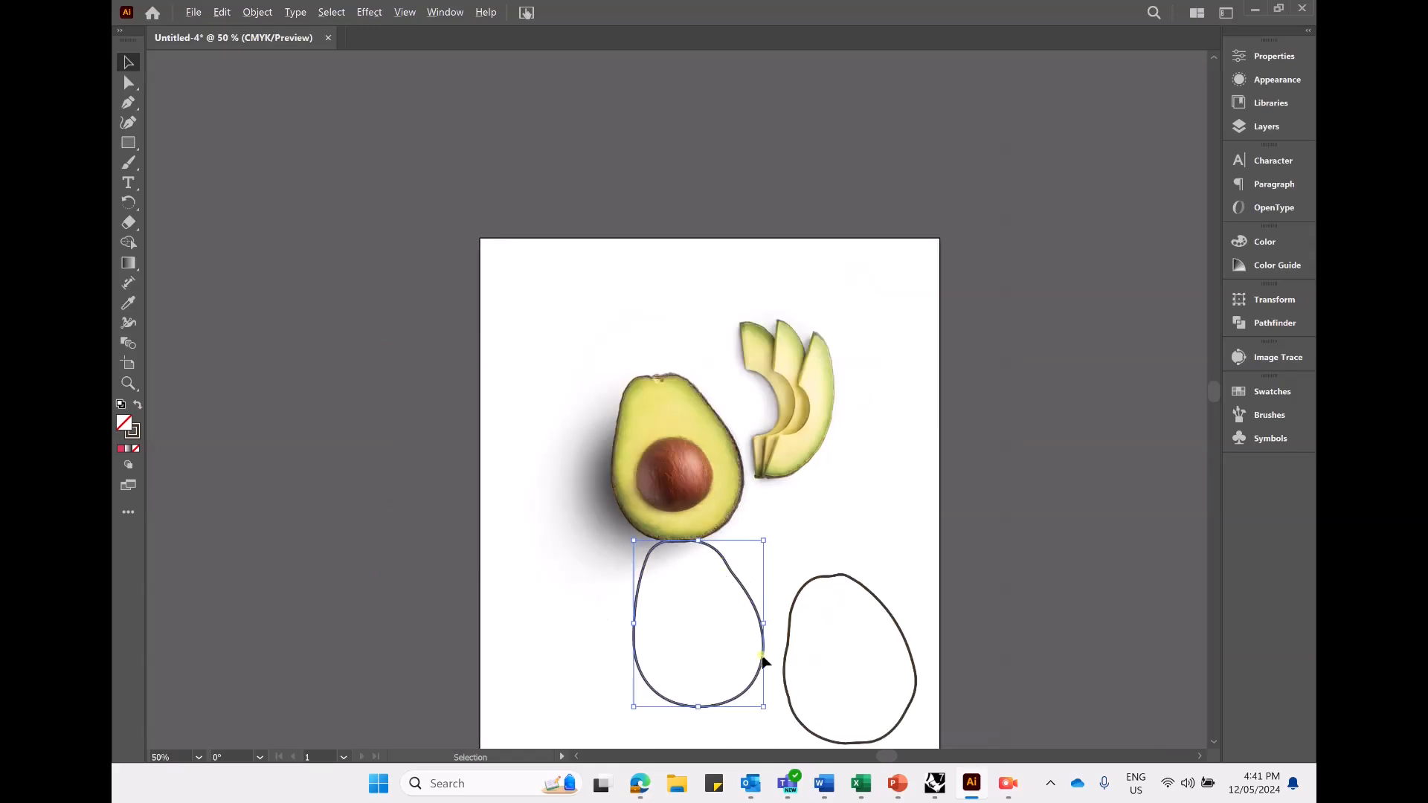
pyautogui.scroll(1, 770, 676)
pyautogui.hotkey('ctrl', 'z')
pyautogui.hotkey('ctrl', 'z')
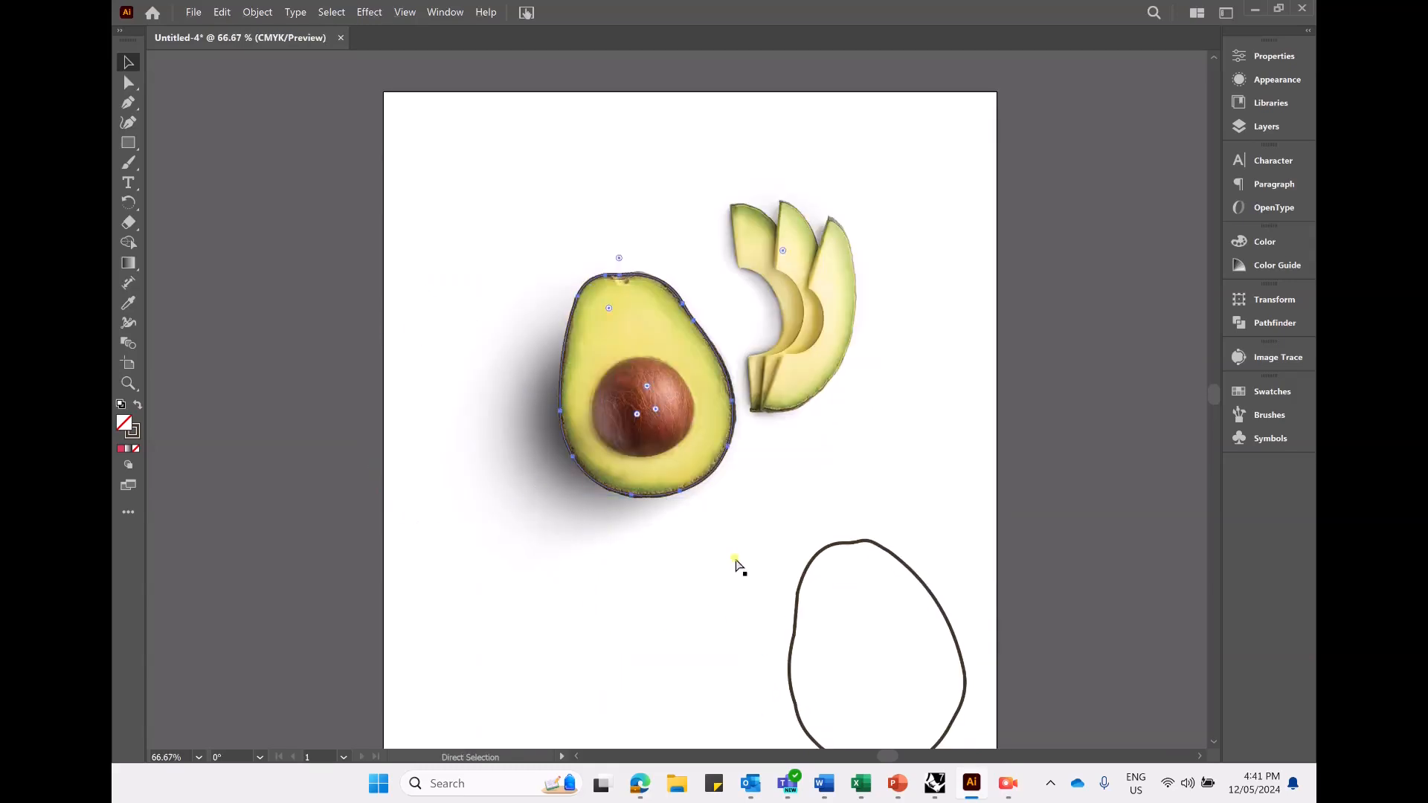
pyautogui.scroll(2, 637, 364)
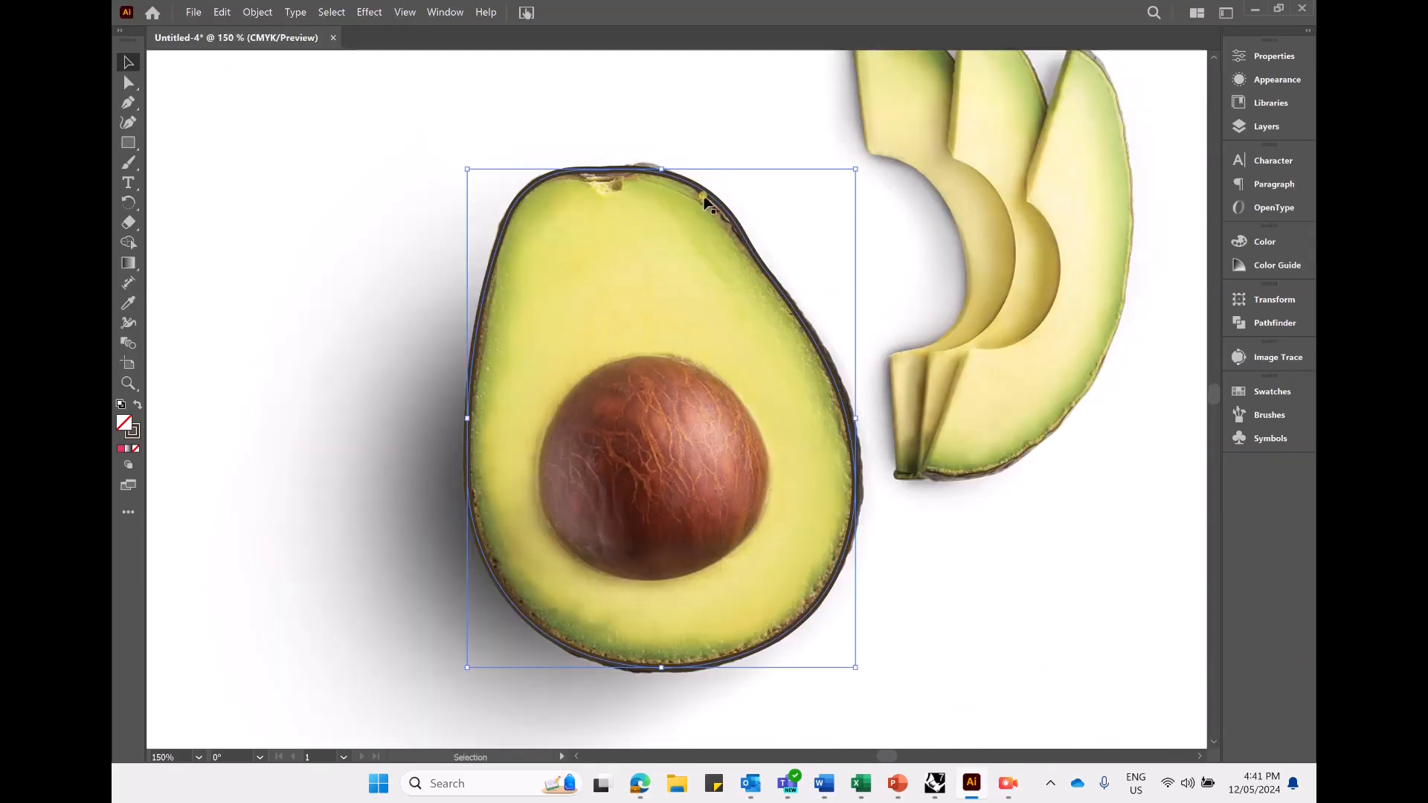
# Set the avocado outline's stroke weight to 1 pt and its stroke color to black
pyautogui.click(134, 435)
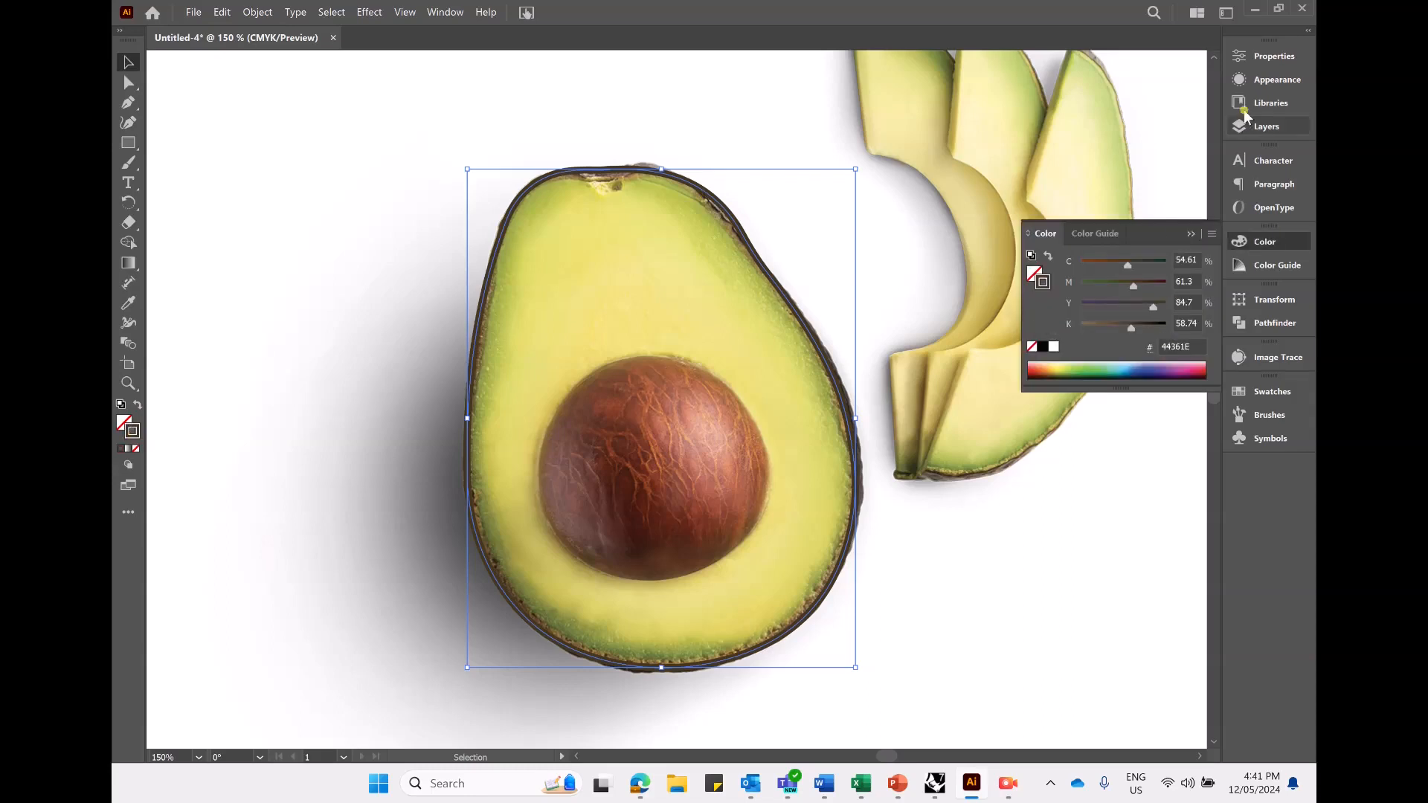
pyautogui.click(1279, 83)
pyautogui.click(1105, 99)
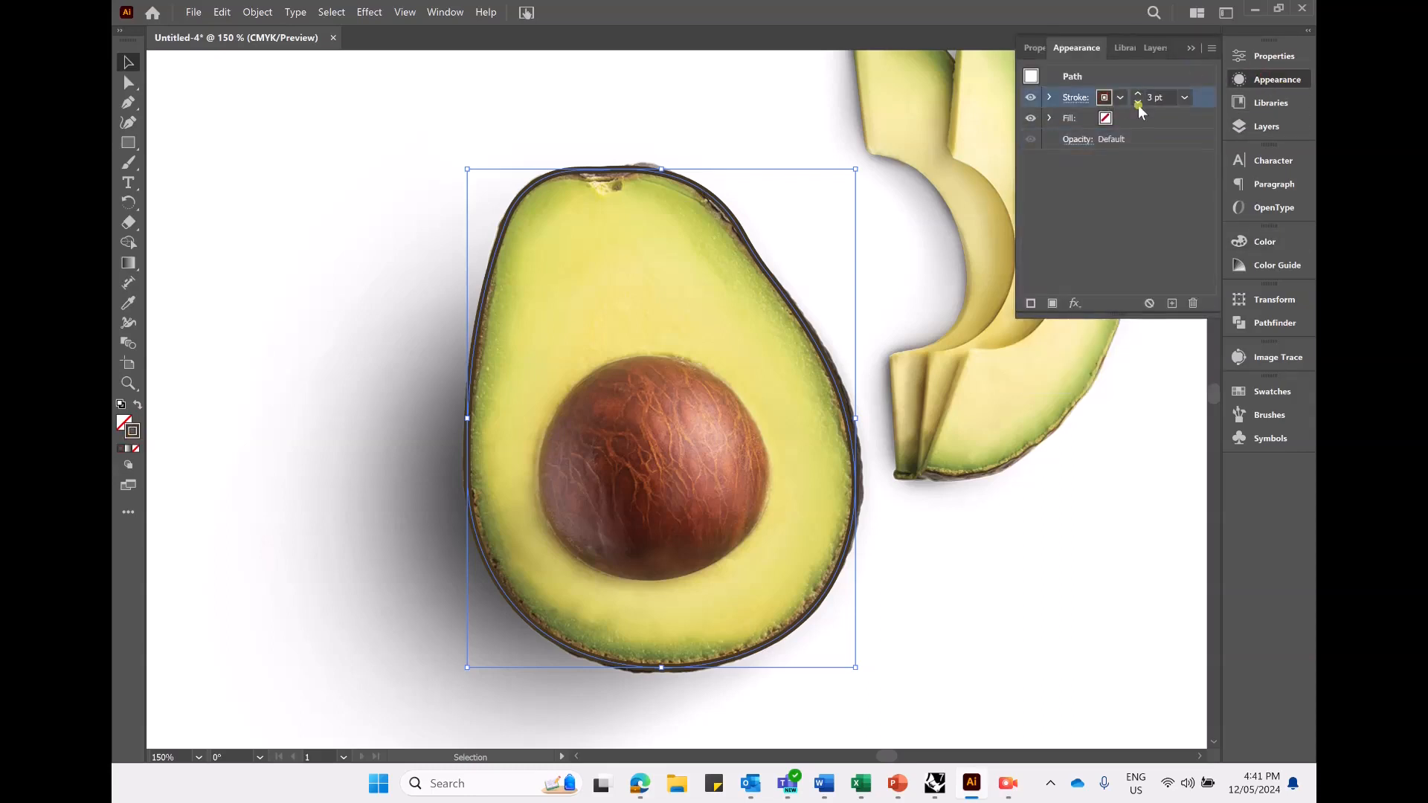
pyautogui.click(1138, 103)
pyautogui.click(1138, 102)
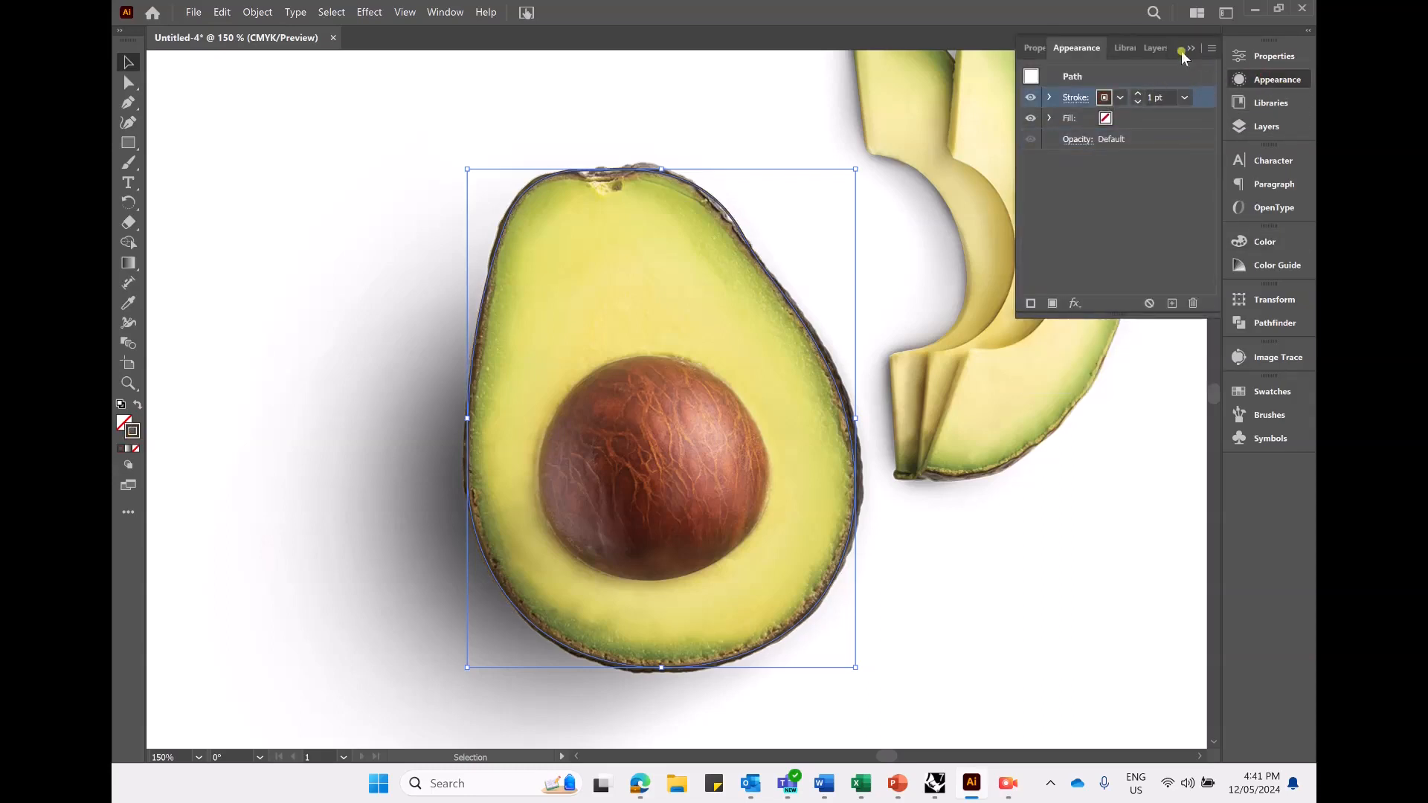
pyautogui.doubleClick(133, 431)
pyautogui.moveTo(618, 431); pyautogui.dragTo(657, 519)
pyautogui.click(891, 288)
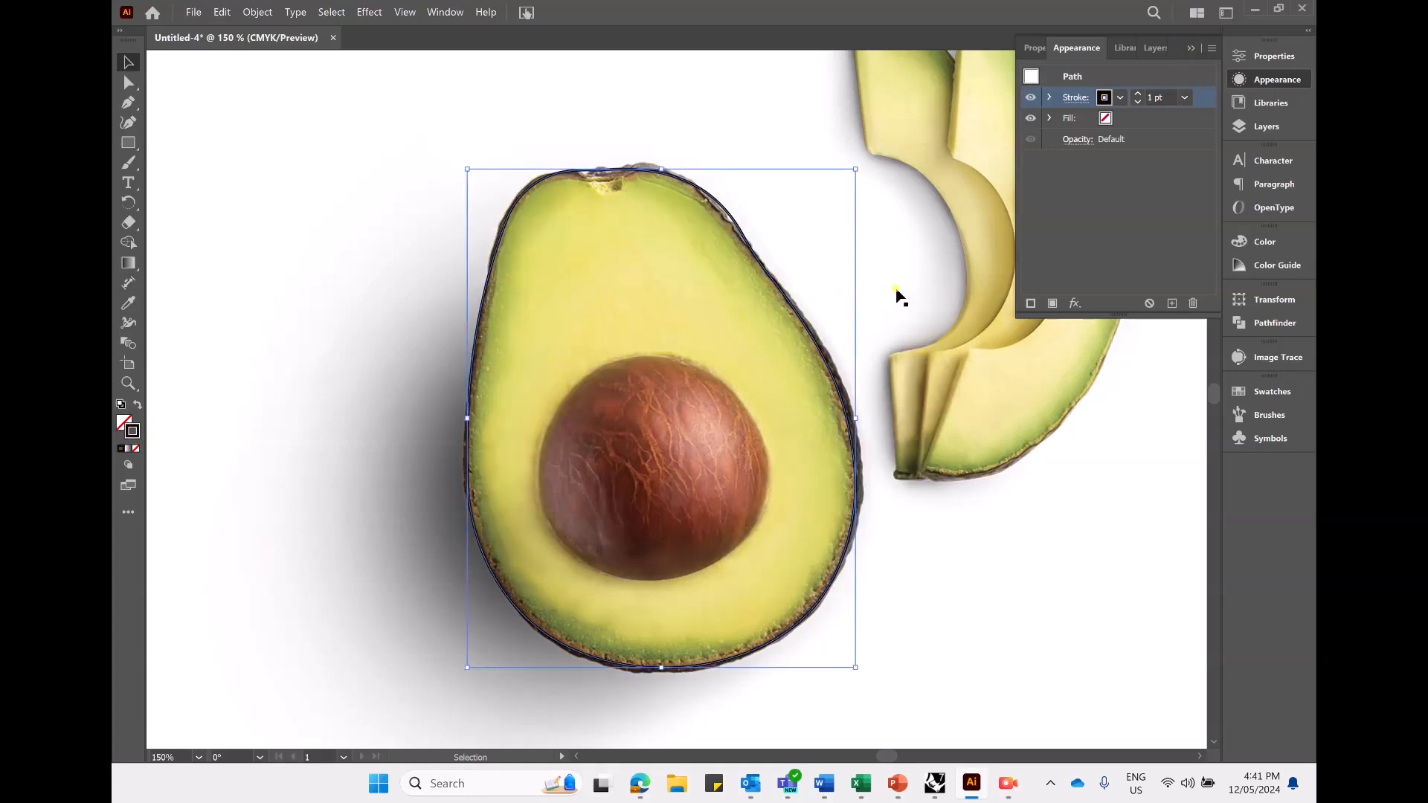
pyautogui.click(1200, 44)
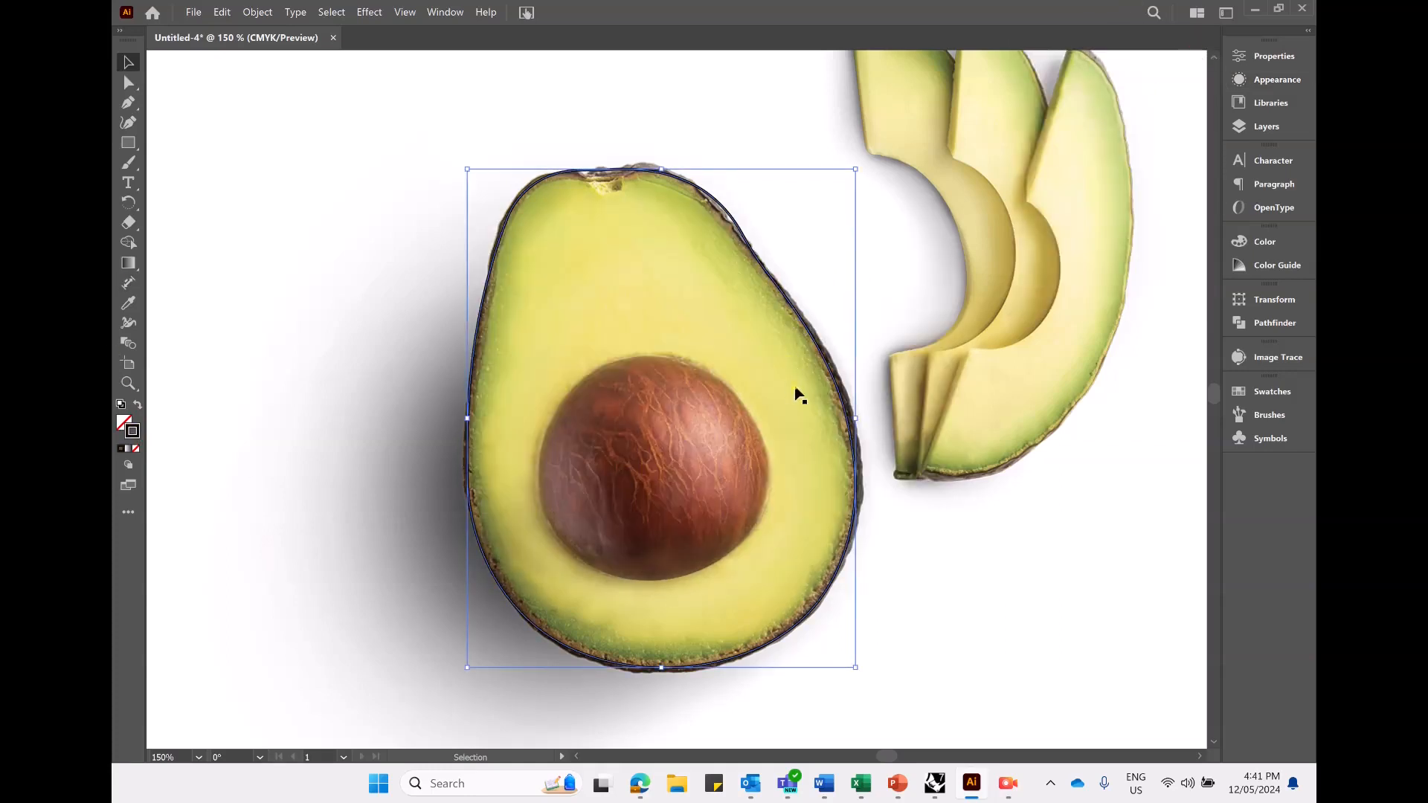
# Enlarge the outline slightly and shift it to sit over the outer edge of the avocado's skin
pyautogui.moveTo(856, 169); pyautogui.dragTo(860, 163)
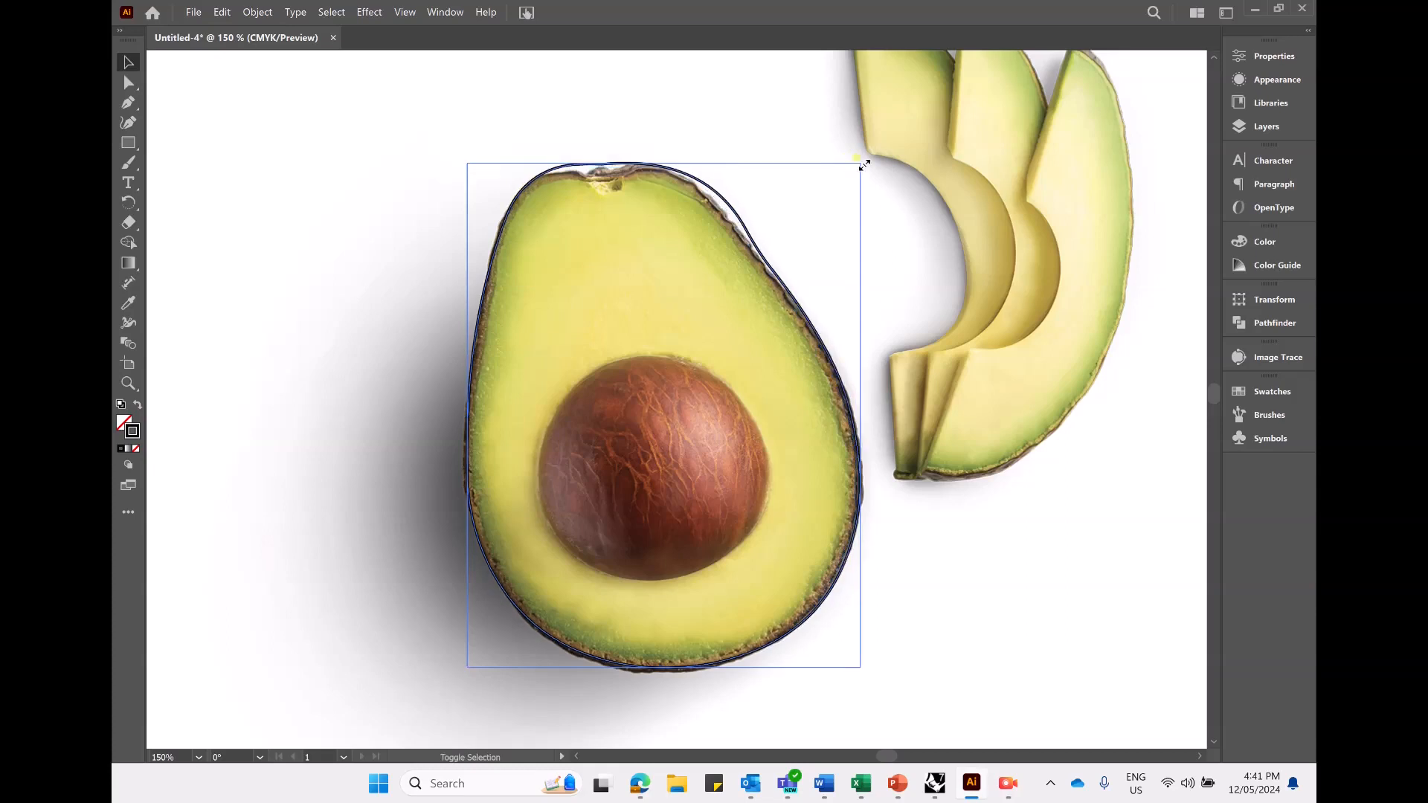
pyautogui.moveTo(842, 394); pyautogui.dragTo(839, 398)
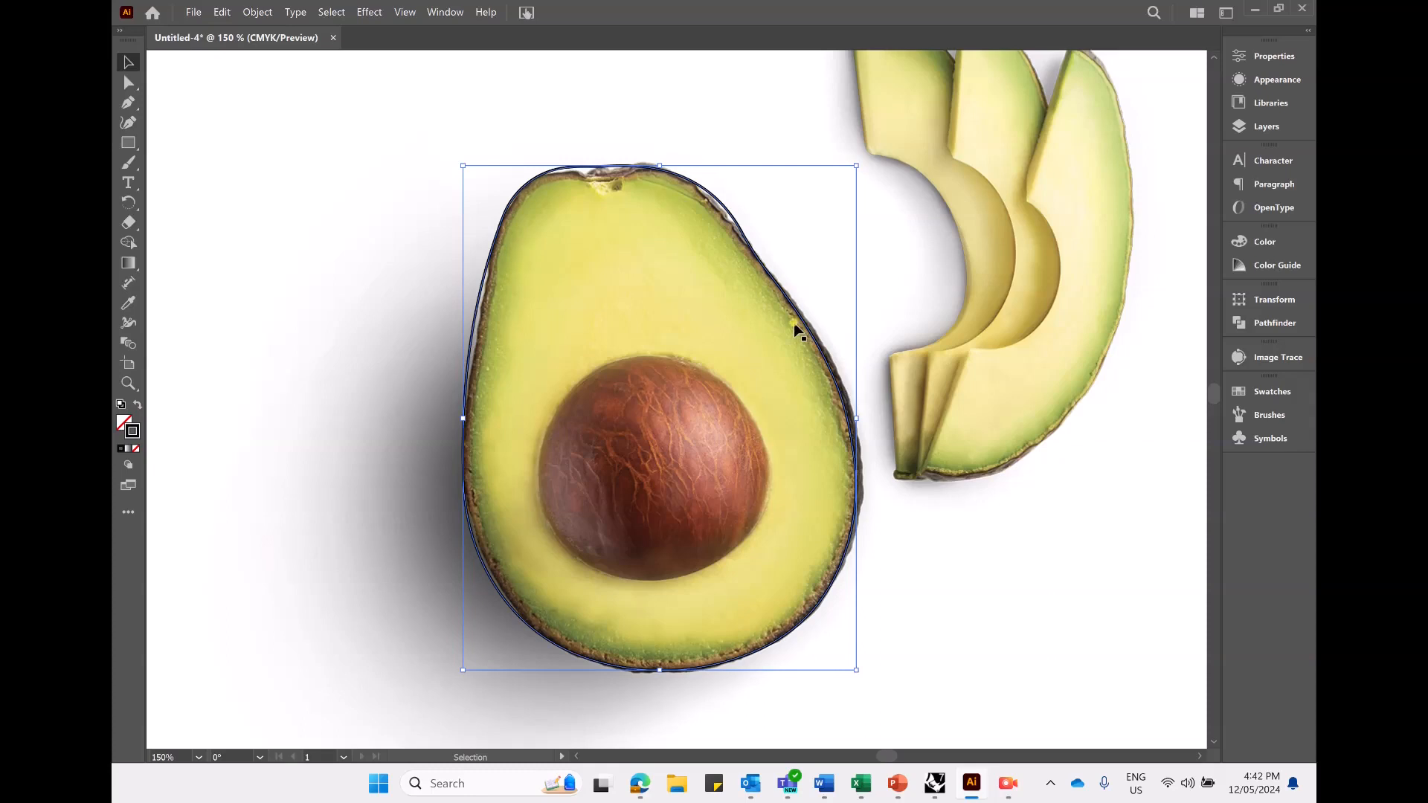
pyautogui.press('a')
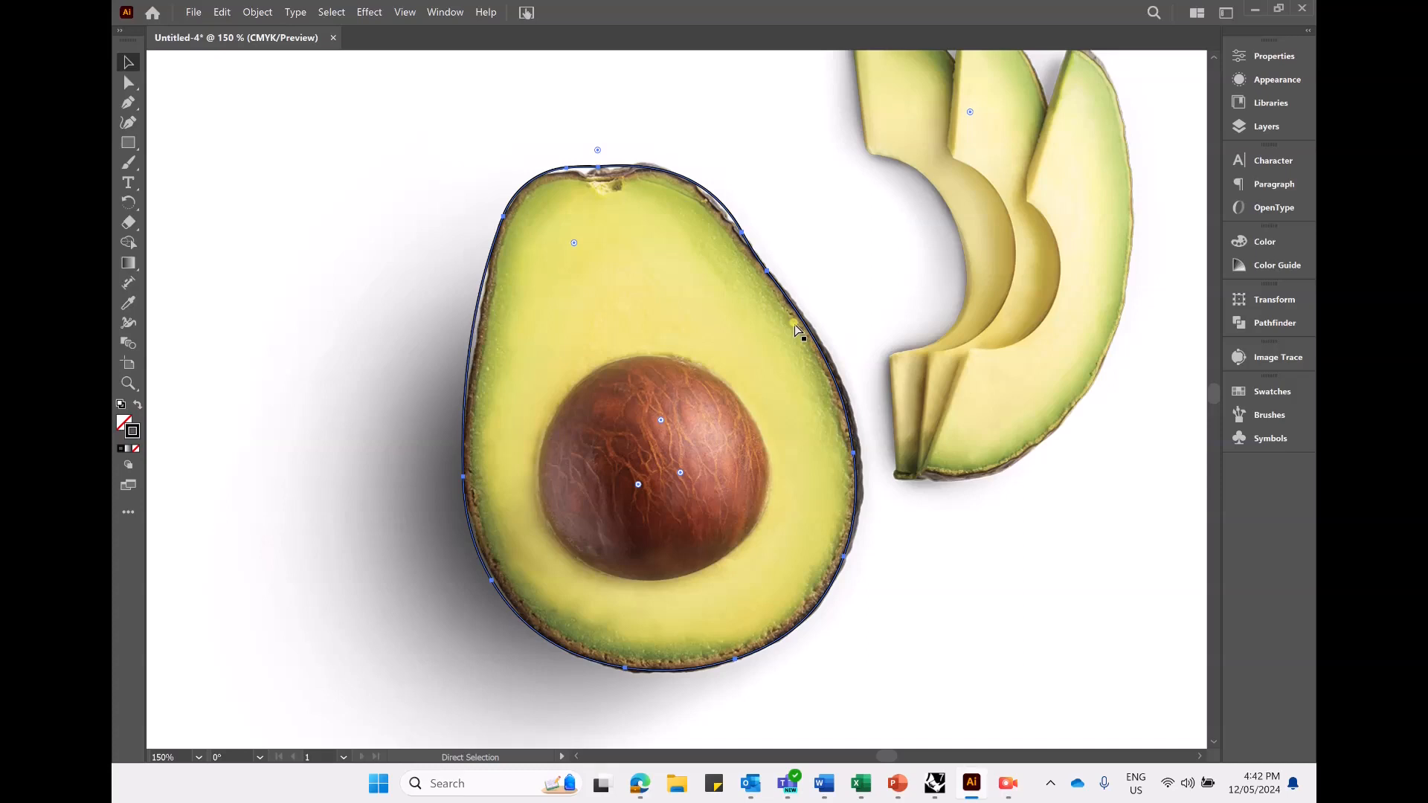
# Paste a copy of the outline, scale it down and place it inside the original along the skin's inner edge
pyautogui.hotkey('ctrl', 'v')
pyautogui.click(221, 12)
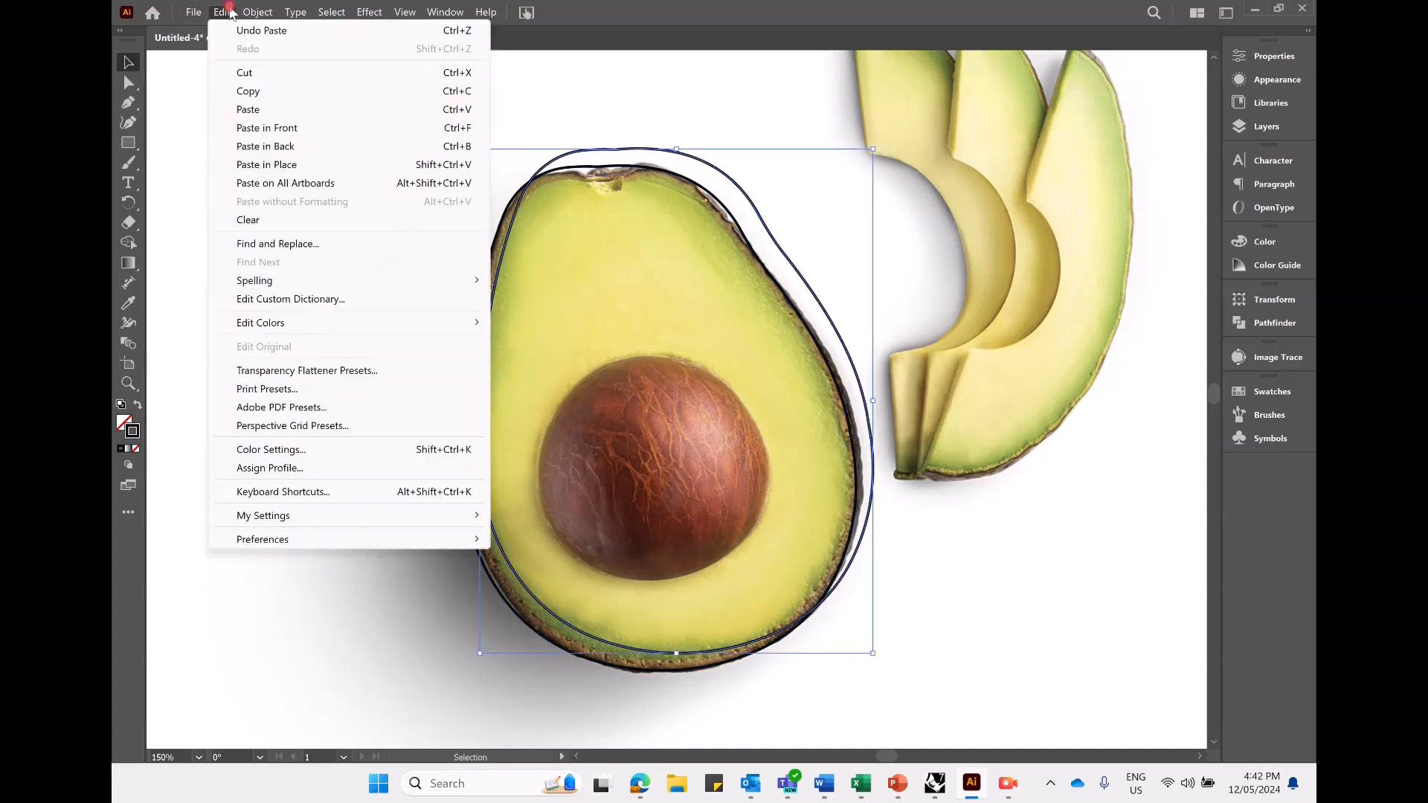
pyautogui.click(257, 12)
pyautogui.click(222, 12)
pyautogui.click(222, 11)
pyautogui.moveTo(868, 151); pyautogui.dragTo(857, 168)
pyautogui.moveTo(742, 221); pyautogui.dragTo(729, 232)
pyautogui.moveTo(851, 172); pyautogui.dragTo(847, 180)
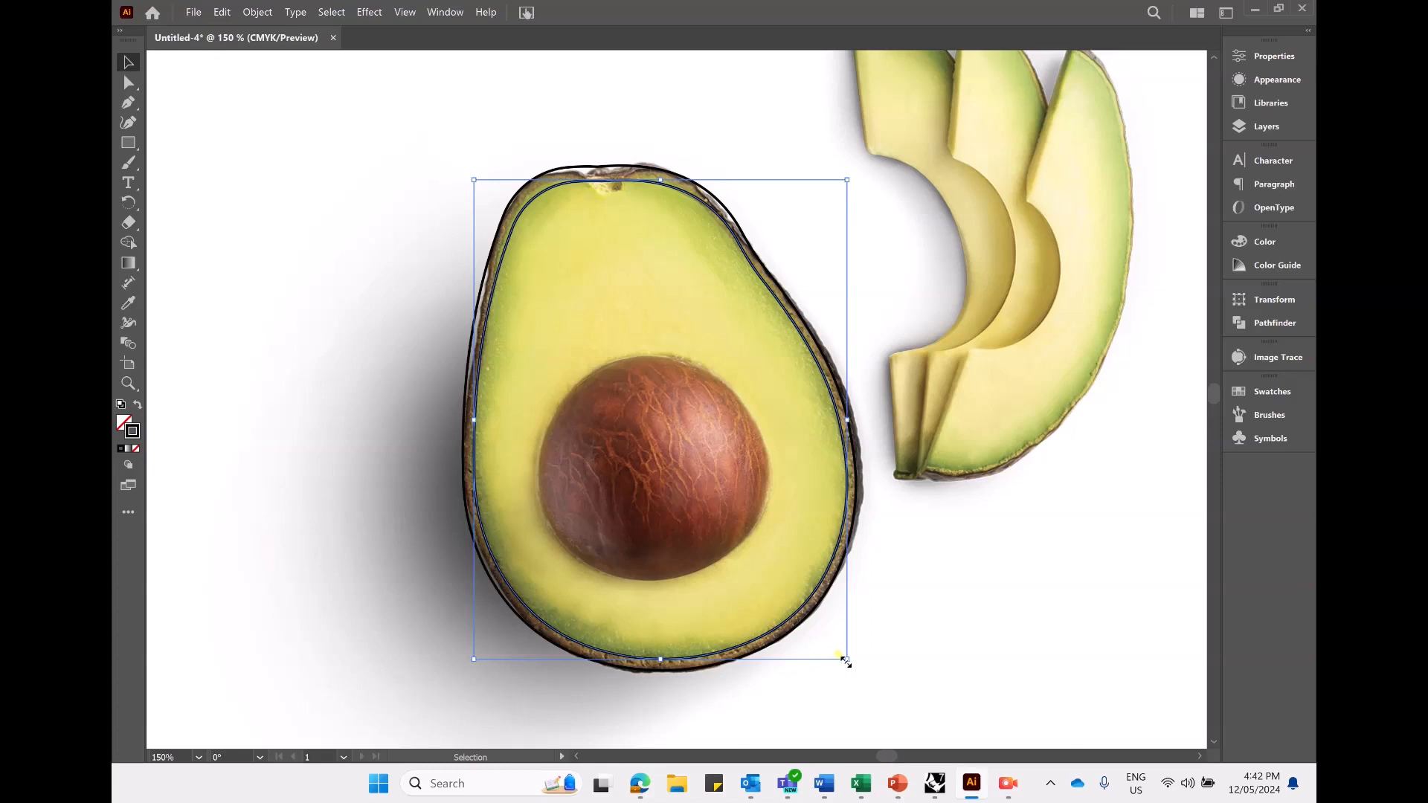
# Draw a closed straight-sided Pen path with four anchor points around the edge of the avocado pit
pyautogui.click(572, 121)
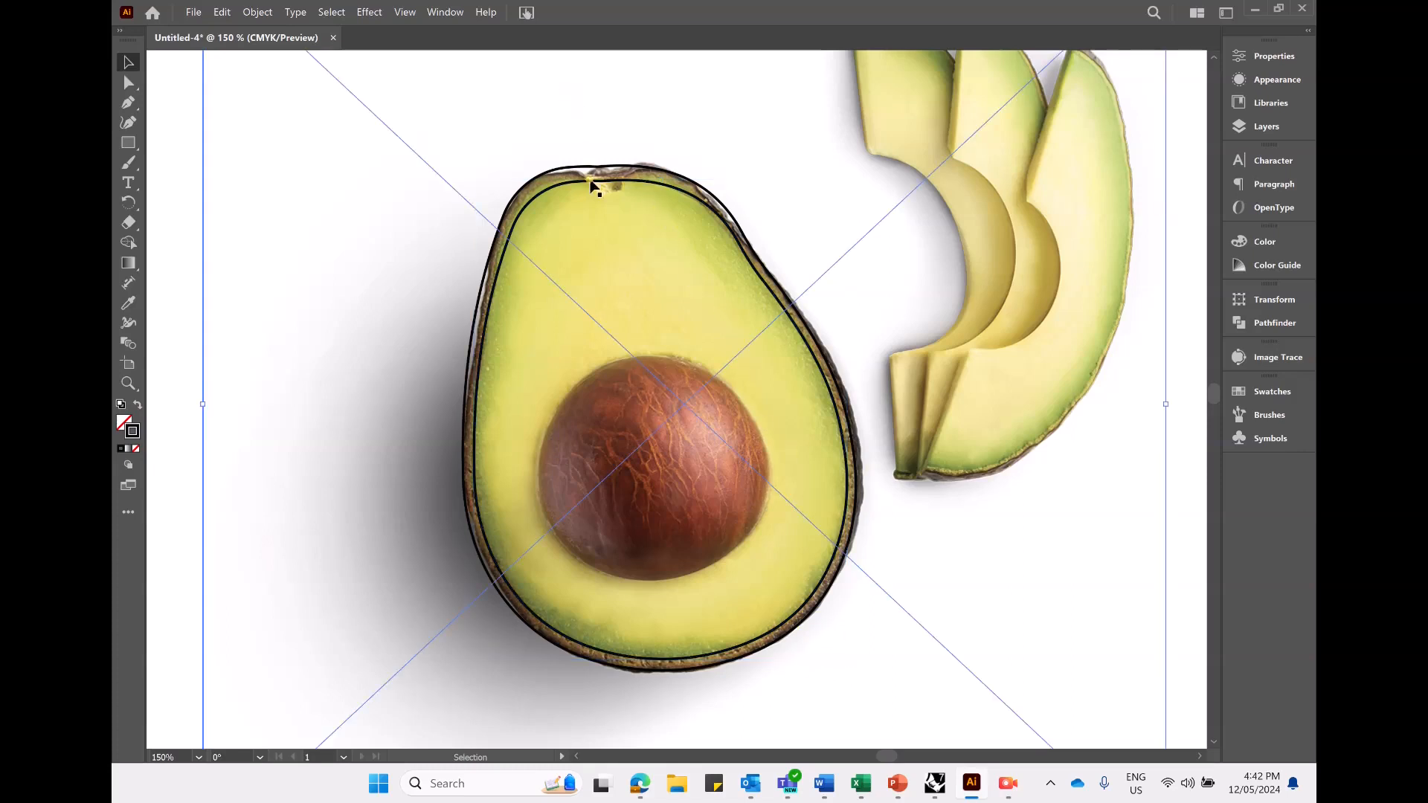
pyautogui.scroll(2, 593, 181)
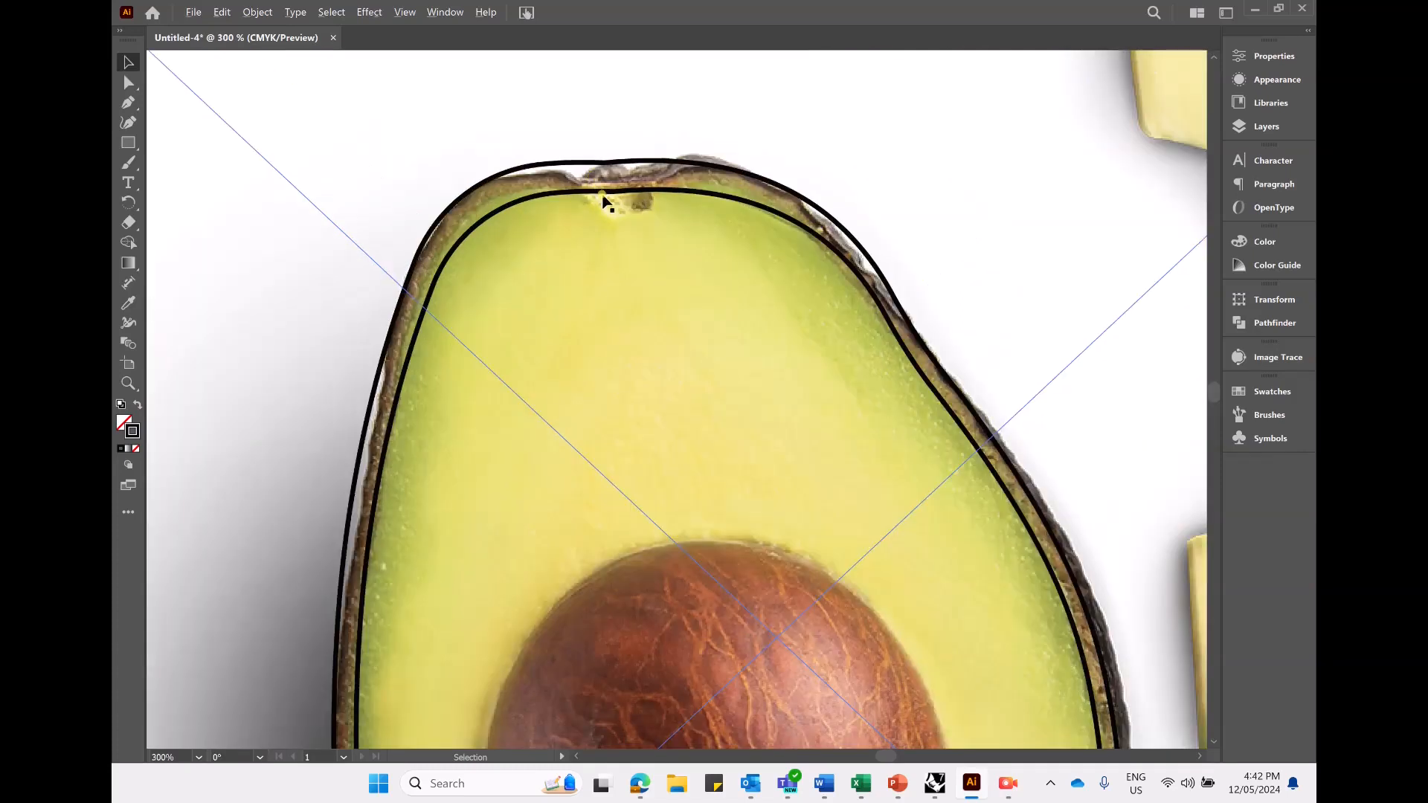
pyautogui.scroll(-2, 604, 202)
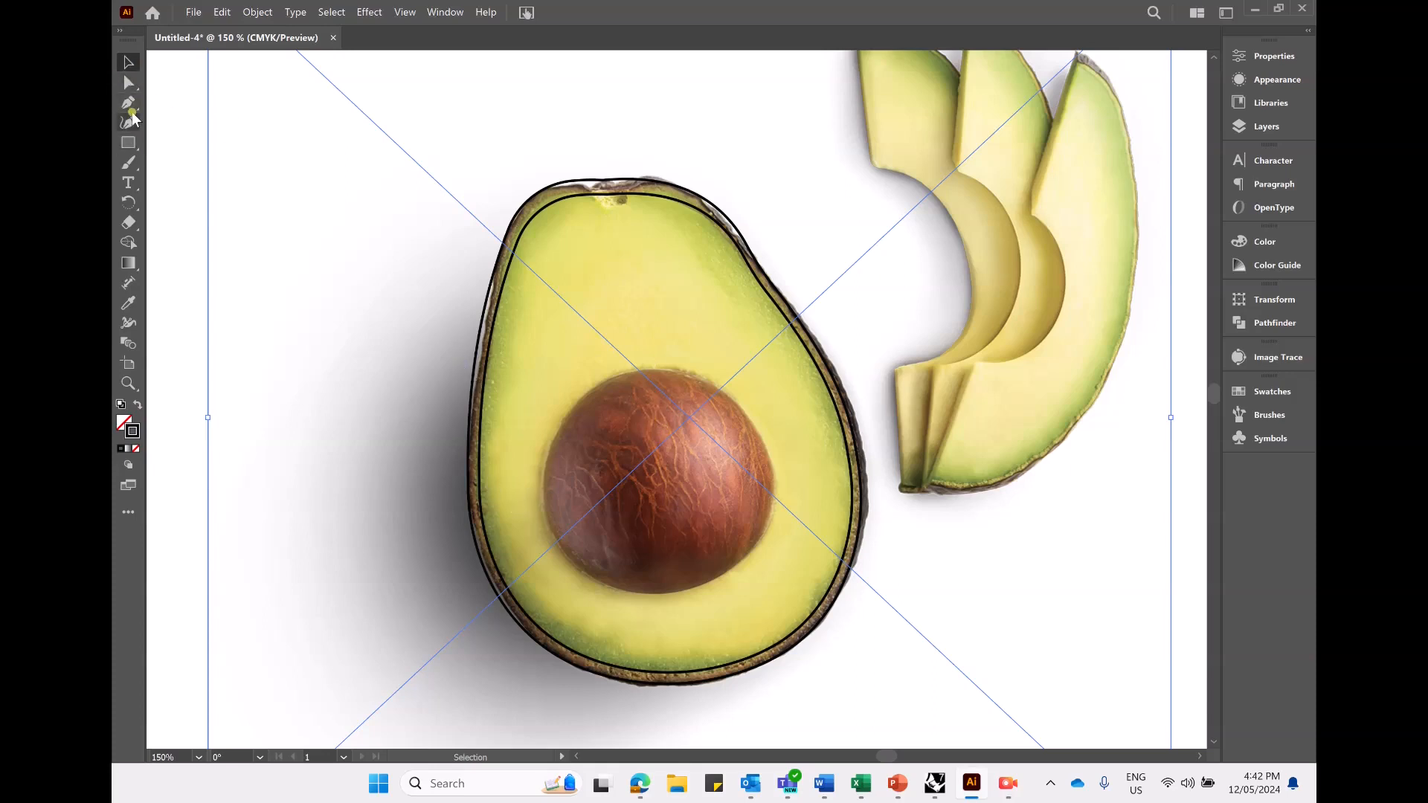
pyautogui.click(129, 104)
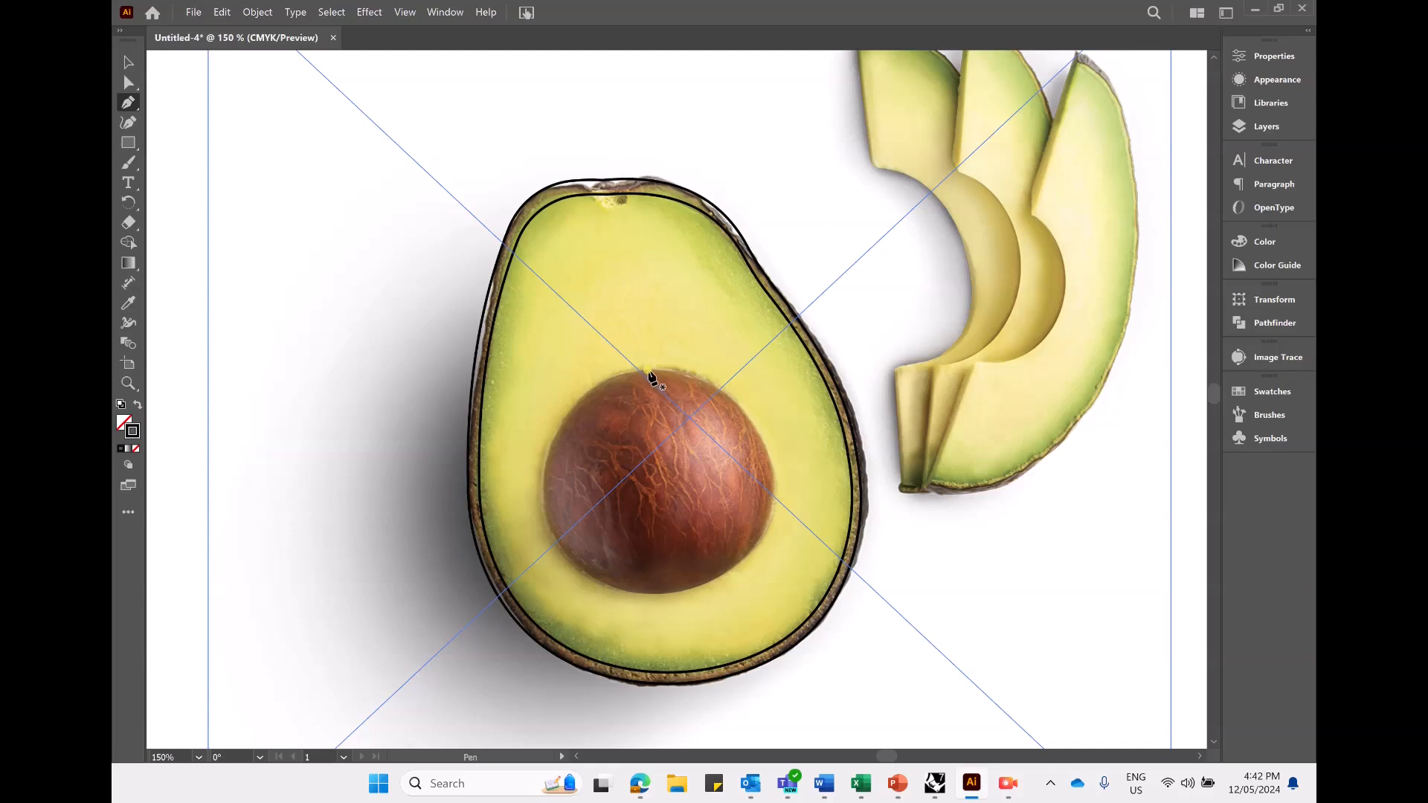
pyautogui.click(644, 366)
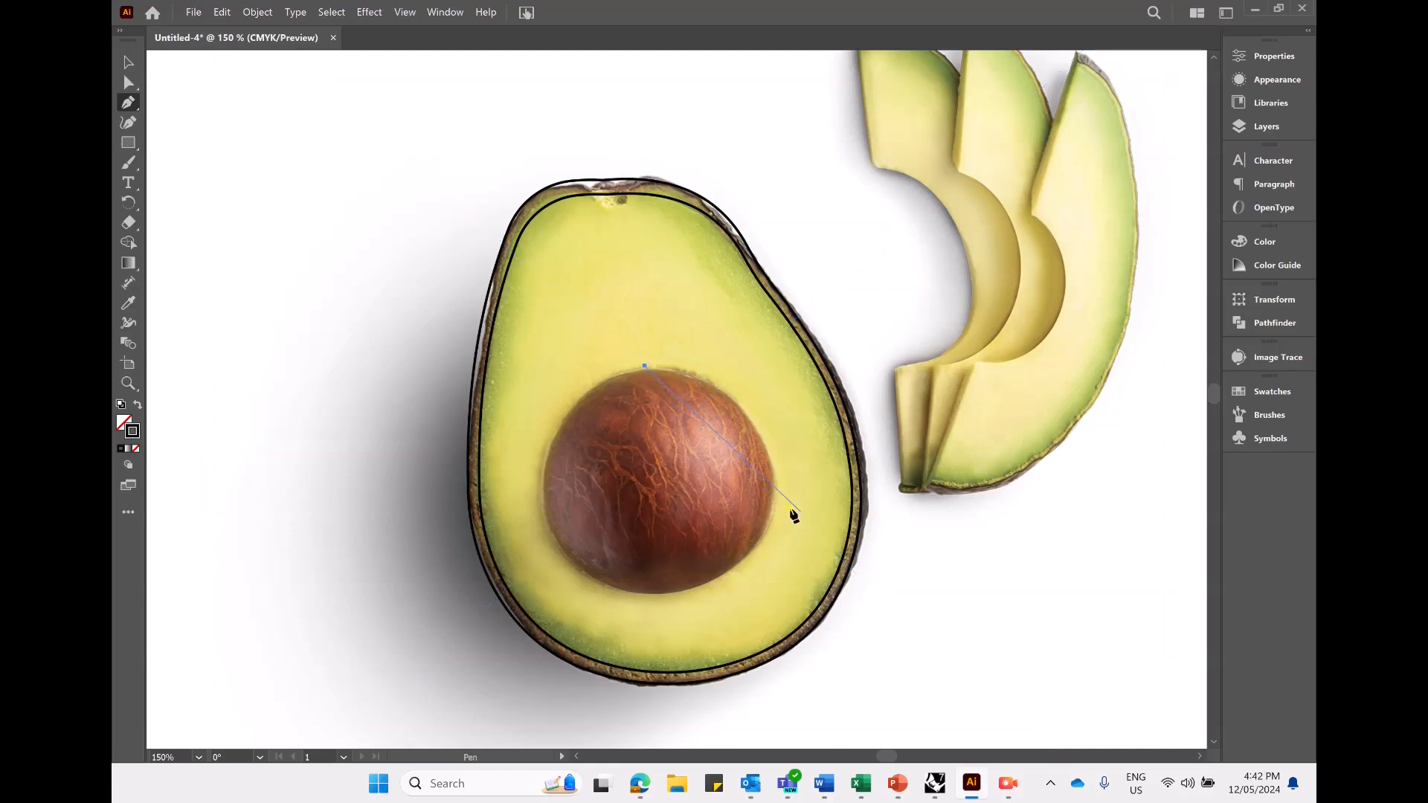
pyautogui.click(775, 490)
pyautogui.click(659, 593)
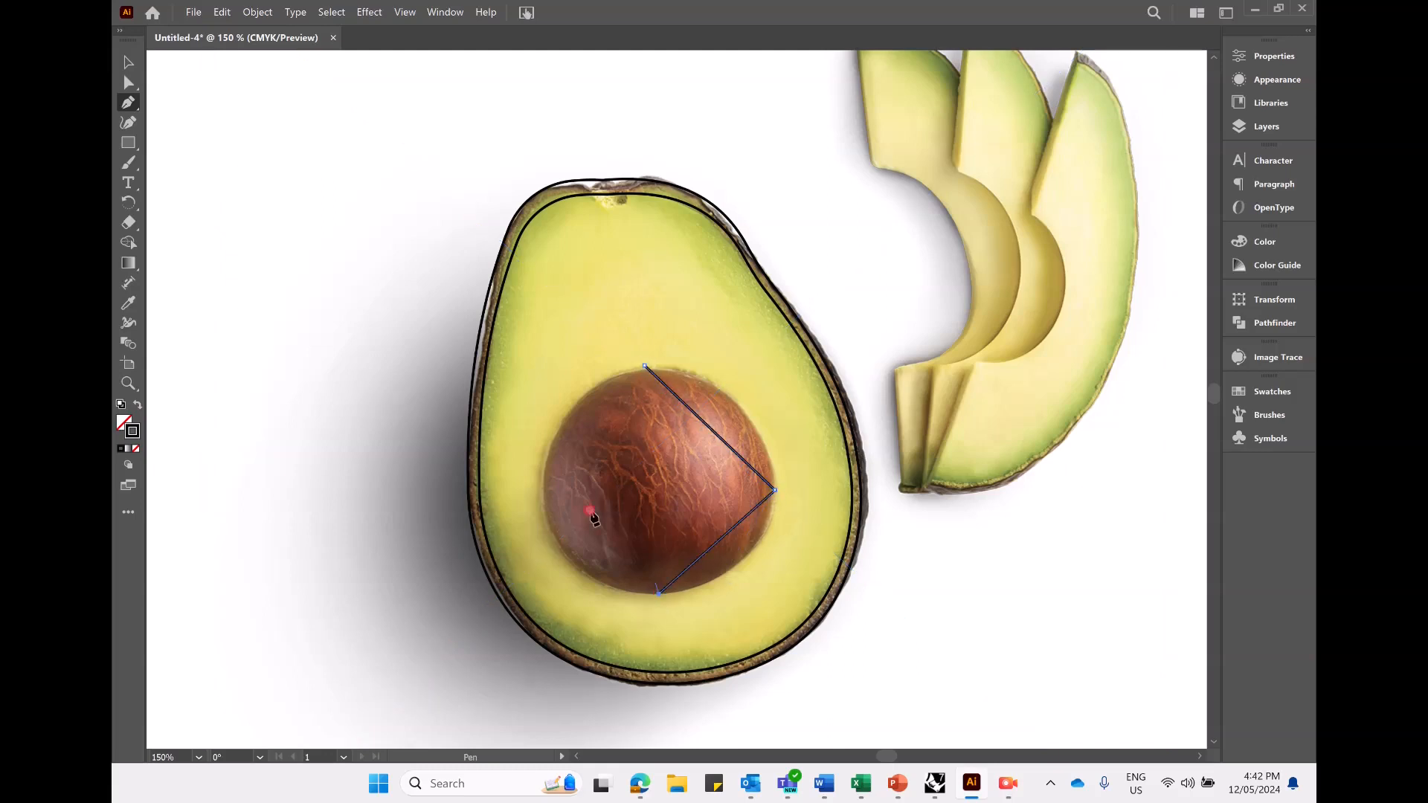
pyautogui.click(542, 484)
pyautogui.click(644, 366)
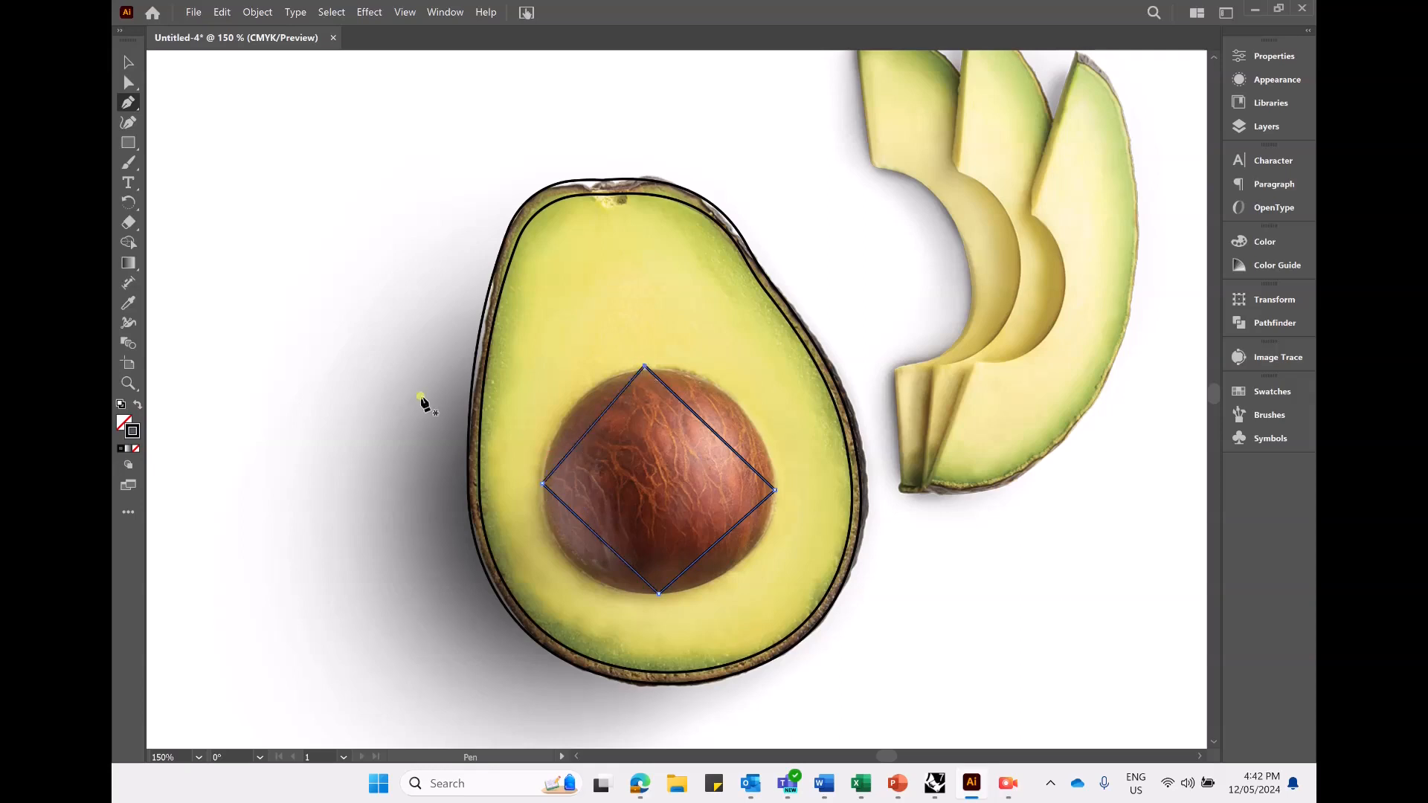
# Bend the four straight segments of the pit path outward so they follow the pit's round edge
pyautogui.moveTo(593, 426); pyautogui.dragTo(577, 407)
pyautogui.moveTo(707, 432); pyautogui.dragTo(743, 408)
pyautogui.moveTo(727, 530); pyautogui.dragTo(745, 563)
pyautogui.moveTo(600, 538); pyautogui.dragTo(569, 570)
# Move the pit path's top anchor point down slightly and round all of the path's corners
pyautogui.click(131, 80)
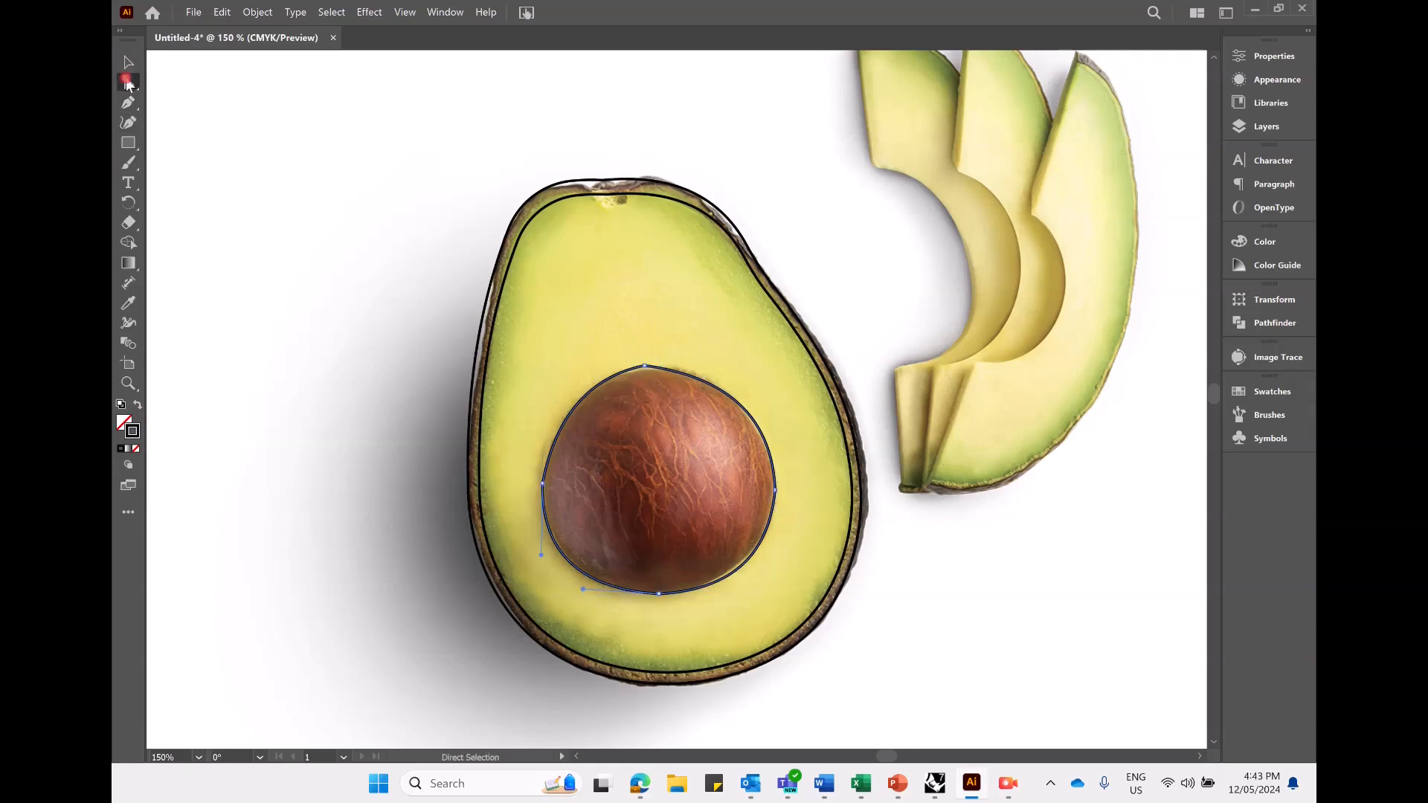
pyautogui.click(128, 121)
pyautogui.moveTo(644, 366)
pyautogui.mouseDown()
pyautogui.moveTo(648, 394)
pyautogui.moveTo(646, 372)
pyautogui.mouseUp()
pyautogui.click(128, 82)
pyautogui.moveTo(650, 412); pyautogui.dragTo(679, 523)
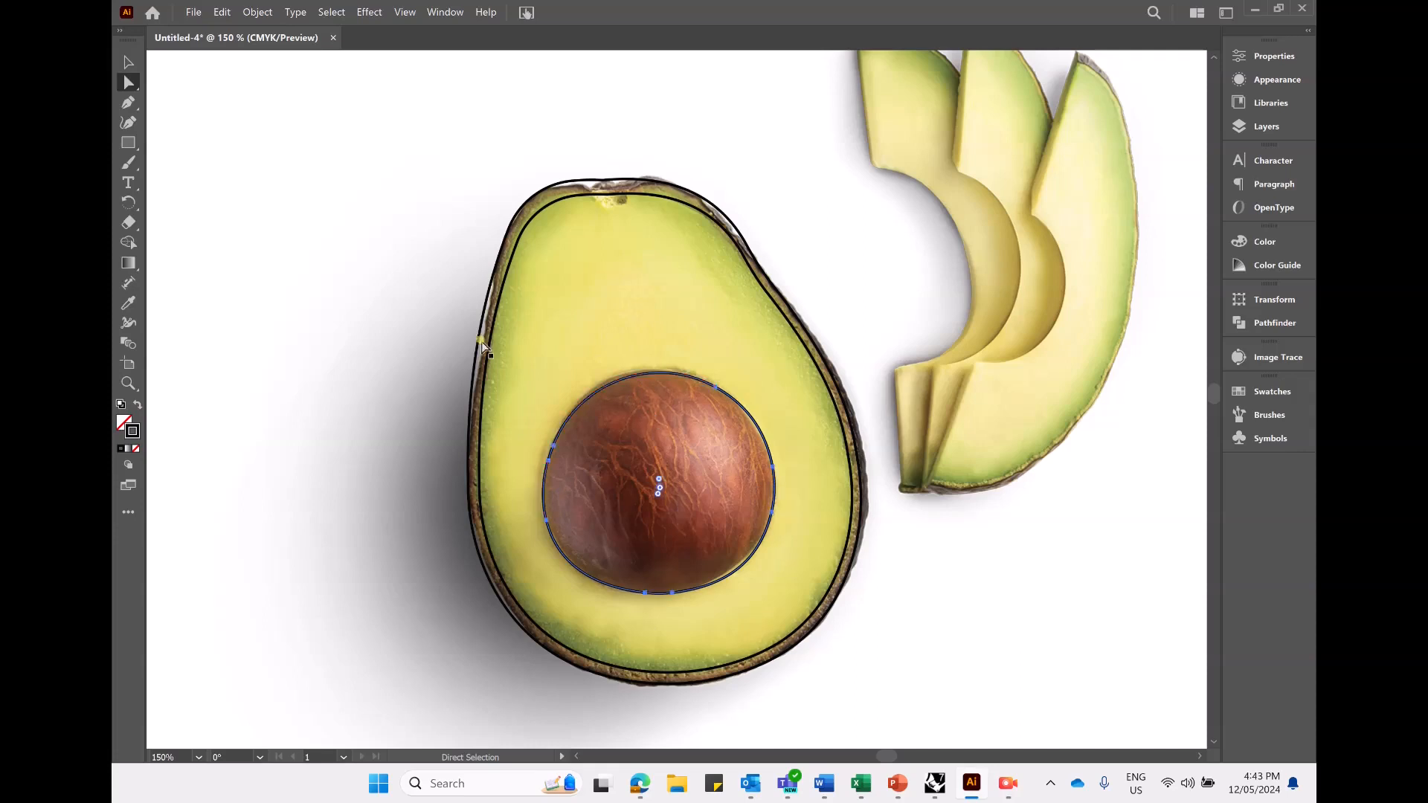
# Reduce the opacity of the placed avocado photo to 25%
pyautogui.click(128, 63)
pyautogui.click(328, 376)
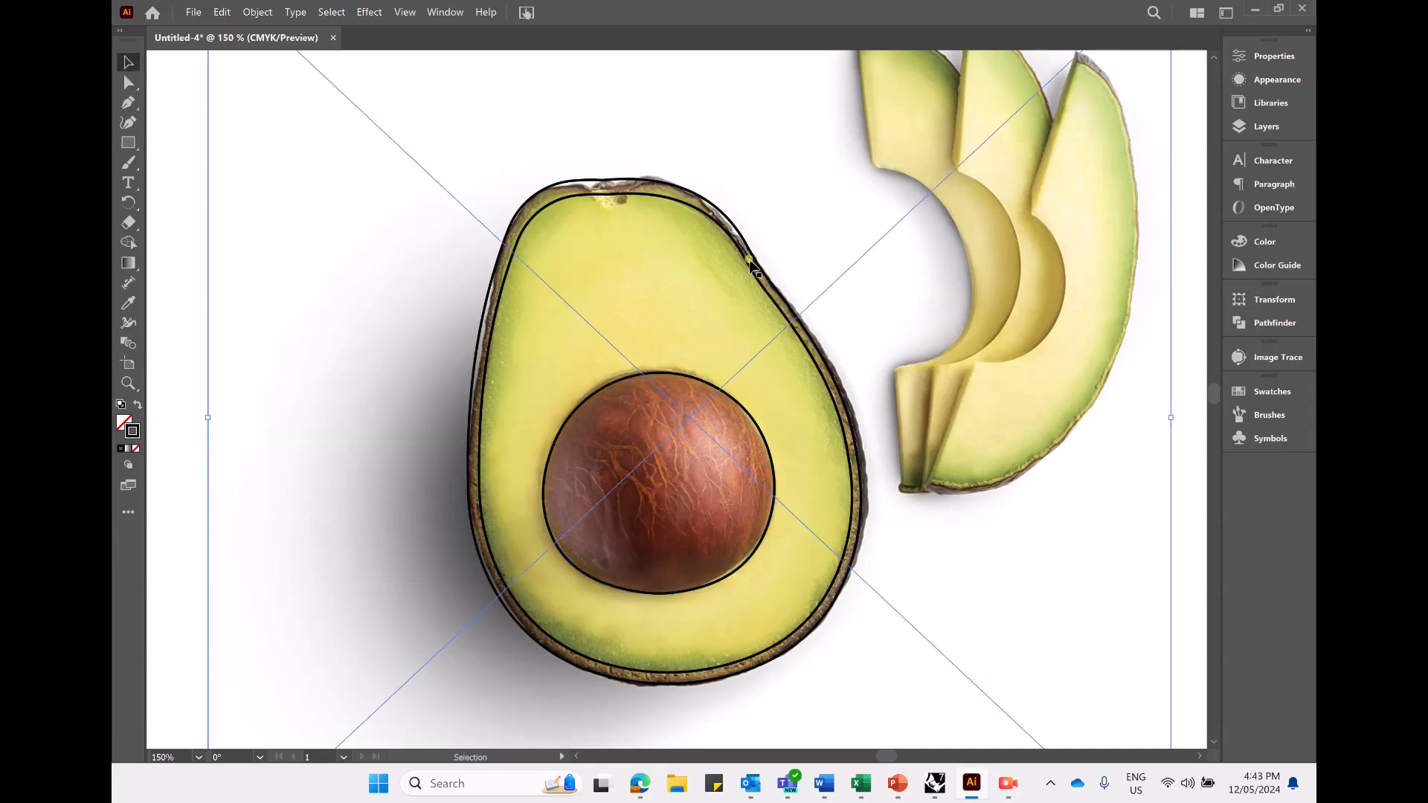
pyautogui.click(1276, 79)
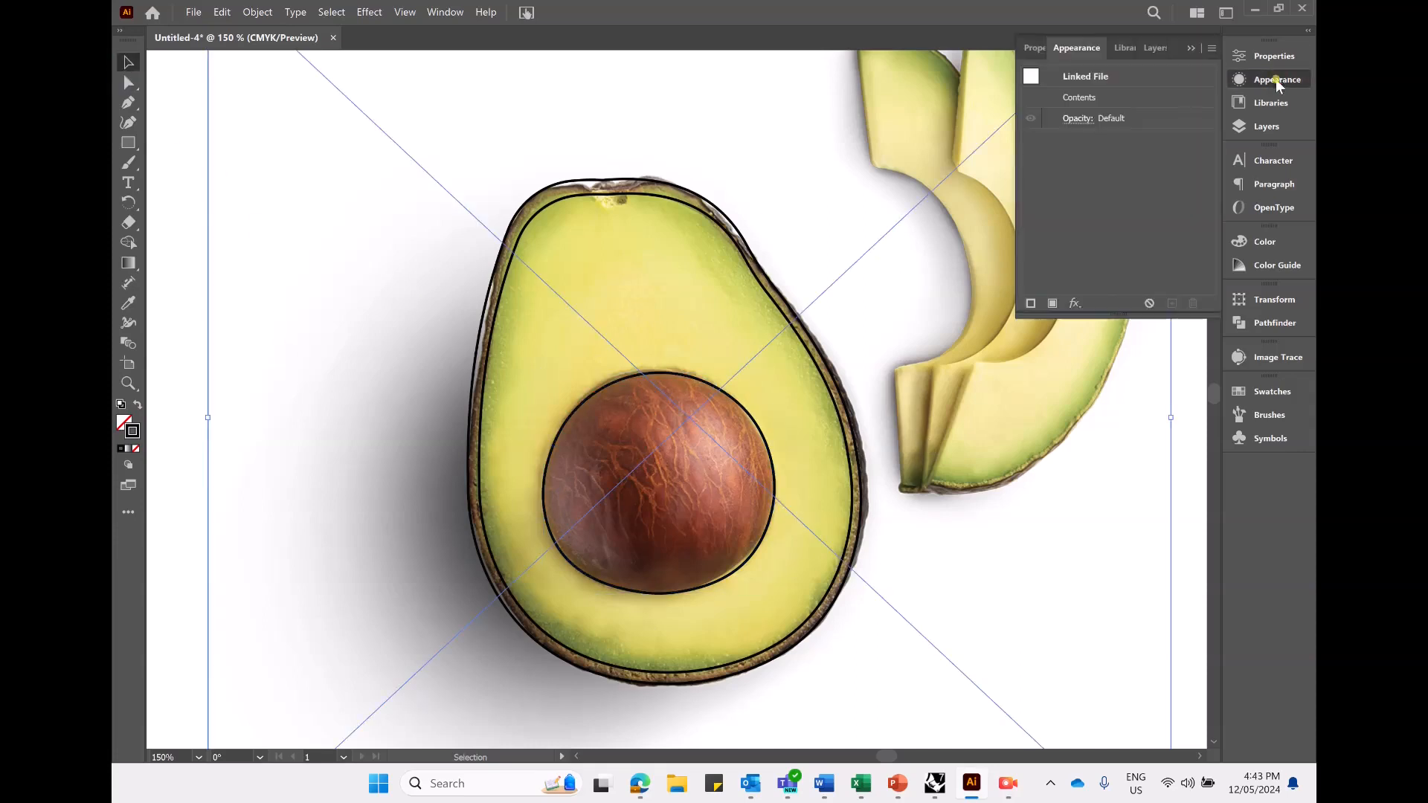
pyautogui.click(1079, 119)
pyautogui.click(1070, 151)
pyautogui.moveTo(1064, 171); pyautogui.dragTo(1018, 172)
pyautogui.click(971, 132)
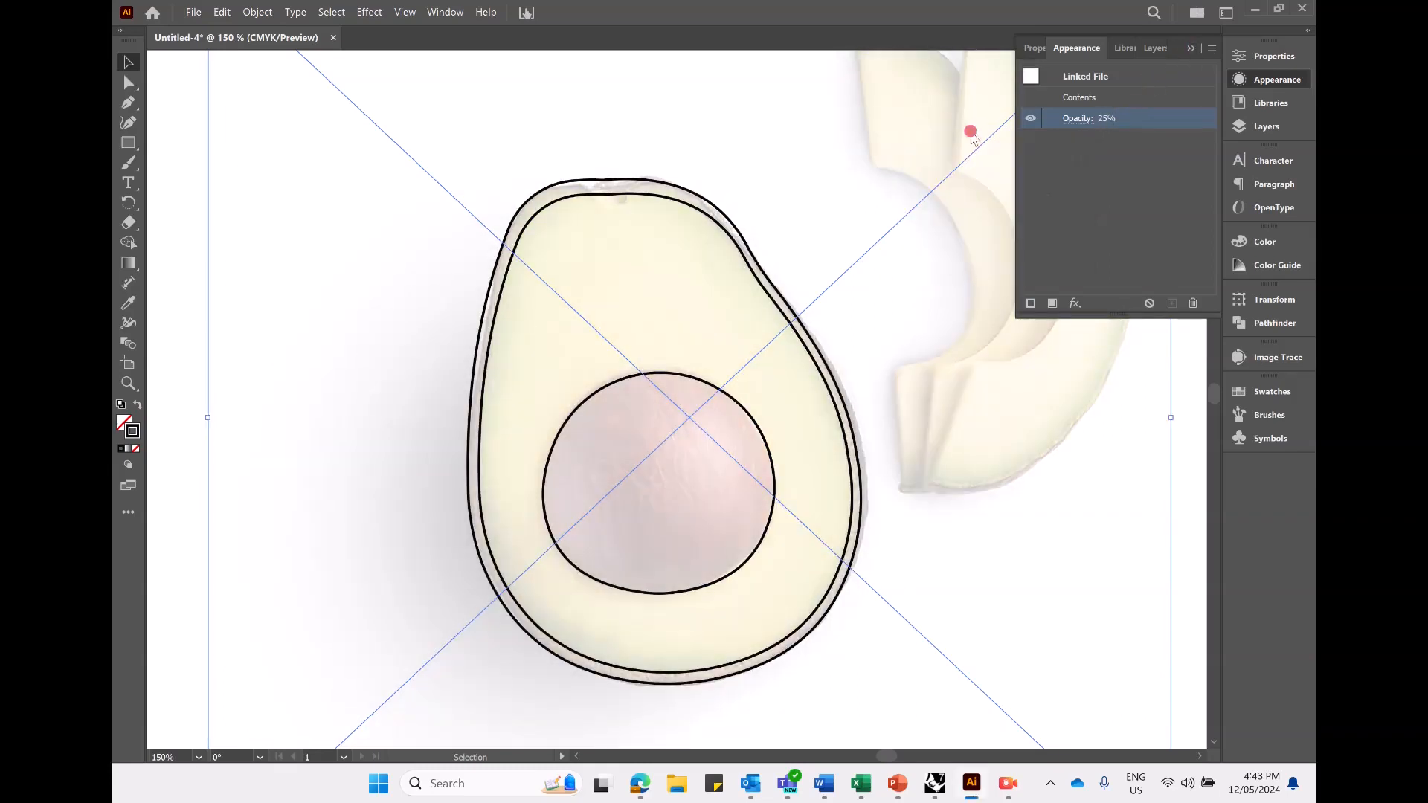
# Fill the pit shape with brown (#996923)
pyautogui.click(126, 62)
pyautogui.click(649, 181)
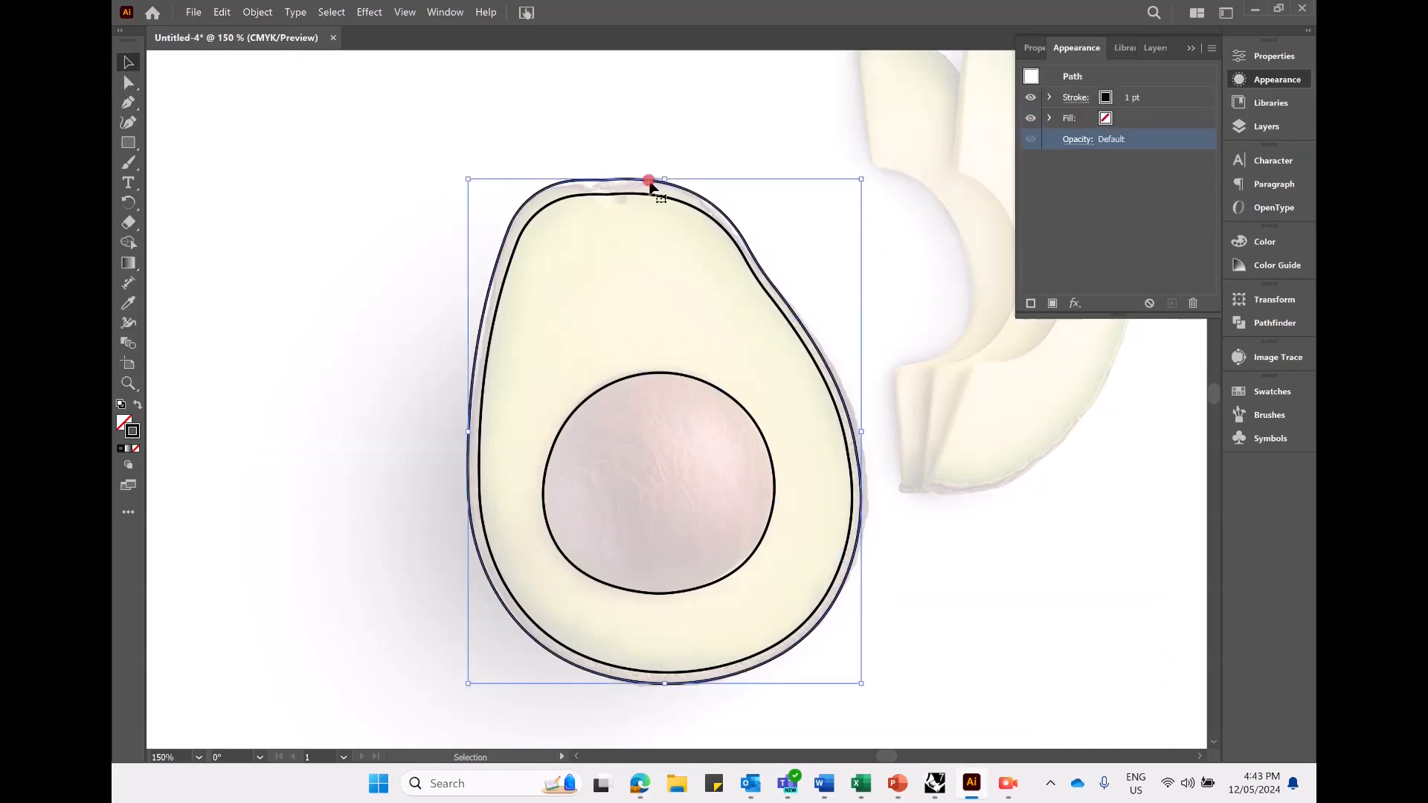
pyautogui.click(723, 399)
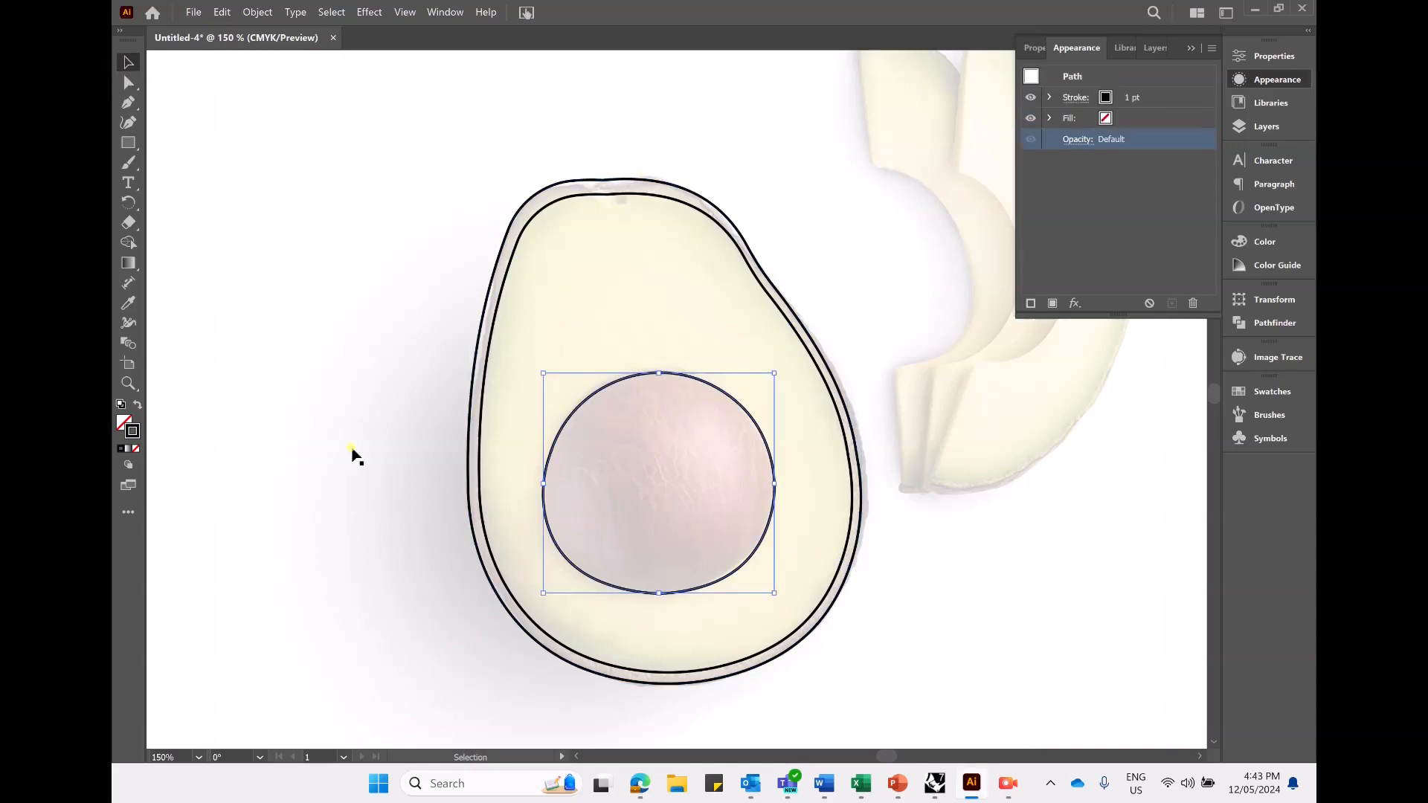
pyautogui.click(123, 423)
pyautogui.doubleClick(123, 423)
pyautogui.moveTo(662, 238); pyautogui.dragTo(1064, 335)
pyautogui.moveTo(1091, 519)
pyautogui.mouseDown()
pyautogui.moveTo(1004, 532)
pyautogui.moveTo(1017, 436)
pyautogui.moveTo(1052, 474)
pyautogui.moveTo(1048, 455)
pyautogui.moveTo(1063, 466)
pyautogui.mouseUp()
pyautogui.click(1295, 391)
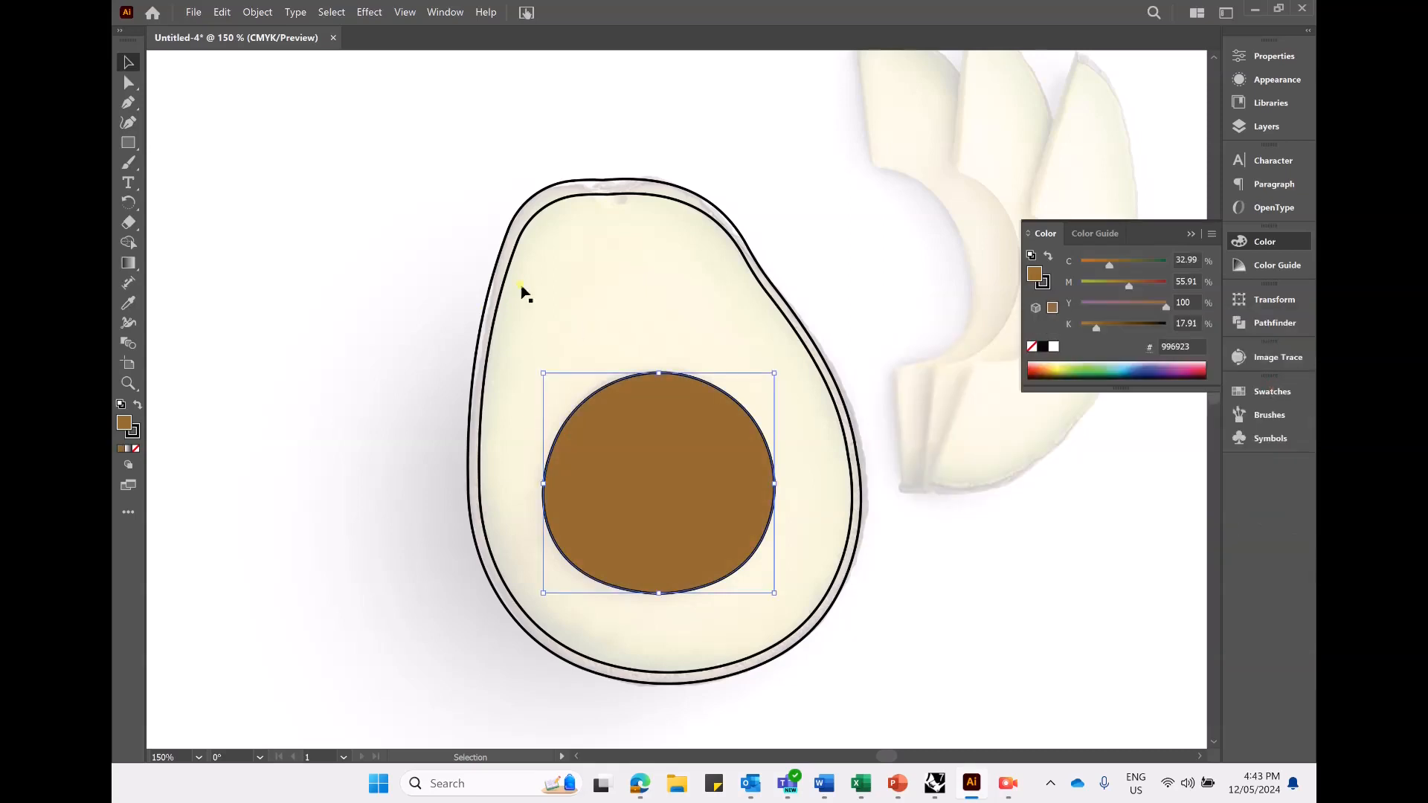
# Fill the avocado's inner flesh shape with light yellow-green (#B5F74D)
pyautogui.click(746, 257)
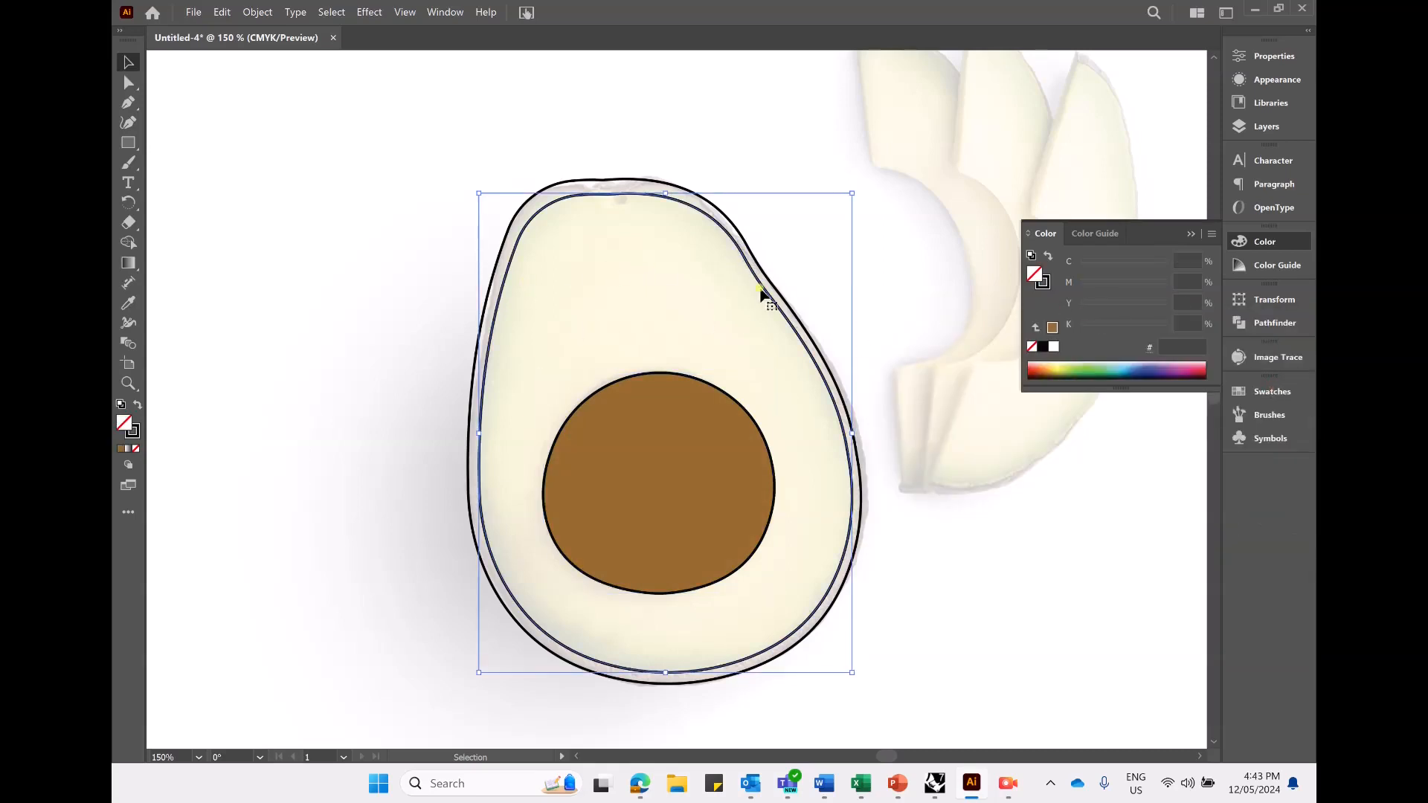
pyautogui.doubleClick(126, 424)
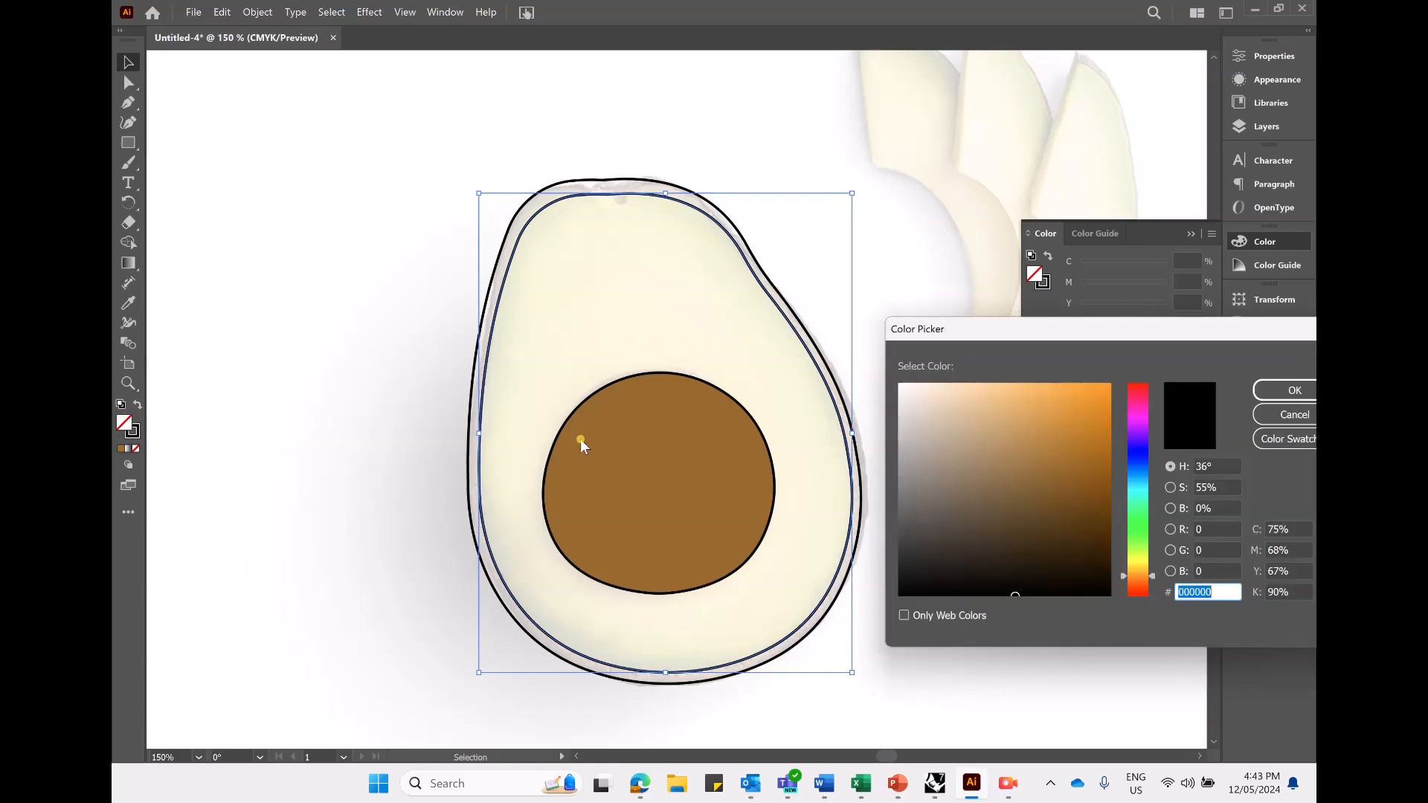
pyautogui.click(1155, 521)
pyautogui.moveTo(1146, 543); pyautogui.dragTo(1147, 545)
pyautogui.moveTo(1020, 587); pyautogui.dragTo(1088, 384)
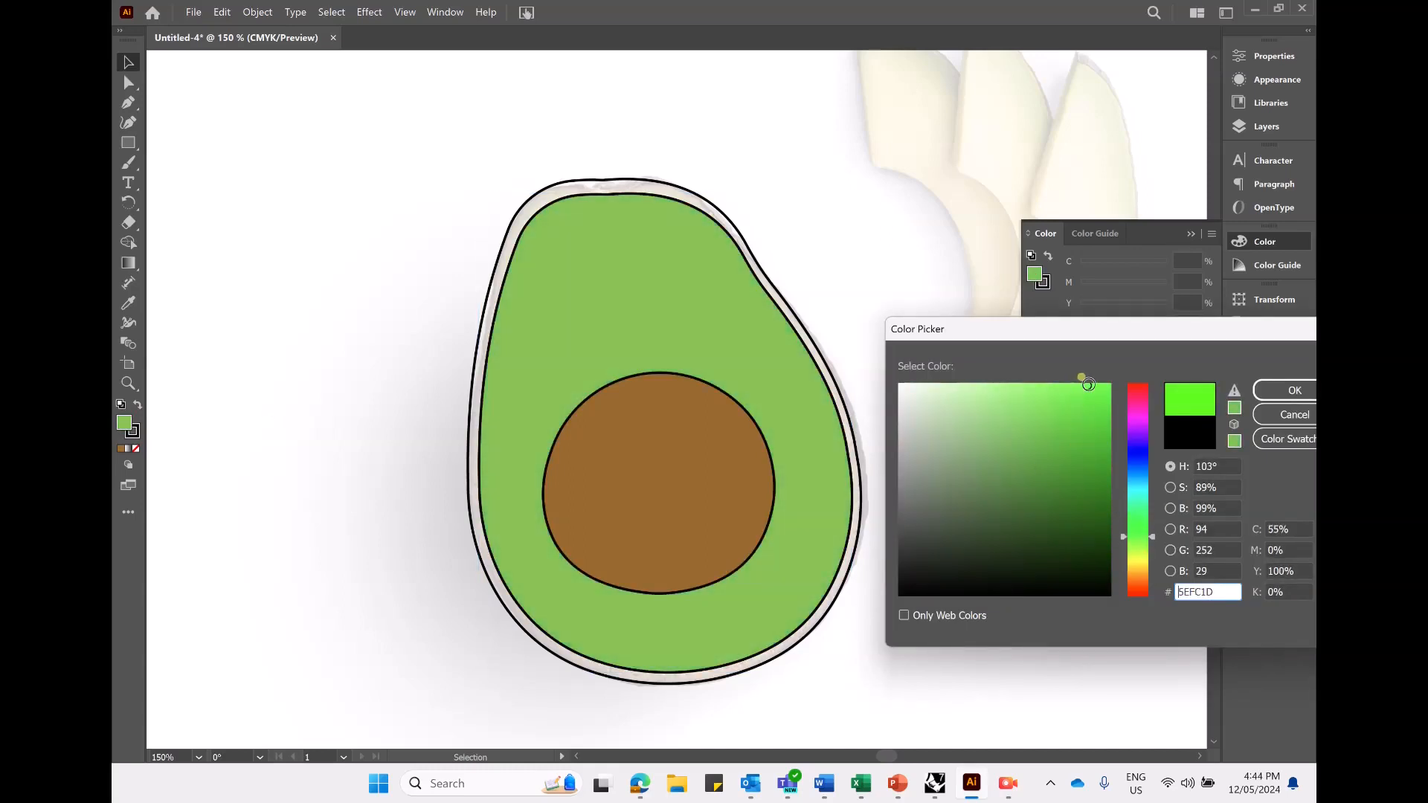
pyautogui.moveTo(1142, 537); pyautogui.dragTo(1142, 526)
pyautogui.moveTo(1088, 417); pyautogui.dragTo(1101, 392)
pyautogui.click(1142, 539)
pyautogui.click(1096, 380)
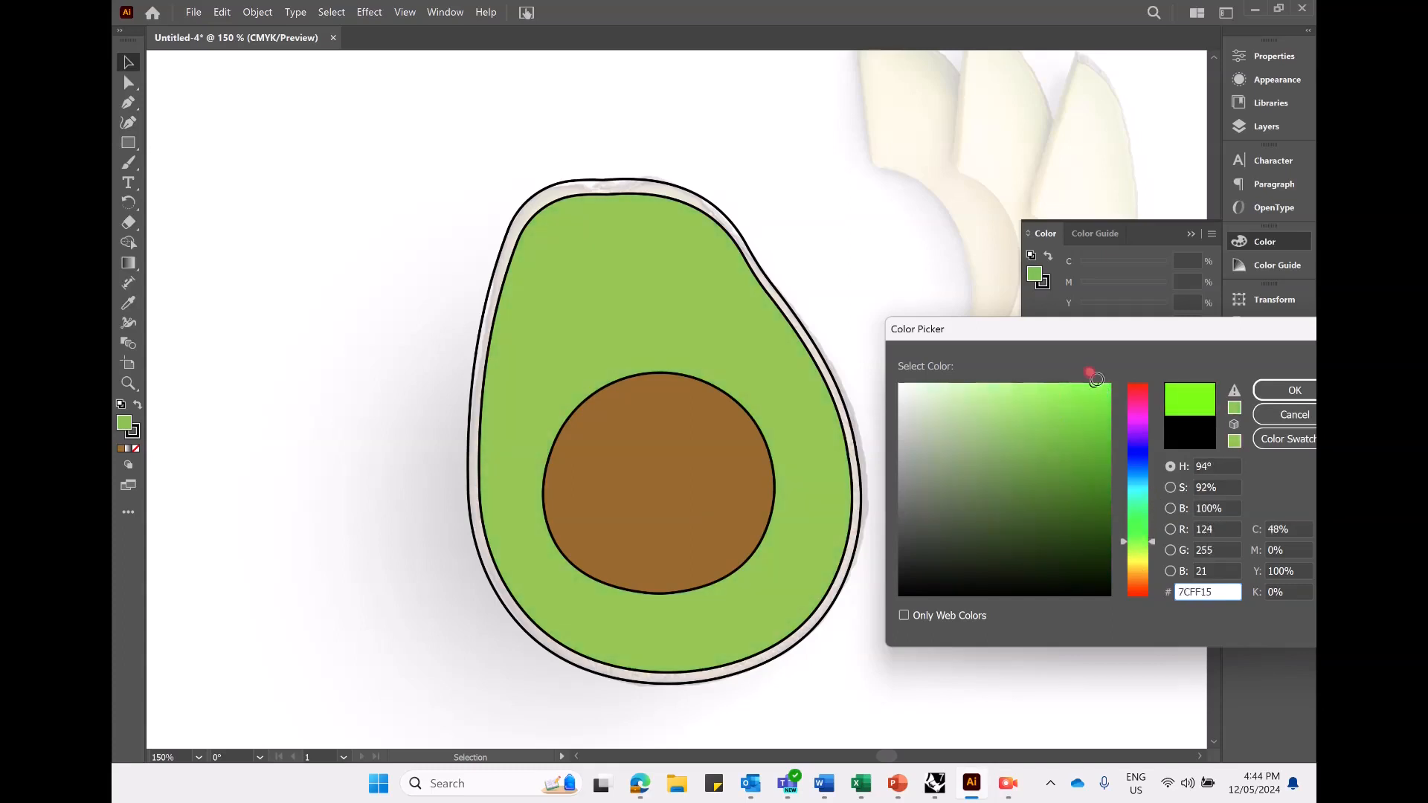
pyautogui.moveTo(1128, 543); pyautogui.dragTo(1133, 547)
pyautogui.moveTo(1072, 394)
pyautogui.mouseDown()
pyautogui.moveTo(1056, 372)
pyautogui.moveTo(1046, 389)
pyautogui.mouseUp()
pyautogui.moveTo(1254, 335); pyautogui.dragTo(1214, 341)
pyautogui.click(1255, 396)
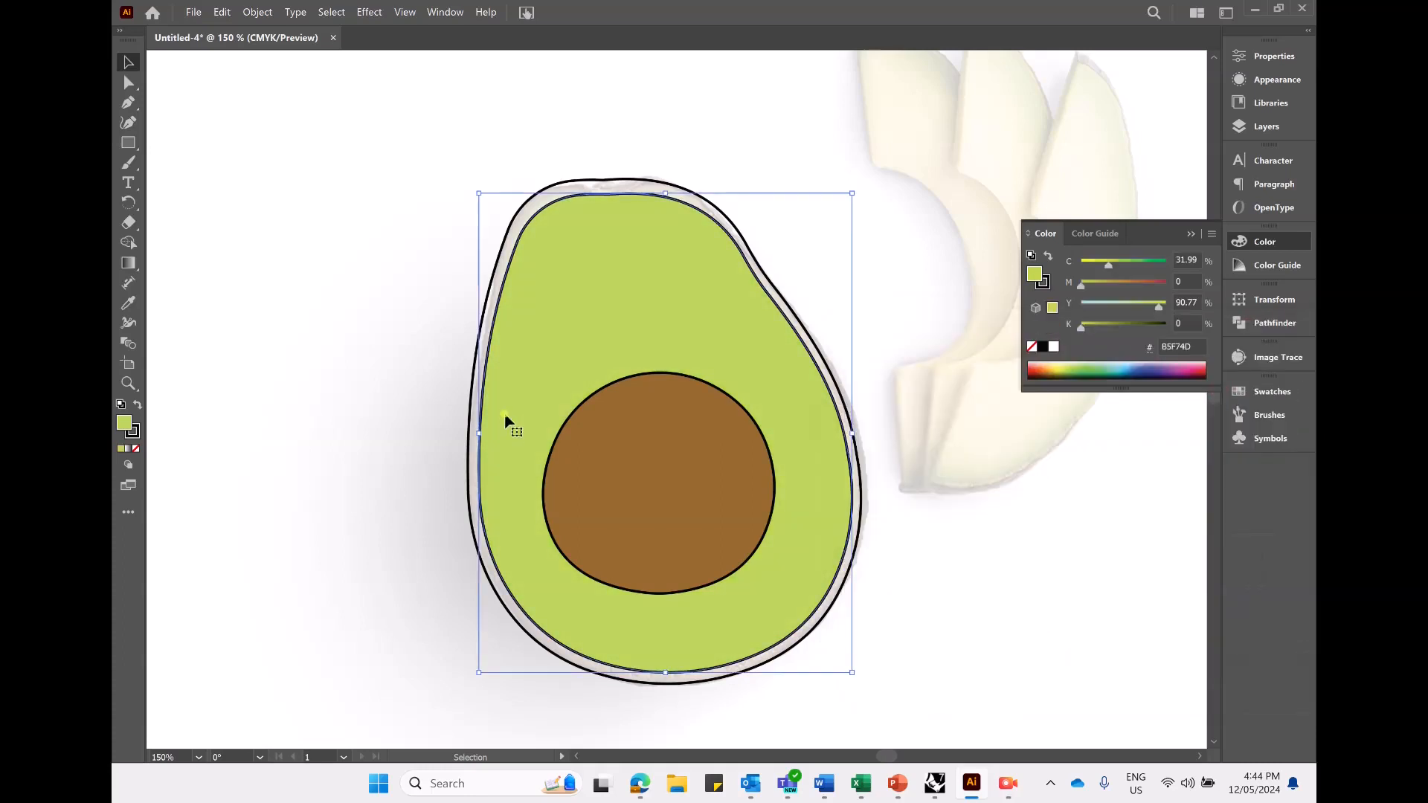
# Fill the outer skin shape with dark olive brown (#423A04)
pyautogui.click(586, 183)
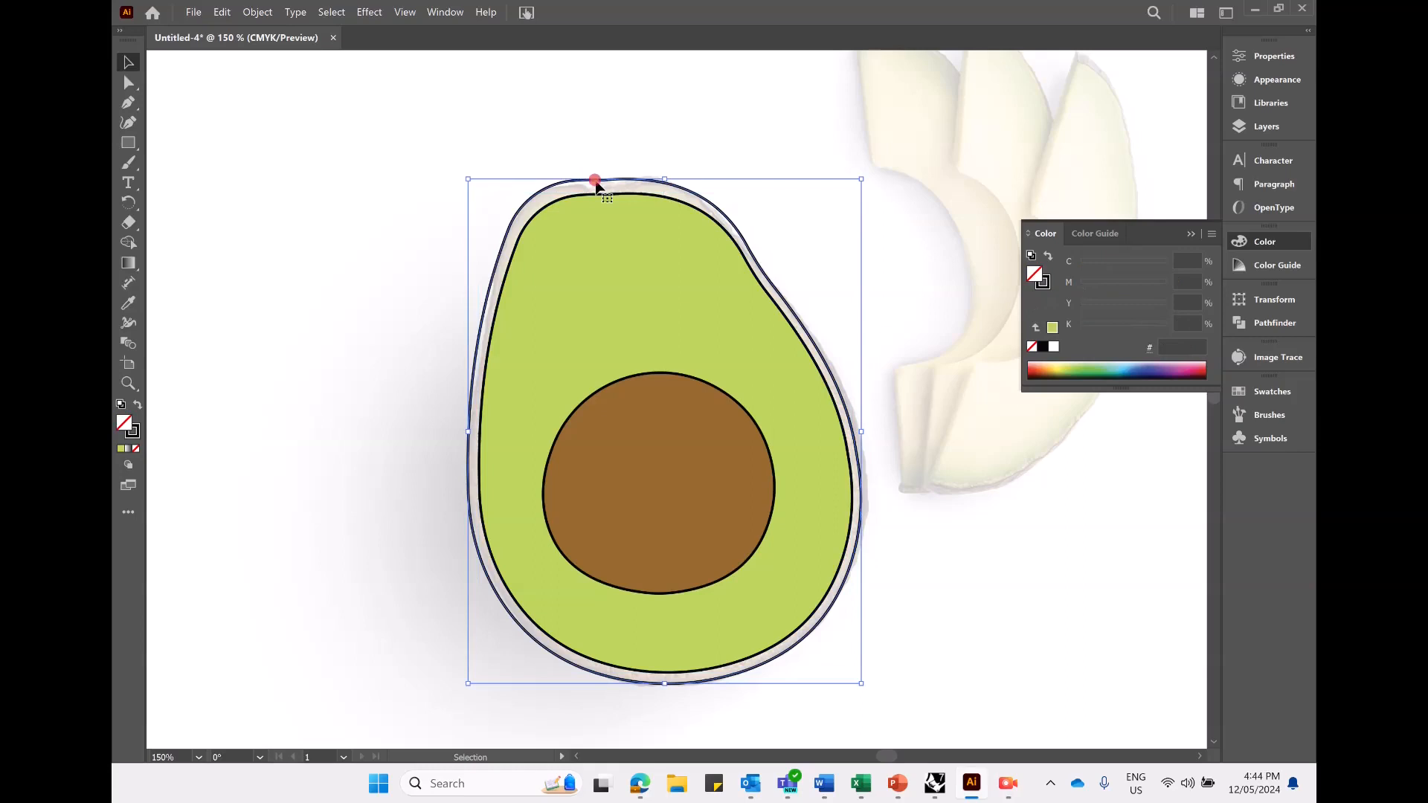
pyautogui.doubleClick(119, 421)
pyautogui.write('C67500')
pyautogui.moveTo(1042, 514)
pyautogui.mouseDown()
pyautogui.moveTo(1052, 500)
pyautogui.moveTo(1049, 535)
pyautogui.moveTo(990, 531)
pyautogui.moveTo(1002, 512)
pyautogui.moveTo(1036, 529)
pyautogui.moveTo(1028, 558)
pyautogui.moveTo(1056, 535)
pyautogui.moveTo(1055, 506)
pyautogui.mouseUp()
pyautogui.moveTo(1094, 582)
pyautogui.mouseDown()
pyautogui.moveTo(1107, 559)
pyautogui.moveTo(1108, 573)
pyautogui.mouseUp()
pyautogui.moveTo(1040, 525); pyautogui.dragTo(1056, 549)
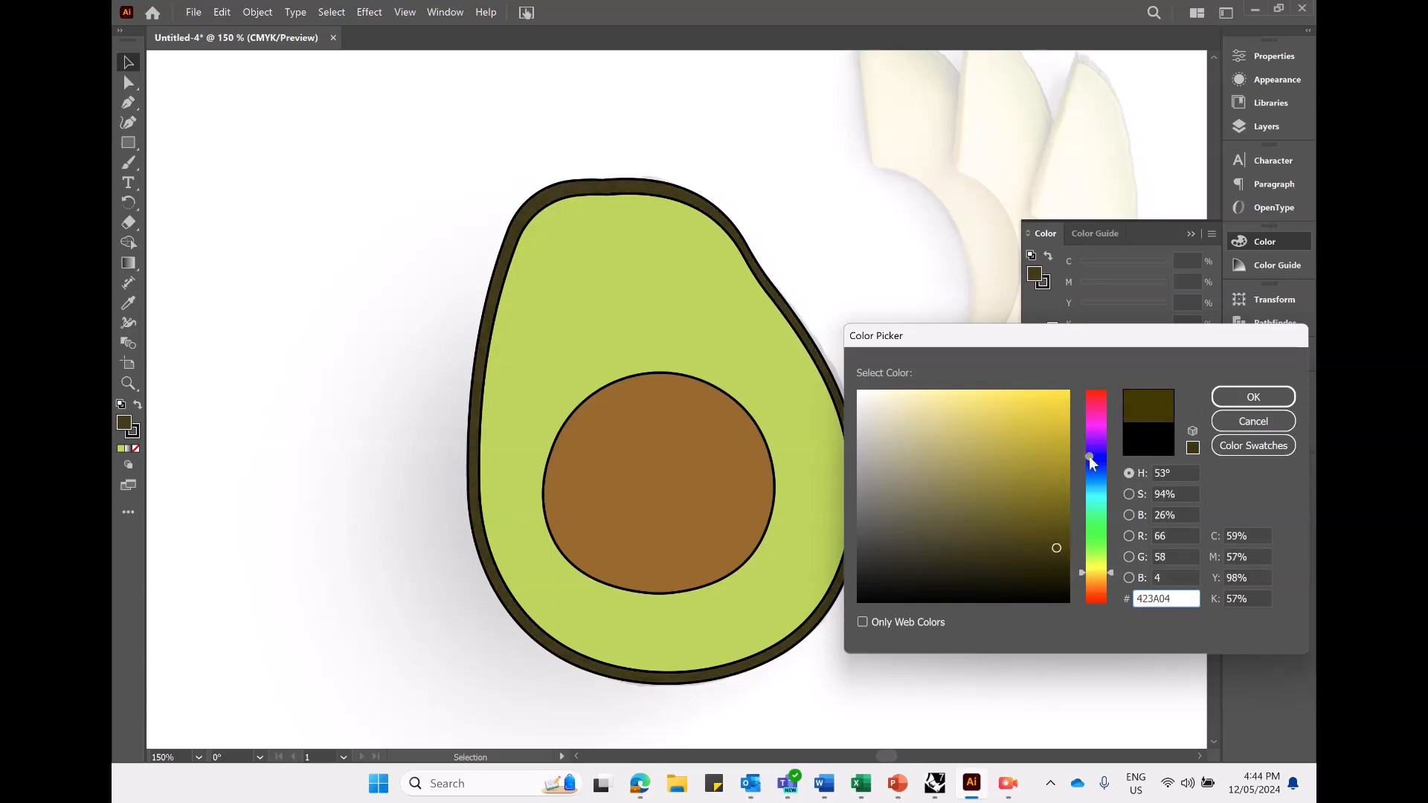
pyautogui.click(1253, 397)
pyautogui.click(1192, 234)
# Delete the faded avocado reference photo from behind the traced shapes
pyautogui.click(255, 281)
pyautogui.scroll(-1, 222, 371)
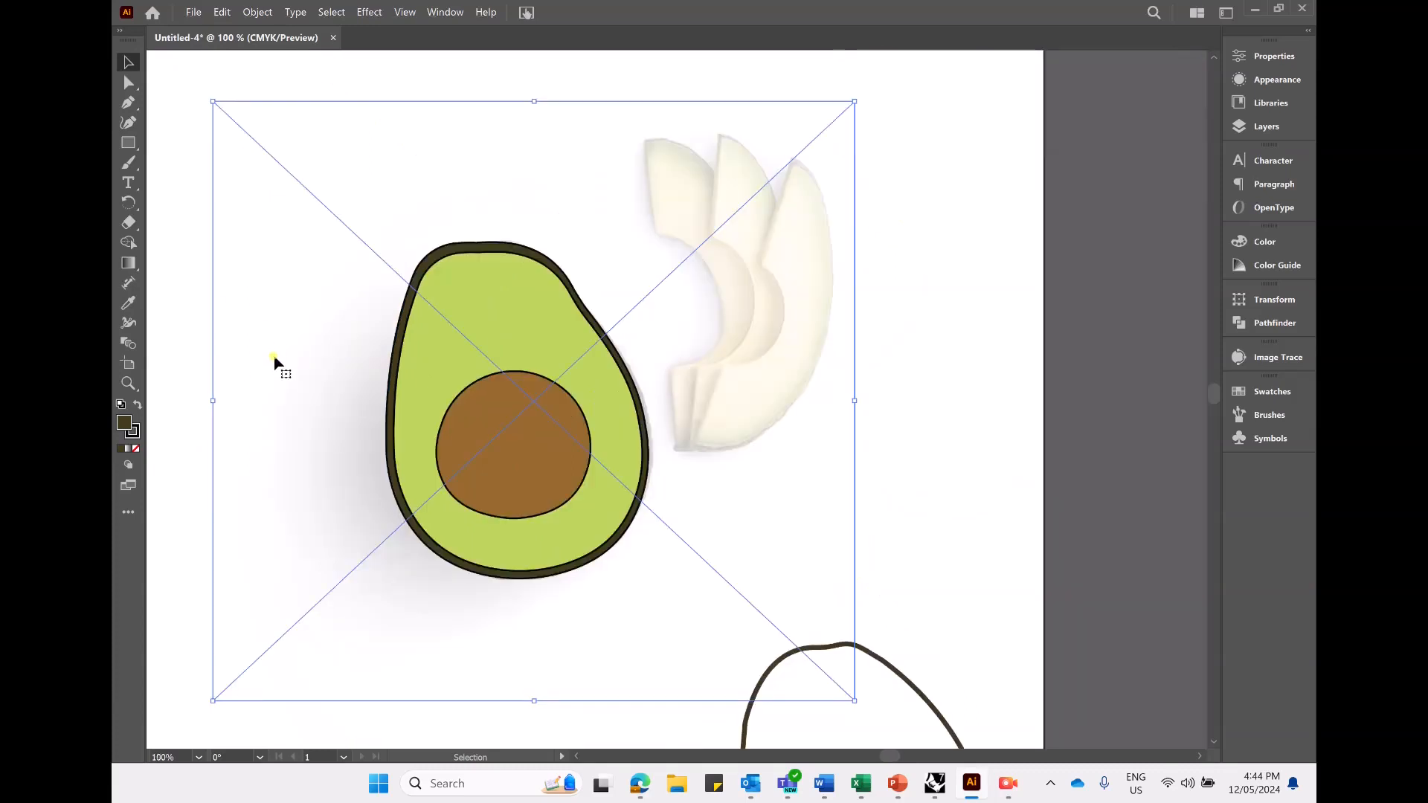
pyautogui.press('Delete')
pyautogui.scroll(1, 444, 326)
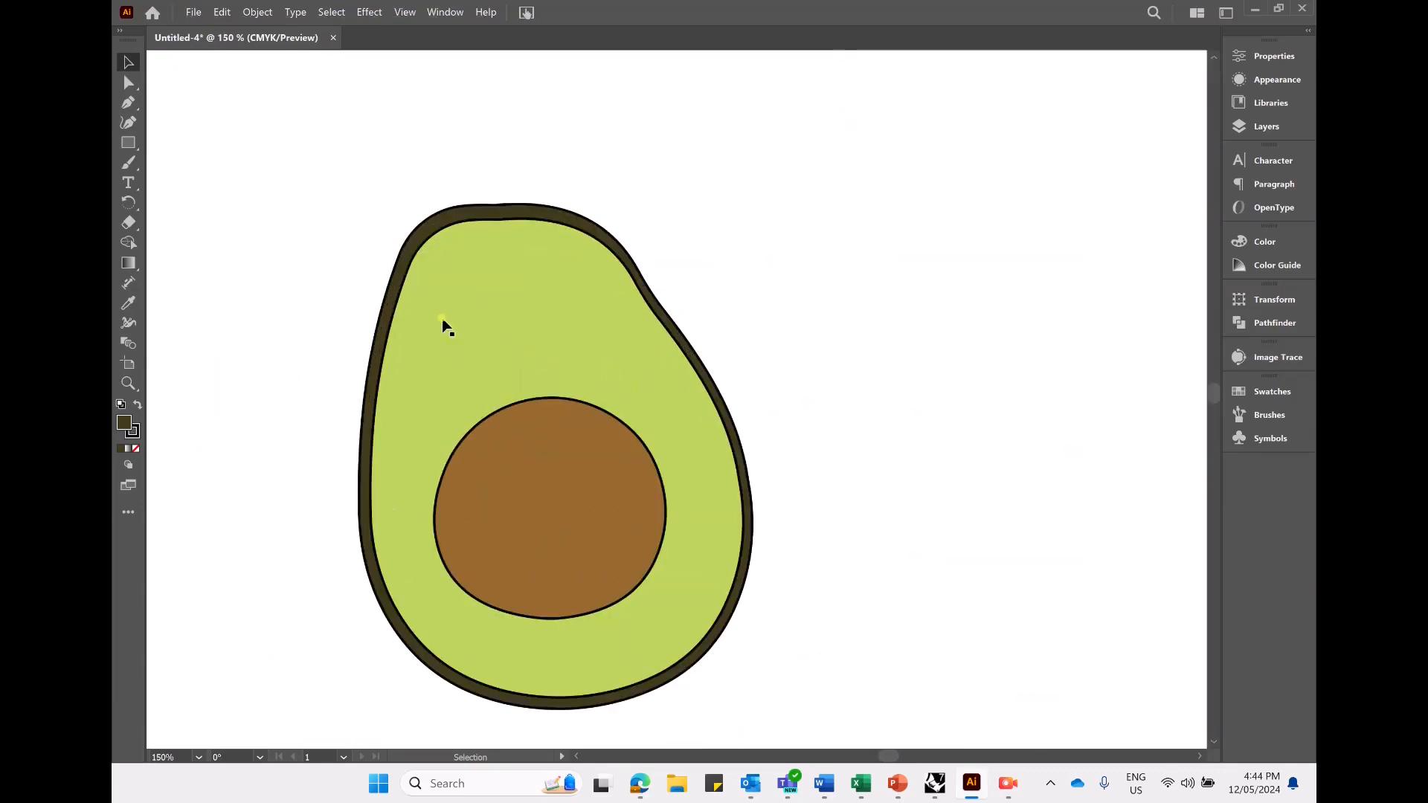
# Set the stroke weight of the outer skin shape to .003 pt
pyautogui.click(512, 212)
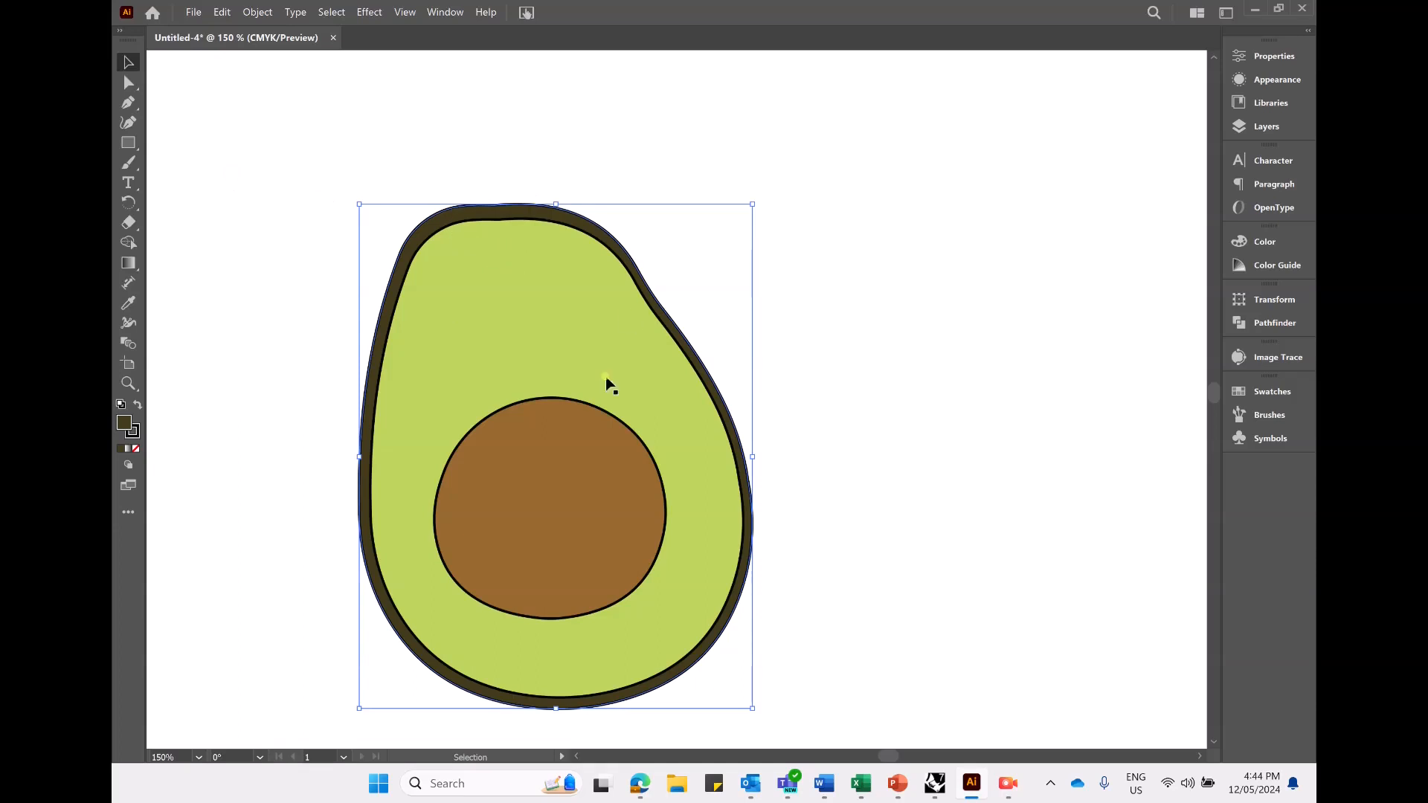
pyautogui.click(1277, 74)
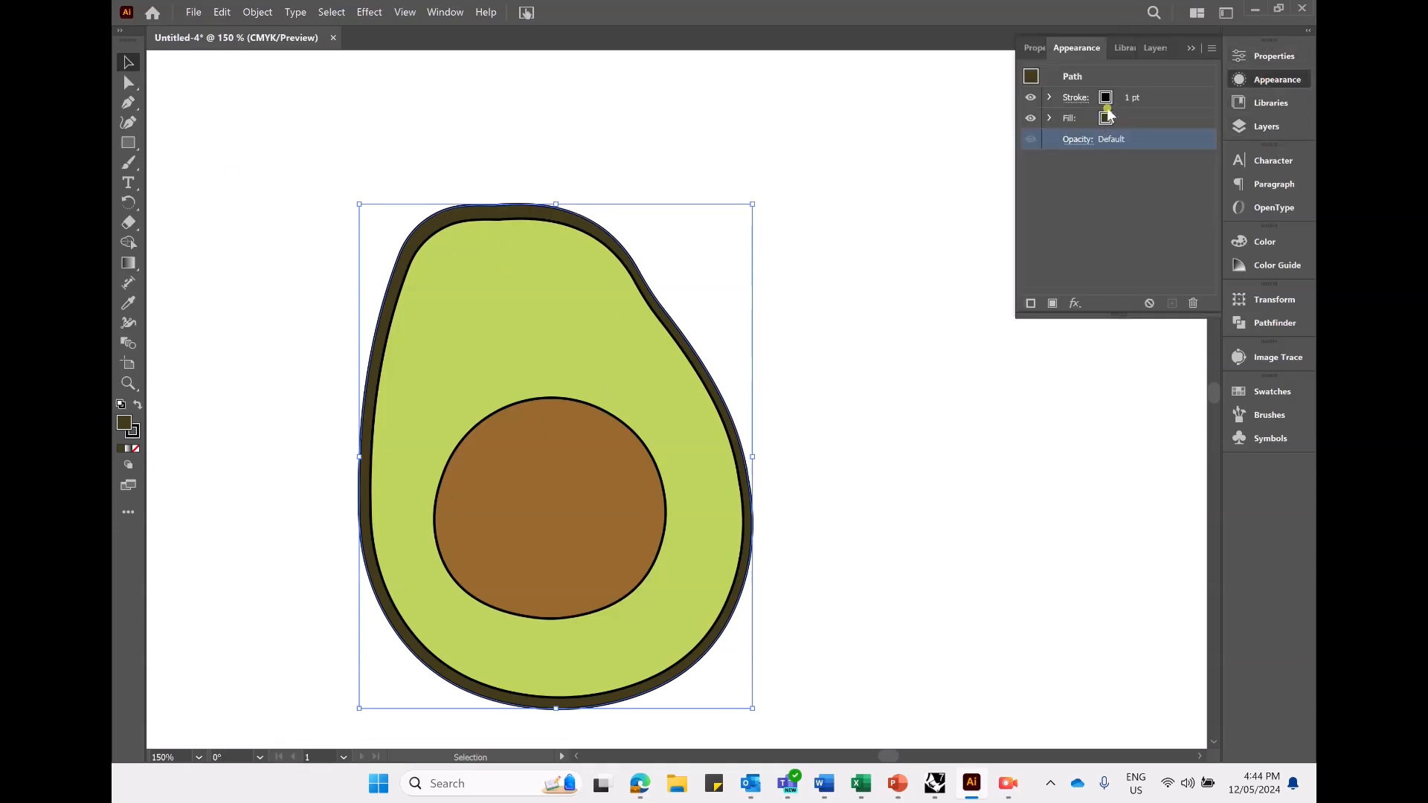
pyautogui.click(1132, 102)
pyautogui.write('.003')
pyautogui.press('Return')
pyautogui.click(1190, 48)
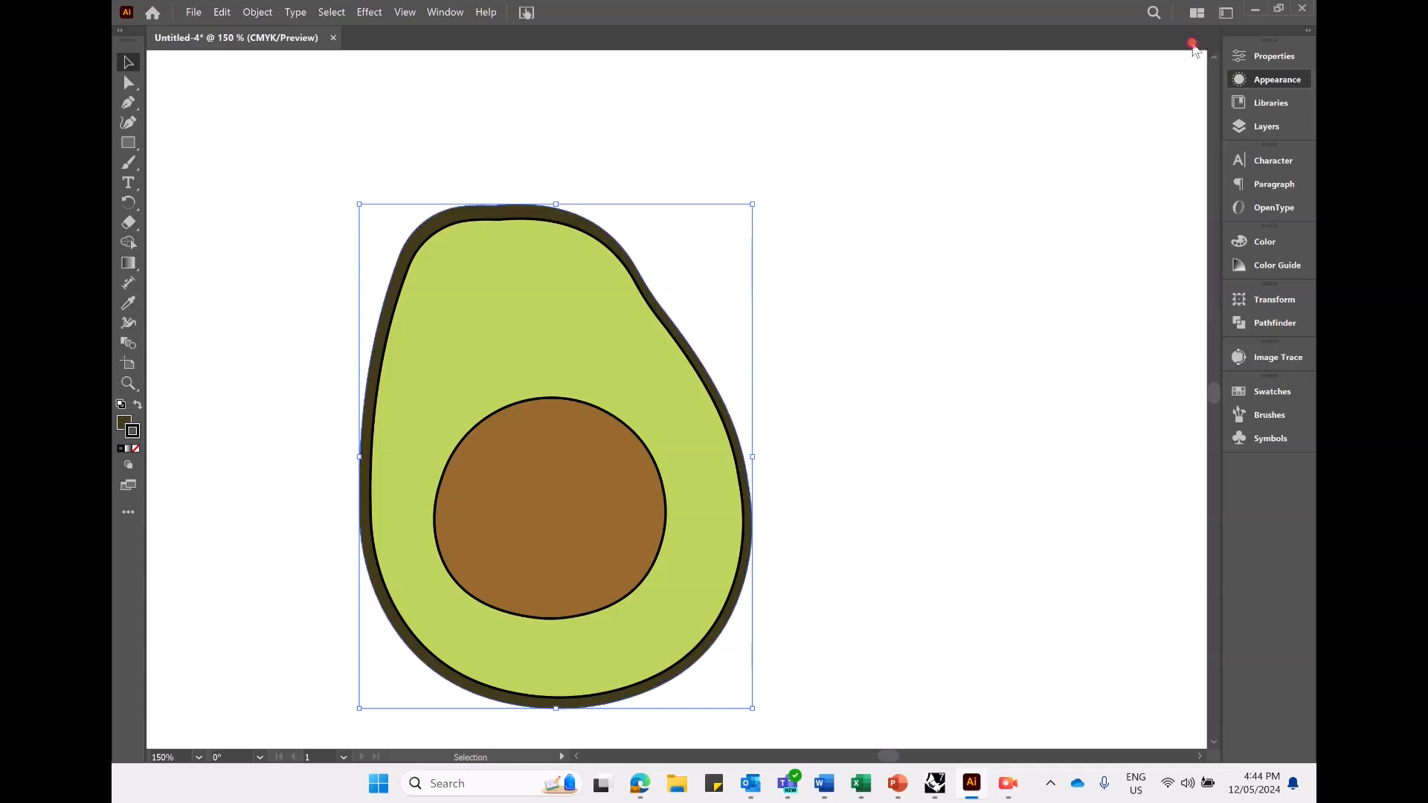